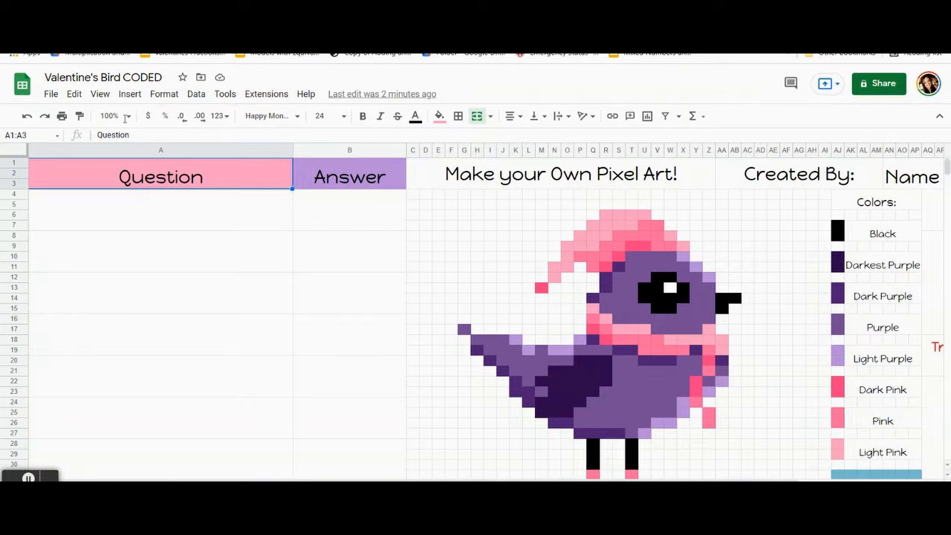
Step: Enter the question 3 x 3 with the answer 9 in the first row, and the question 5 x 5 in the row below
{"action": "left_click", "coordinate": [127, 116]}
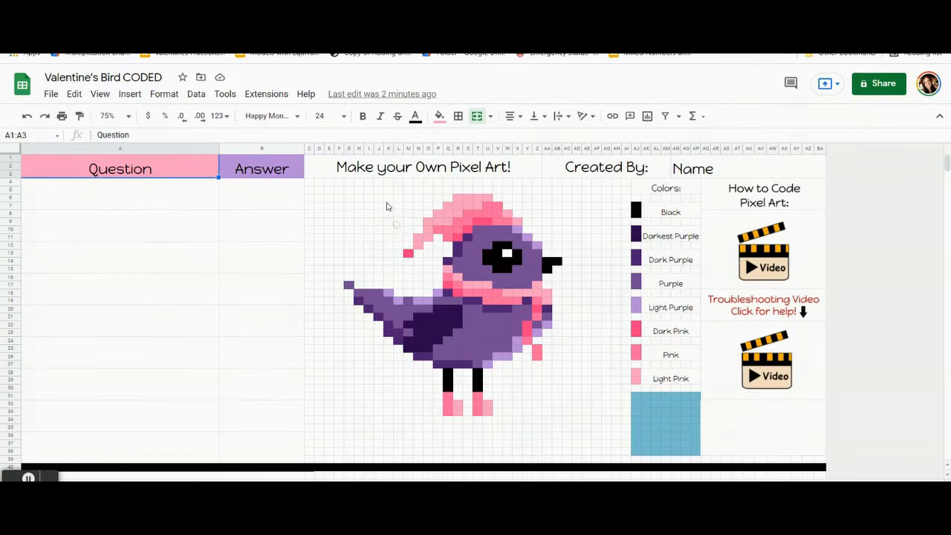
{"action": "left_click", "coordinate": [236, 190]}
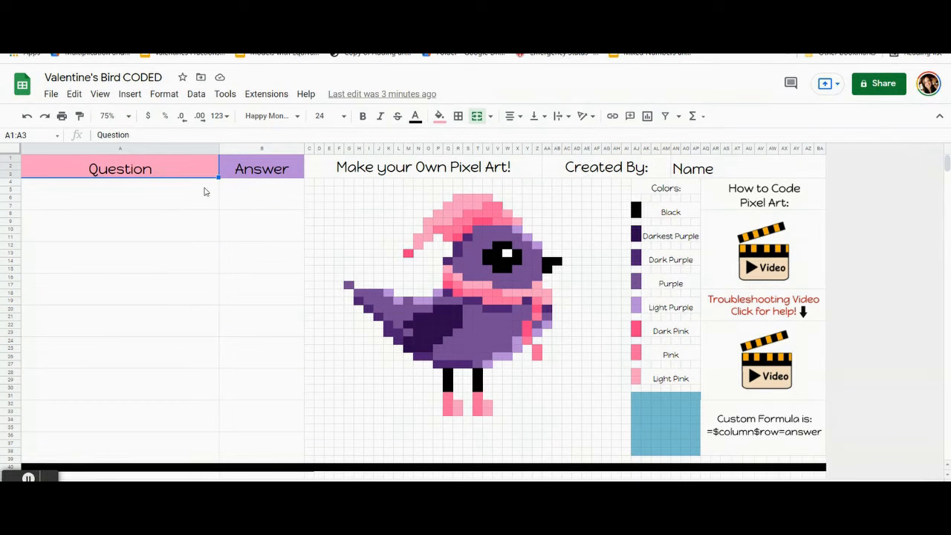
{"action": "left_click", "coordinate": [176, 199]}
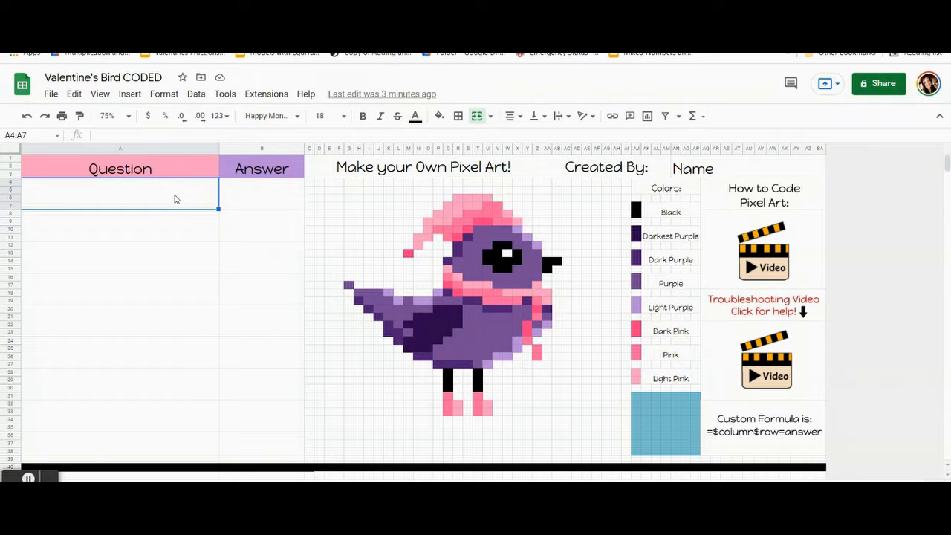
{"action": "type", "text": "3 x 3"}
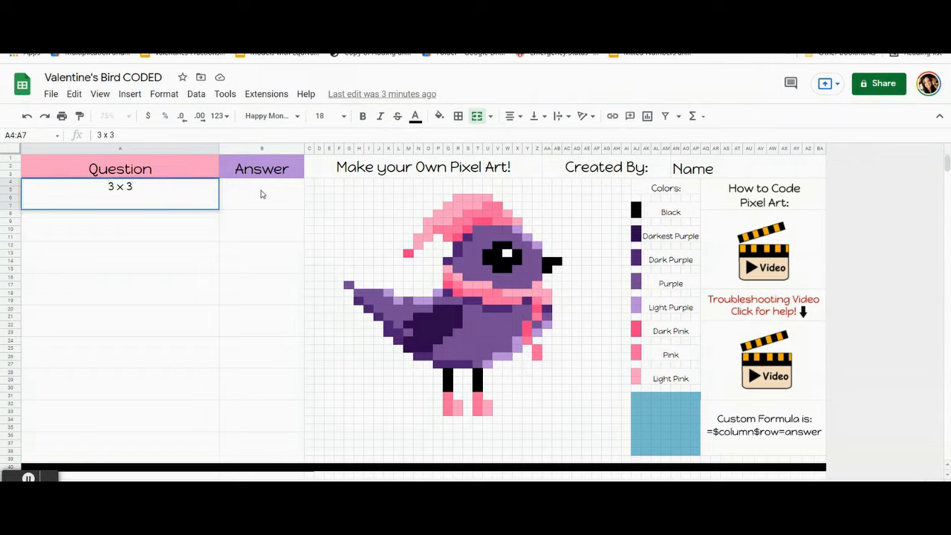
{"action": "key", "text": "Tab"}
{"action": "type", "text": "9"}
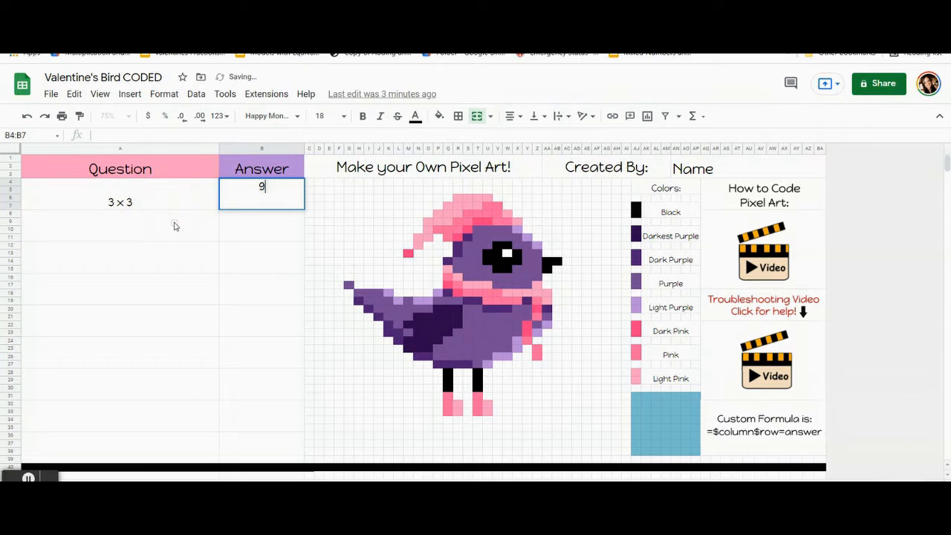
{"action": "key", "text": "Return"}
{"action": "type", "text": "5 x 5"}
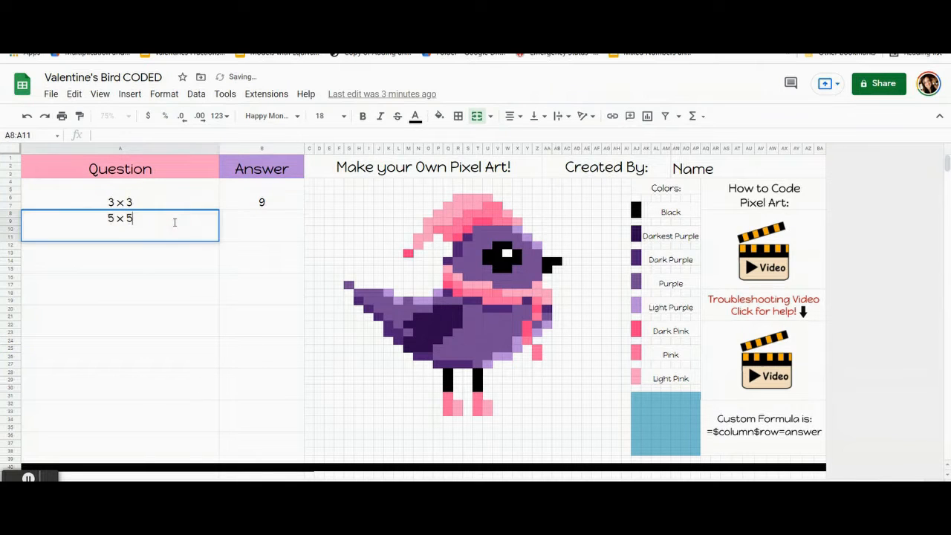
Step: Widen the Question column so longer questions fit
{"action": "left_click", "coordinate": [136, 219]}
{"action": "left_click_drag", "start_coordinate": [136, 219], "coordinate": [96, 220]}
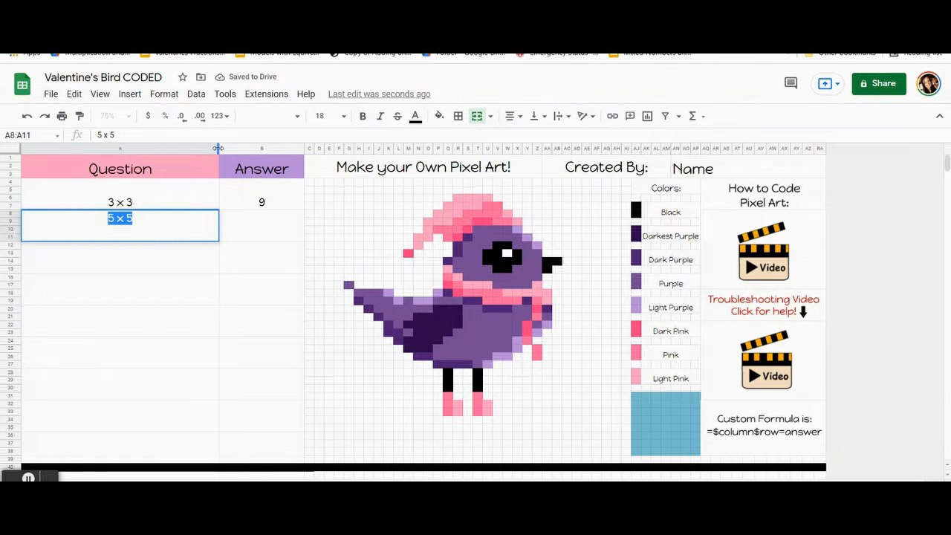
{"action": "left_click_drag", "start_coordinate": [220, 151], "coordinate": [199, 151]}
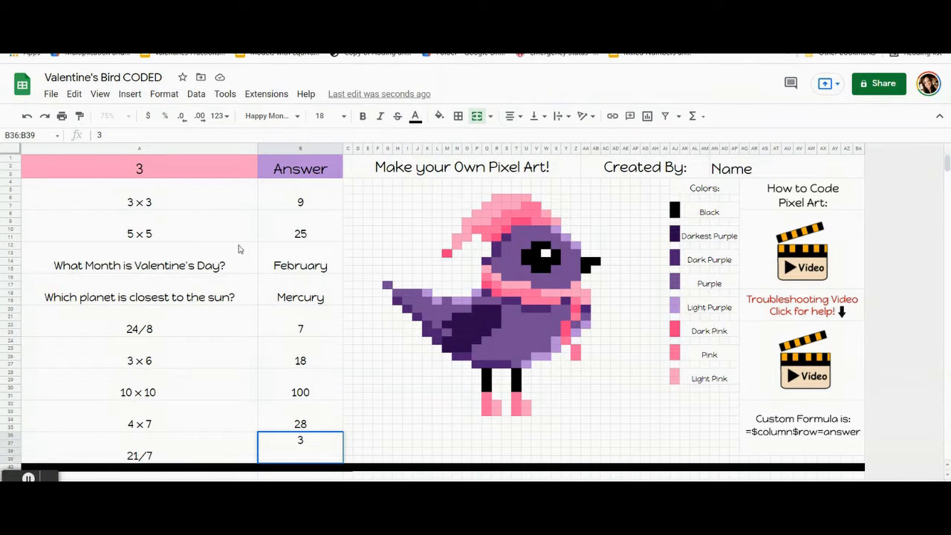
Step: Review every cell of the Answer column in order, from the 3 x 3 row down to the 21/7 row
{"action": "left_click", "coordinate": [305, 204]}
{"action": "left_click", "coordinate": [302, 234]}
{"action": "left_click", "coordinate": [302, 260]}
{"action": "left_click", "coordinate": [296, 293]}
{"action": "left_click", "coordinate": [295, 324]}
{"action": "left_click", "coordinate": [297, 357]}
{"action": "left_click", "coordinate": [297, 390]}
{"action": "left_click", "coordinate": [292, 421]}
{"action": "left_click", "coordinate": [292, 454]}
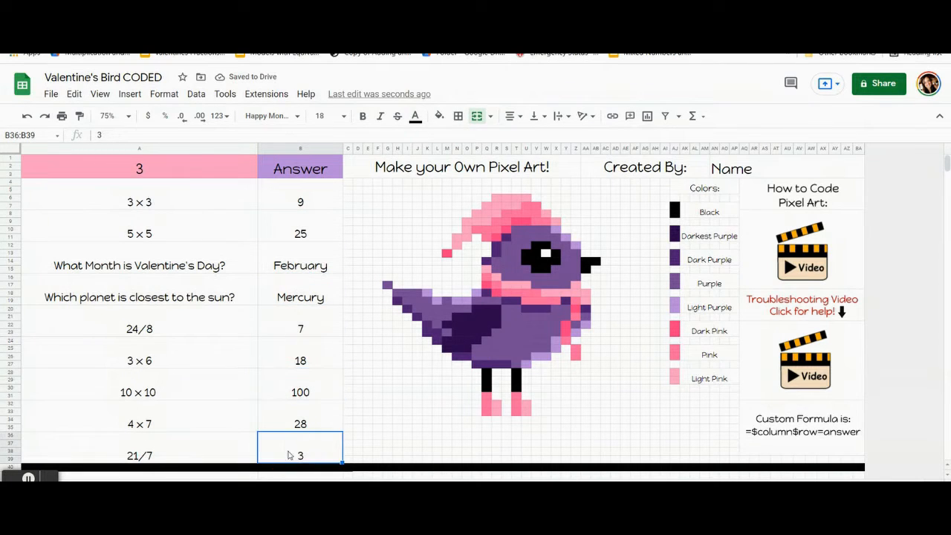
Step: Examine the answer cells for 3 x 3, 5 x 5 and the Valentine's Day month question
{"action": "left_click", "coordinate": [296, 196]}
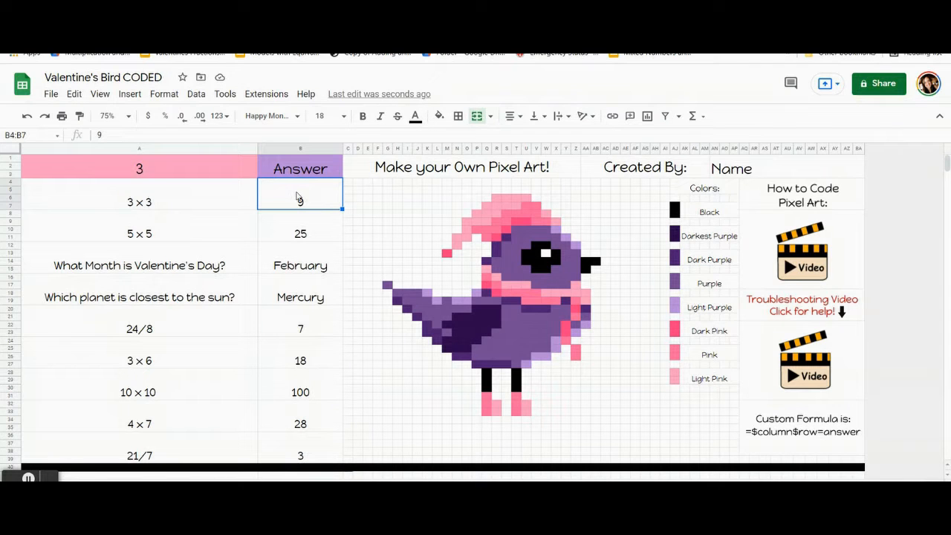
{"action": "left_click", "coordinate": [297, 194]}
{"action": "left_click", "coordinate": [295, 233]}
{"action": "left_click", "coordinate": [298, 265]}
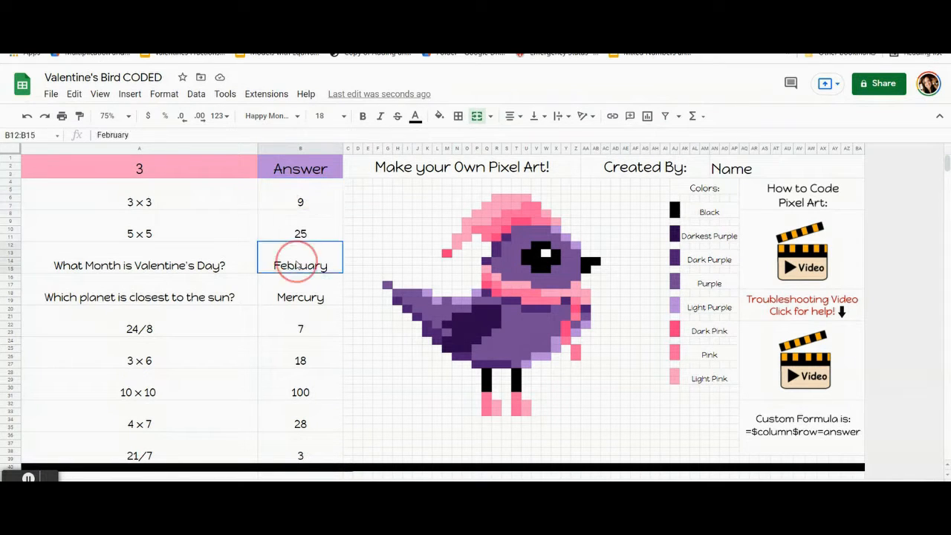
{"action": "left_click", "coordinate": [294, 200]}
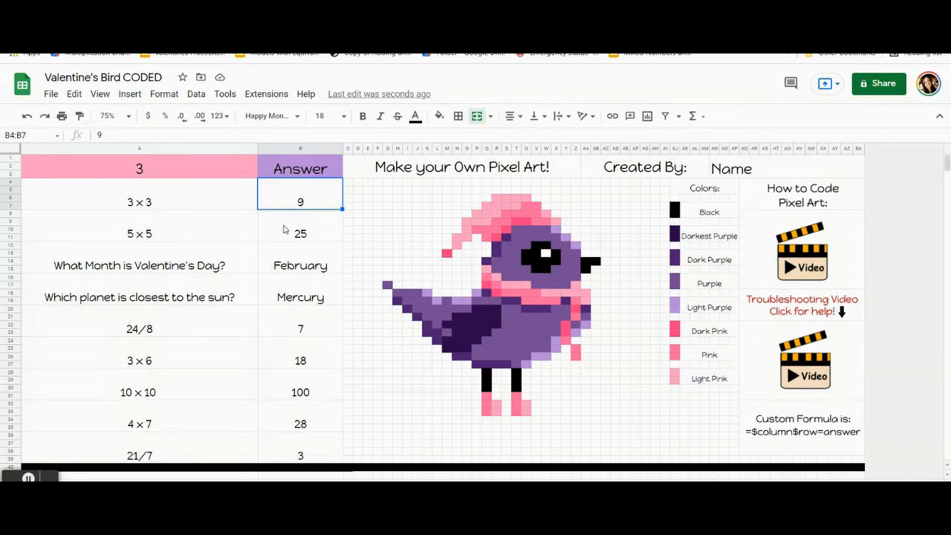
{"action": "left_click", "coordinate": [283, 229]}
{"action": "left_click", "coordinate": [282, 250]}
{"action": "left_click", "coordinate": [289, 195]}
{"action": "left_click", "coordinate": [291, 206]}
{"action": "left_click", "coordinate": [290, 237]}
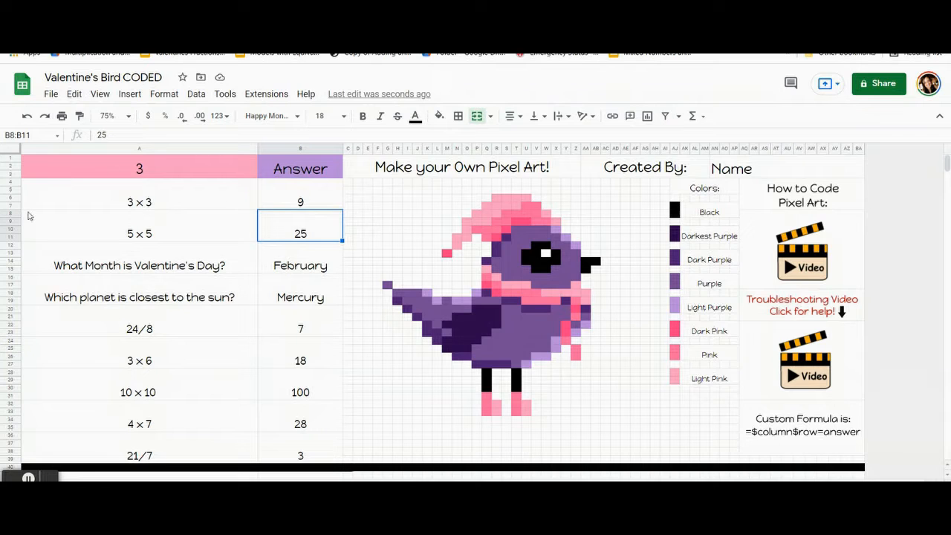
{"action": "left_click", "coordinate": [290, 266]}
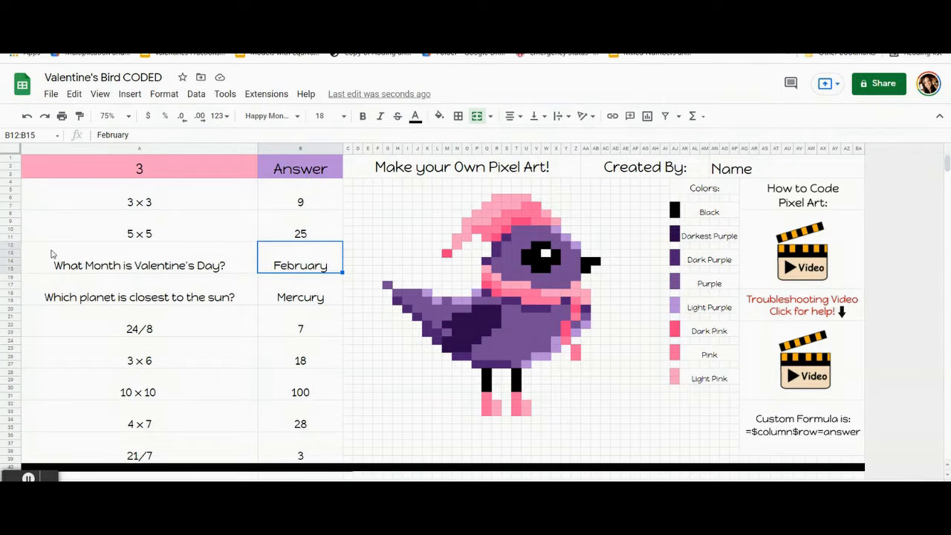
{"action": "left_click", "coordinate": [308, 199]}
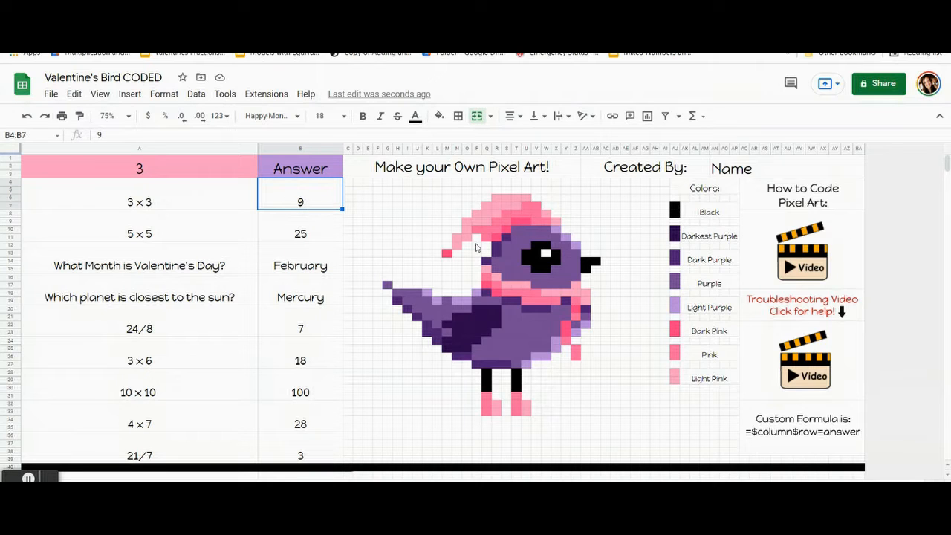
Step: Read the custom formula pattern note beside the pixel art and compare it with the first three answer cells
{"action": "left_click", "coordinate": [846, 432]}
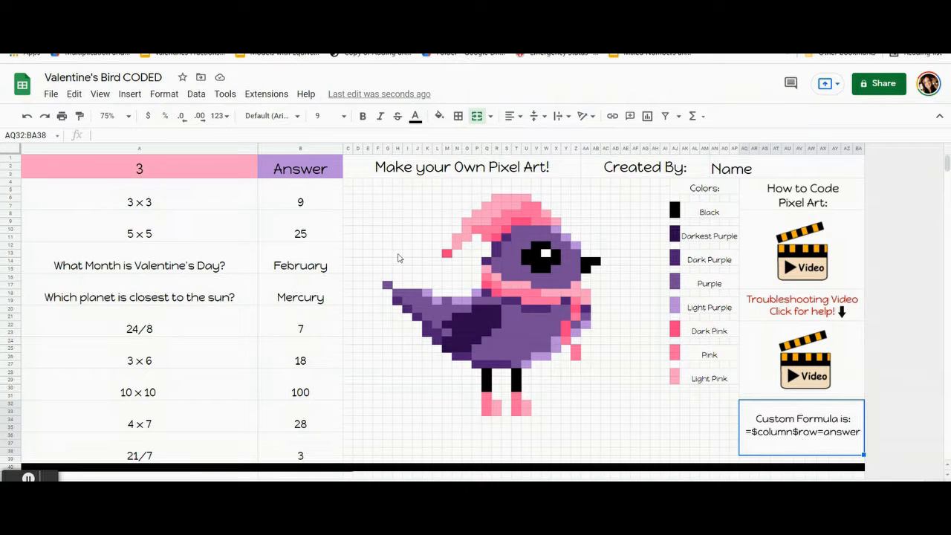
{"action": "left_click", "coordinate": [303, 198]}
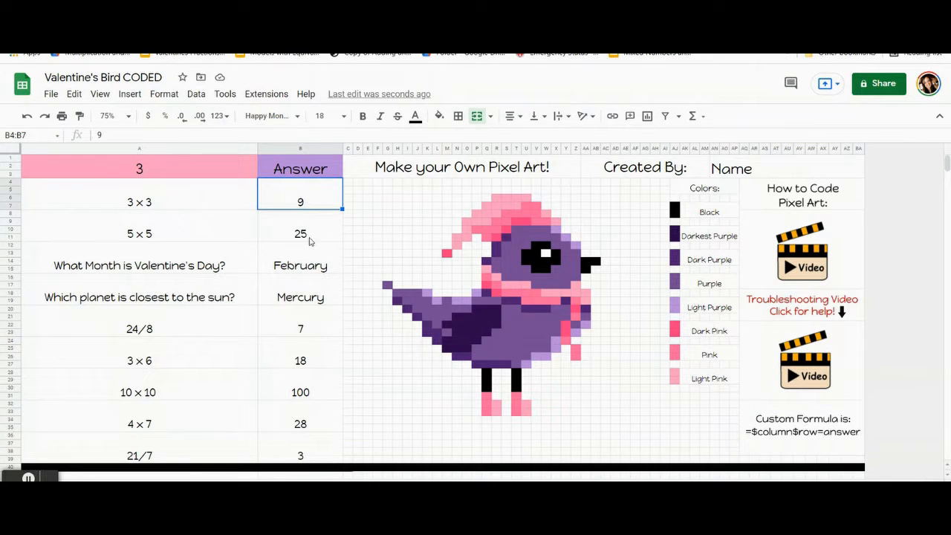
{"action": "left_click", "coordinate": [310, 239]}
{"action": "left_click", "coordinate": [307, 208]}
{"action": "left_click", "coordinate": [306, 227]}
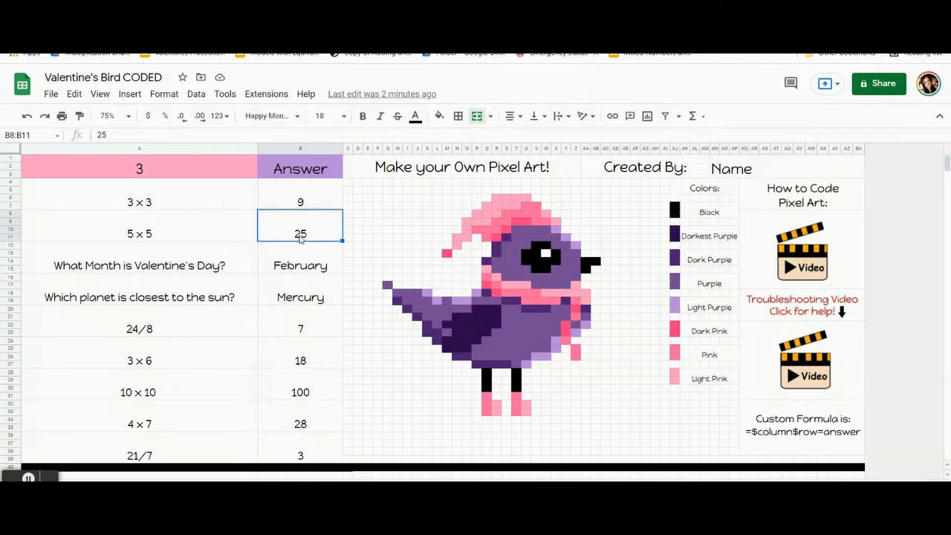
{"action": "left_click", "coordinate": [312, 266]}
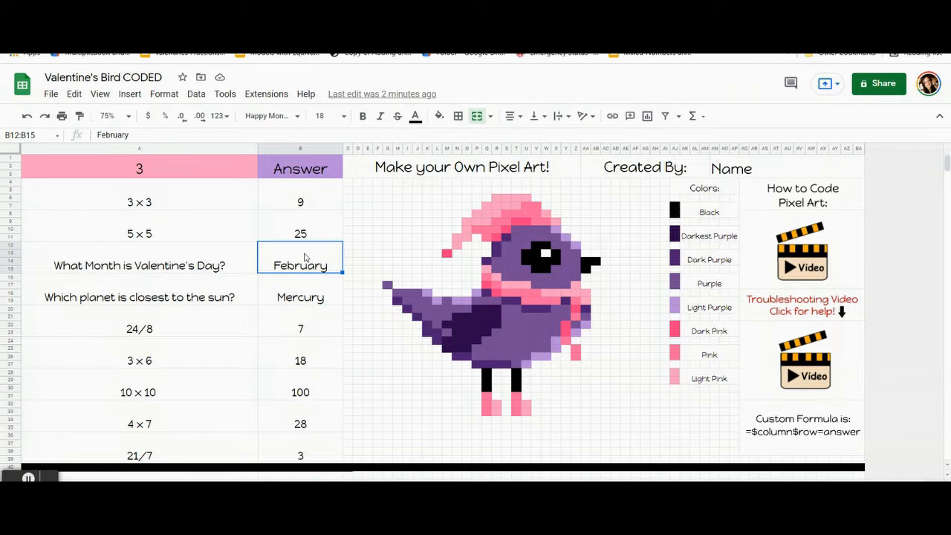
{"action": "left_click", "coordinate": [303, 265]}
Step: Start a conditional formatting rule on the 3 x 3 answer cell, range B4:B7
{"action": "left_click", "coordinate": [306, 201]}
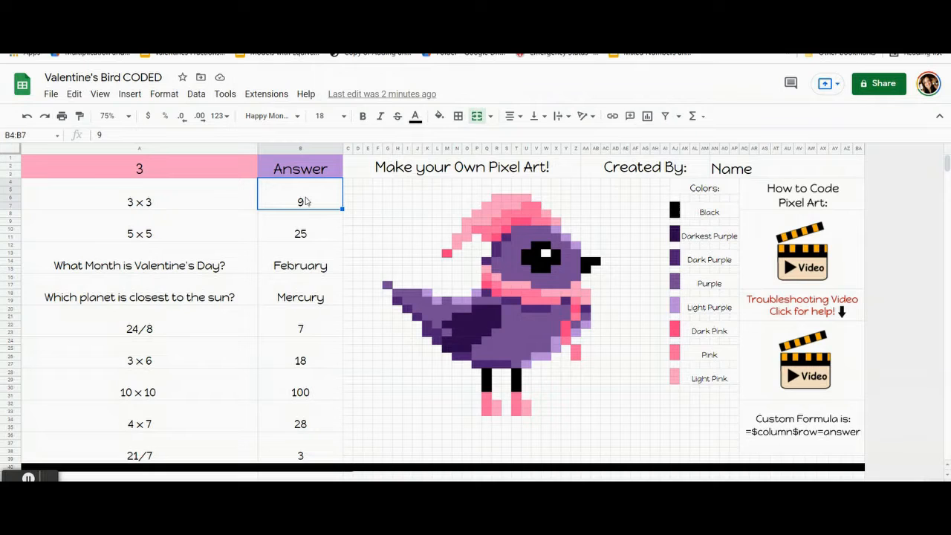
{"action": "left_click", "coordinate": [306, 201]}
{"action": "left_click", "coordinate": [157, 95]}
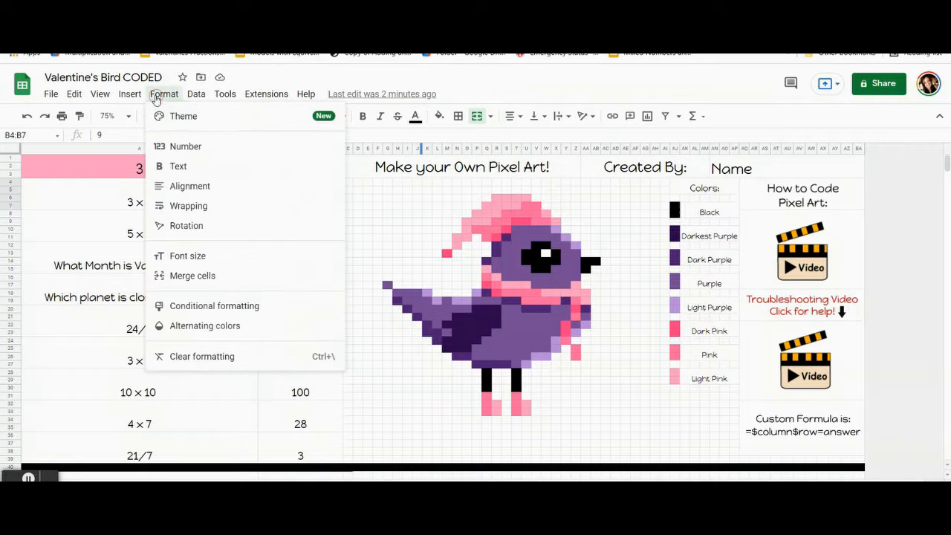
{"action": "left_click", "coordinate": [190, 305]}
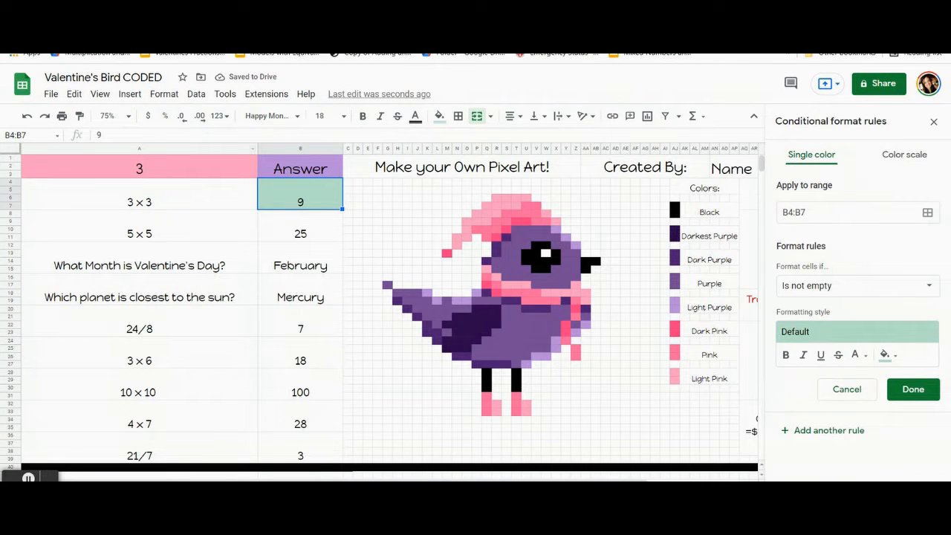
{"action": "mouse_move", "coordinate": [362, 523]}
Step: Check which custom fill color the purple cells of the bird's body use
{"action": "left_click", "coordinate": [886, 355]}
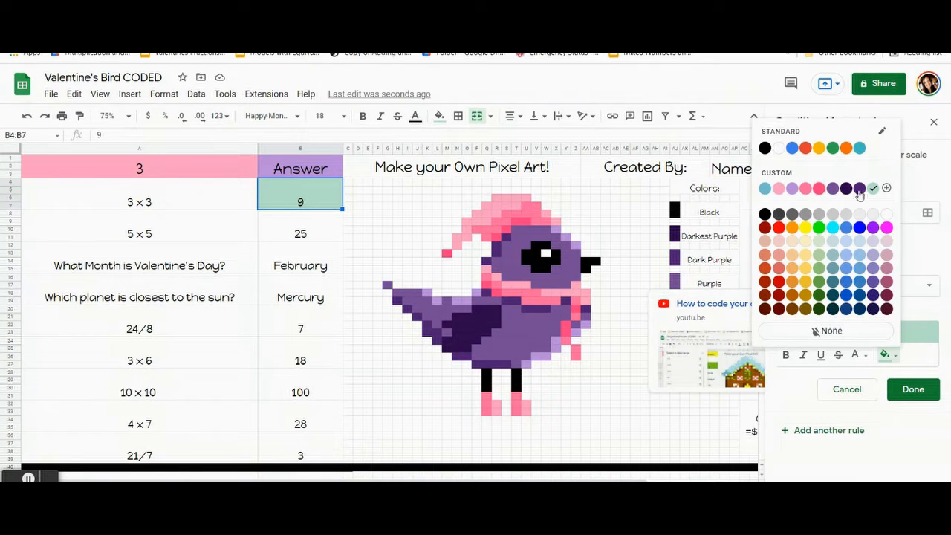
{"action": "left_click", "coordinate": [518, 327]}
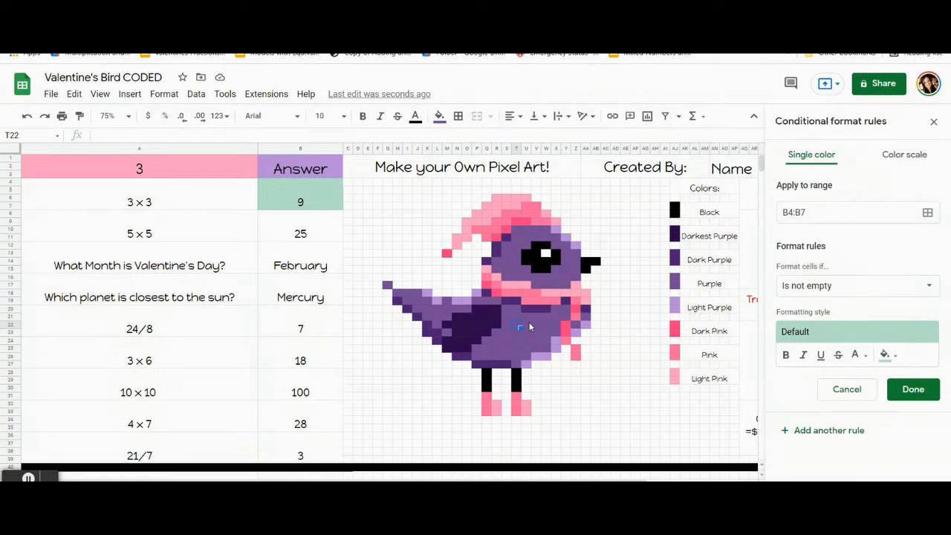
{"action": "left_click", "coordinate": [529, 327]}
{"action": "left_click", "coordinate": [439, 116]}
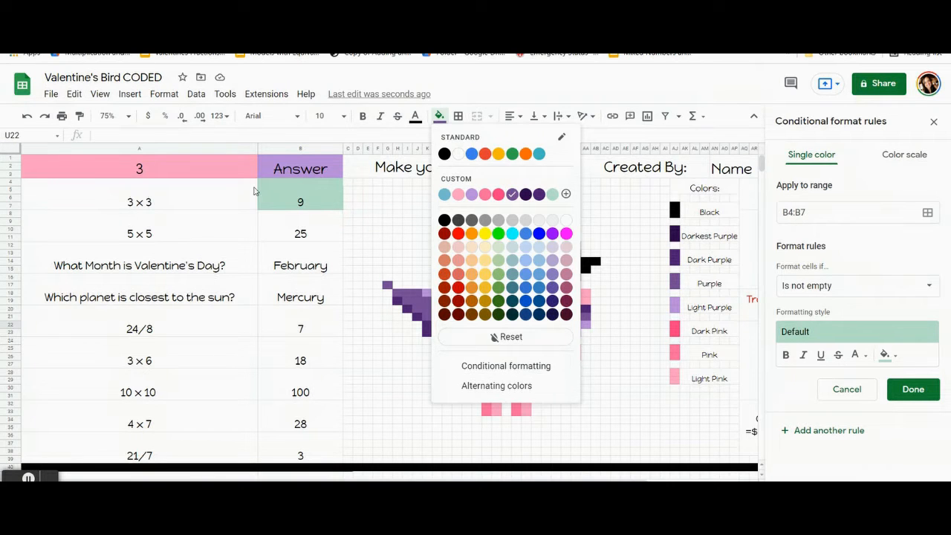
Step: Set the fill color of the B4:B7 formatting rule to the custom purple of the bird's body
{"action": "left_click", "coordinate": [300, 197]}
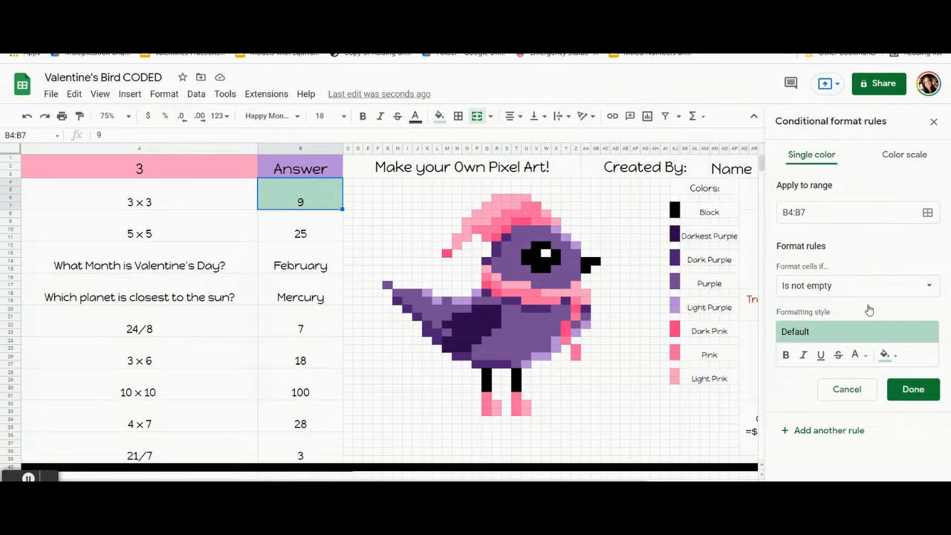
{"action": "left_click", "coordinate": [887, 356]}
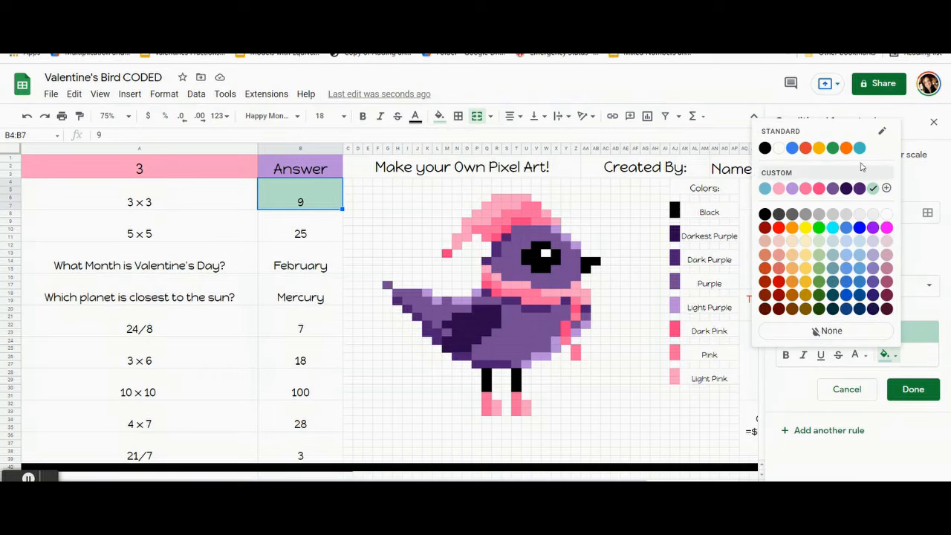
{"action": "left_click", "coordinate": [833, 187]}
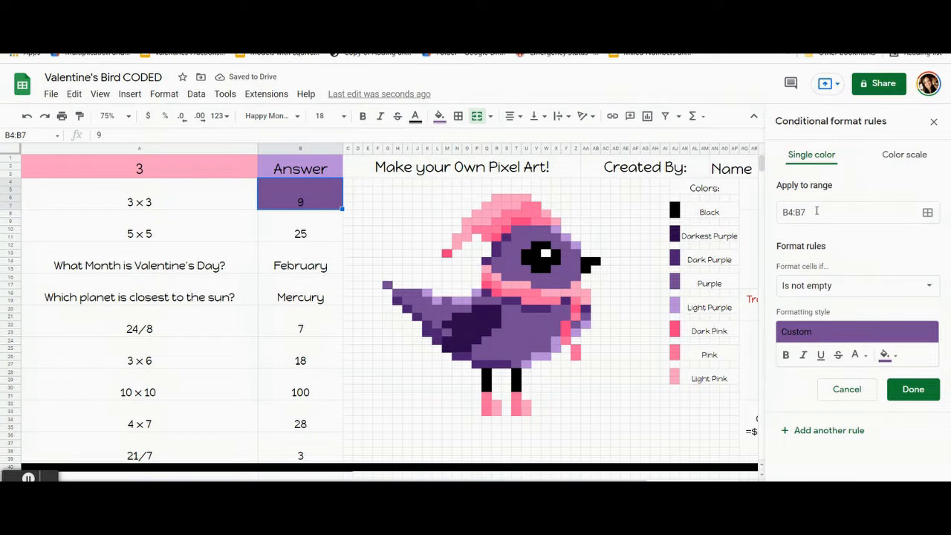
Step: Set the rule's condition to the custom formula =$b$4=9 and save the rule for the 3 x 3 answer cell
{"action": "left_click", "coordinate": [843, 290]}
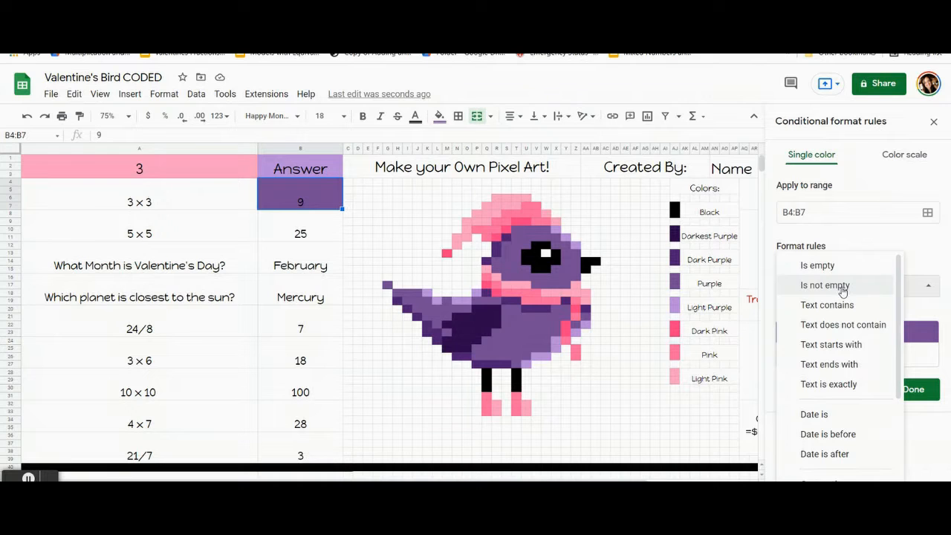
{"action": "scroll", "coordinate": [843, 297], "scroll_direction": "down", "scroll_amount": 3}
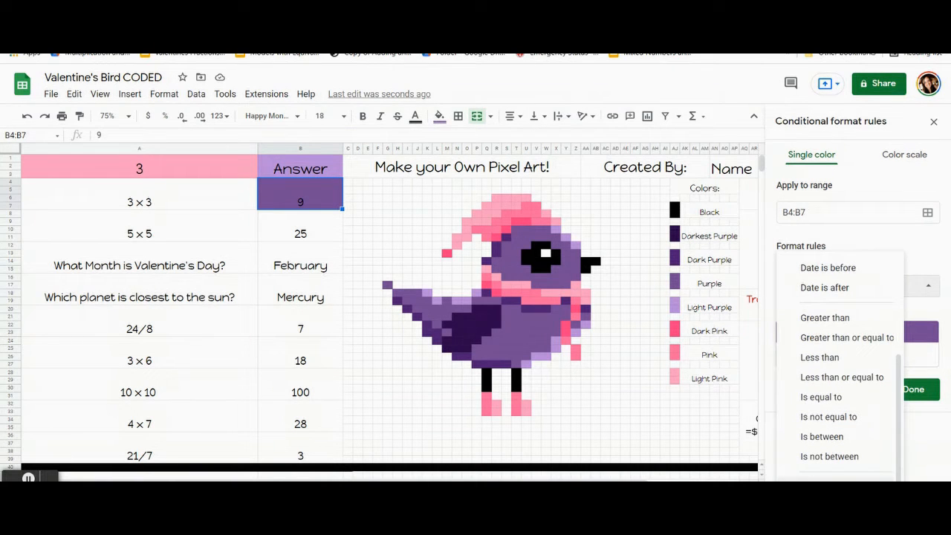
{"action": "left_click", "coordinate": [841, 479]}
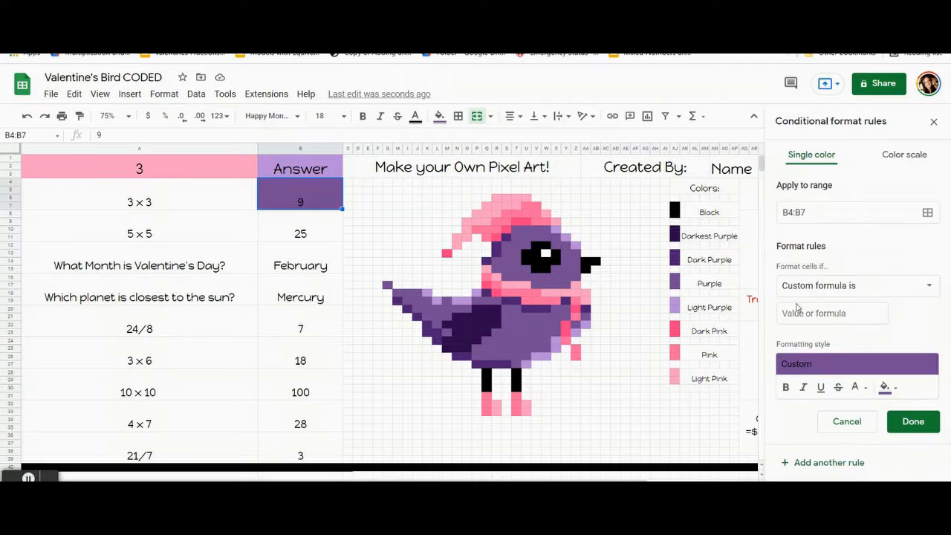
{"action": "left_click", "coordinate": [799, 312]}
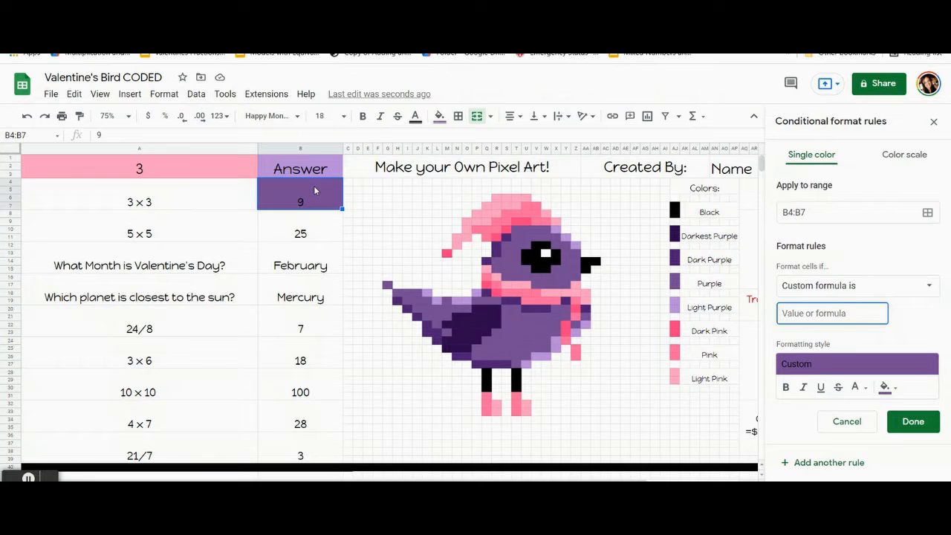
{"action": "type", "text": "=$b$4=9"}
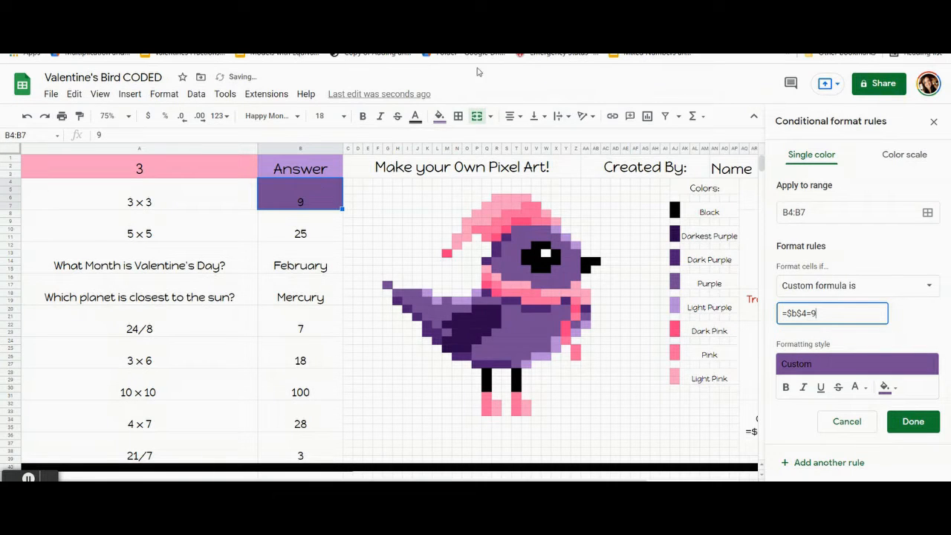
{"action": "left_click", "coordinate": [911, 420]}
{"action": "left_click", "coordinate": [276, 233]}
{"action": "left_click", "coordinate": [286, 201]}
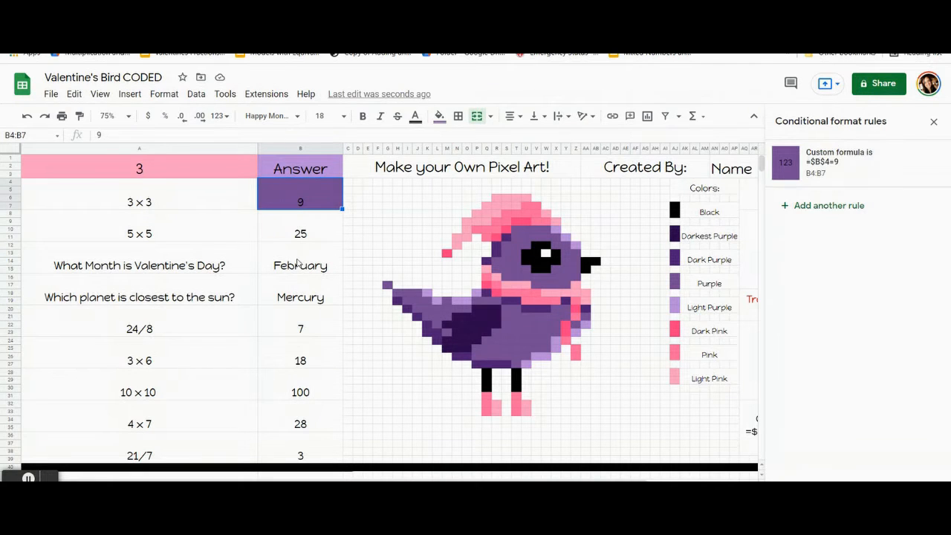
Step: Test the formatting rule by entering the wrong answer 5 in the 3 x 3 answer cell and restoring the answer 9
{"action": "key", "text": "Delete"}
{"action": "left_click", "coordinate": [287, 220]}
{"action": "left_click", "coordinate": [291, 196]}
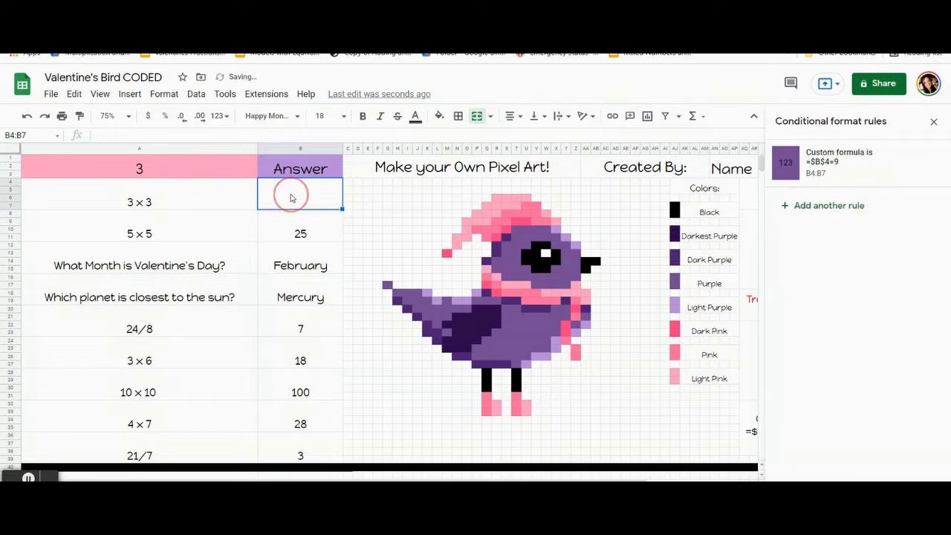
{"action": "type", "text": "5"}
{"action": "left_click", "coordinate": [288, 260]}
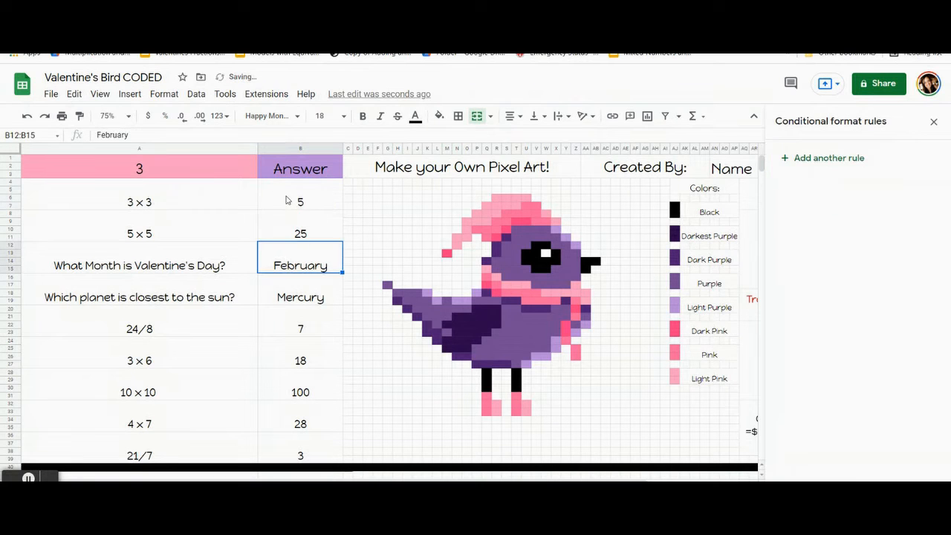
{"action": "left_click", "coordinate": [288, 201]}
{"action": "key", "text": "Delete"}
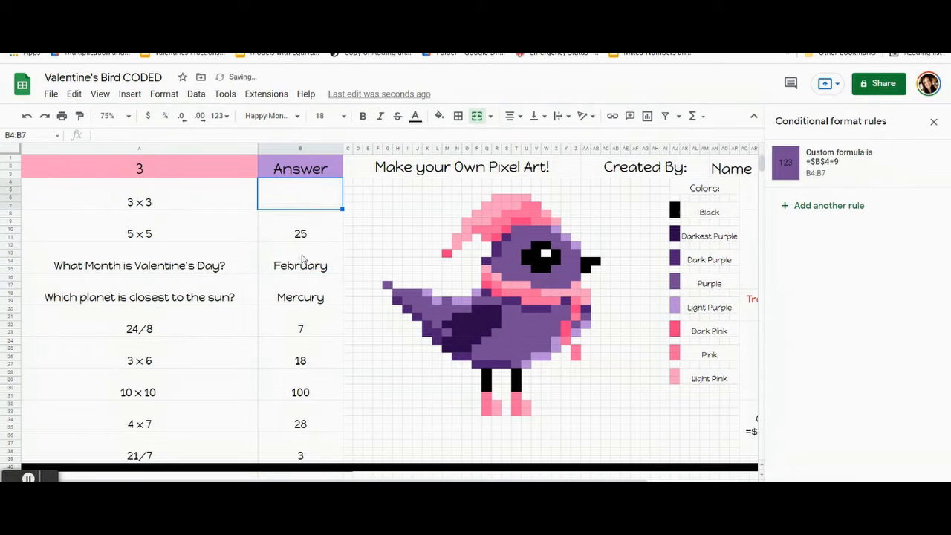
{"action": "type", "text": "9"}
{"action": "key", "text": "Return"}
{"action": "left_click", "coordinate": [294, 209]}
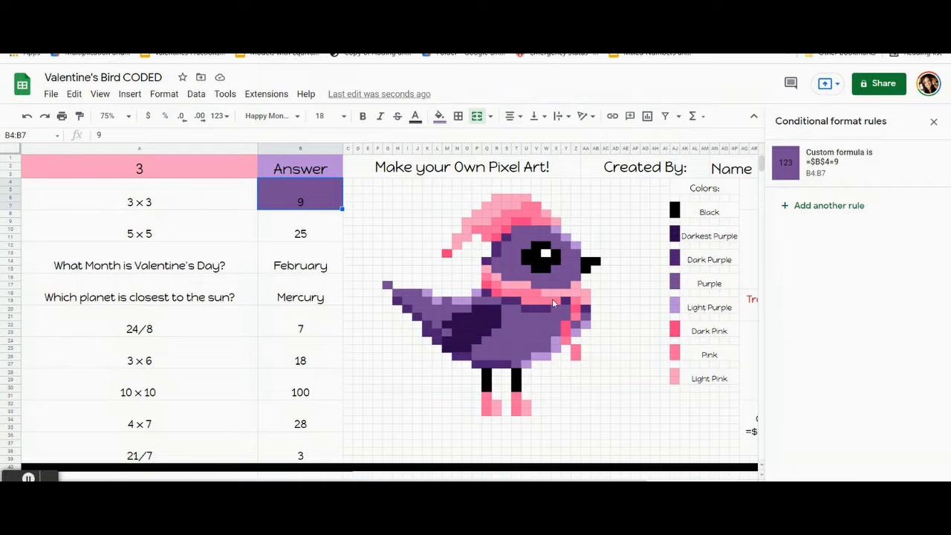
Step: Edit the =$B$4=9 rule's range and add the purple head cells W10, U11, S12 and S14
{"action": "left_click", "coordinate": [828, 175]}
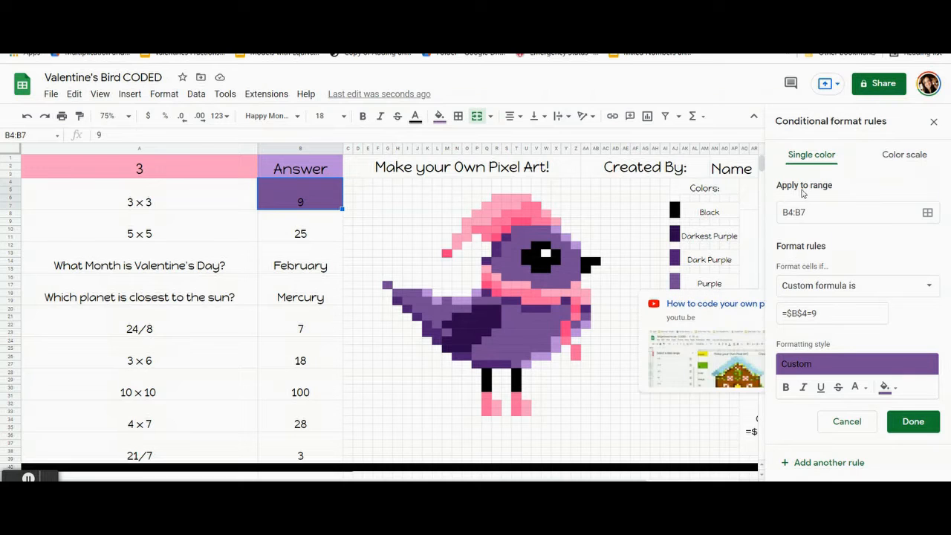
{"action": "left_click", "coordinate": [927, 212]}
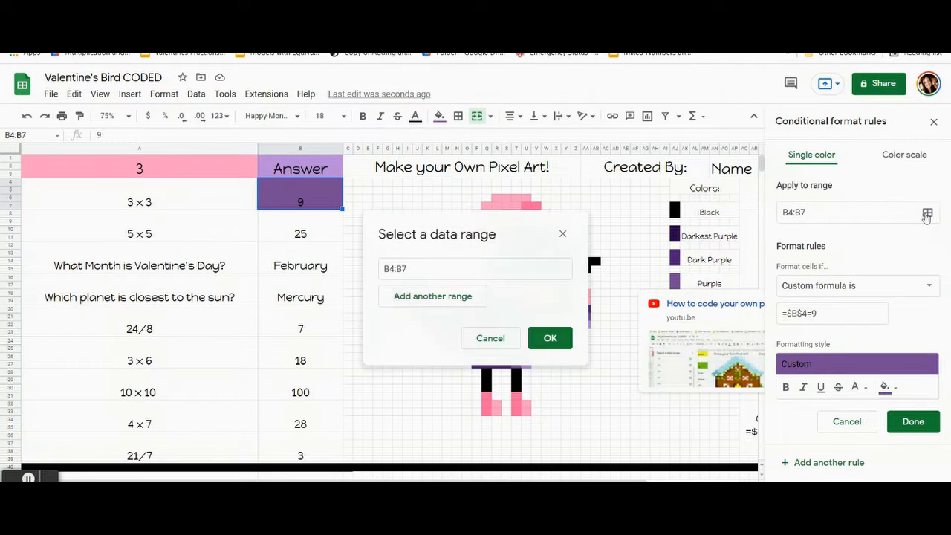
{"action": "left_click_drag", "start_coordinate": [503, 221], "coordinate": [168, 99]}
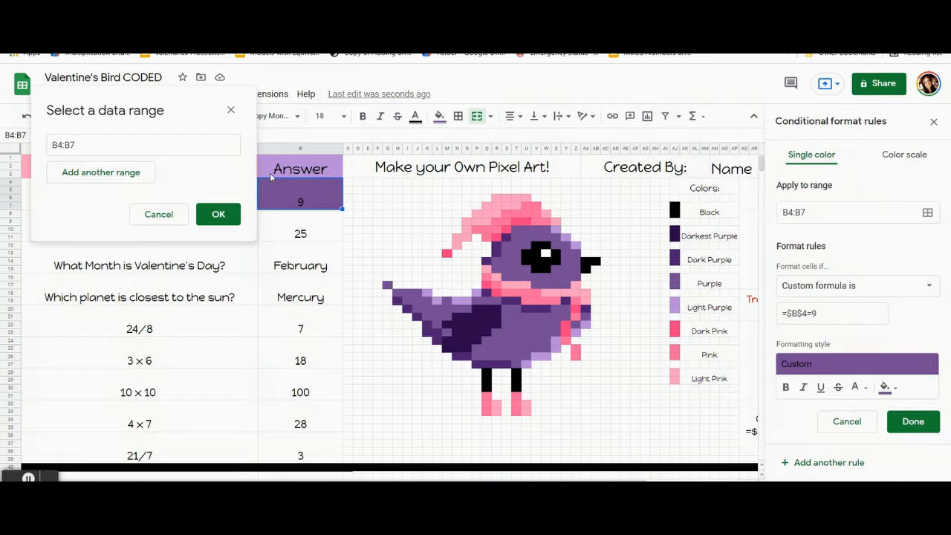
{"action": "left_click", "coordinate": [546, 229], "text": "ctrl"}
{"action": "left_click", "coordinate": [526, 237], "text": "ctrl"}
{"action": "left_click", "coordinate": [507, 245], "text": "ctrl"}
{"action": "left_click", "coordinate": [510, 261], "text": "ctrl"}
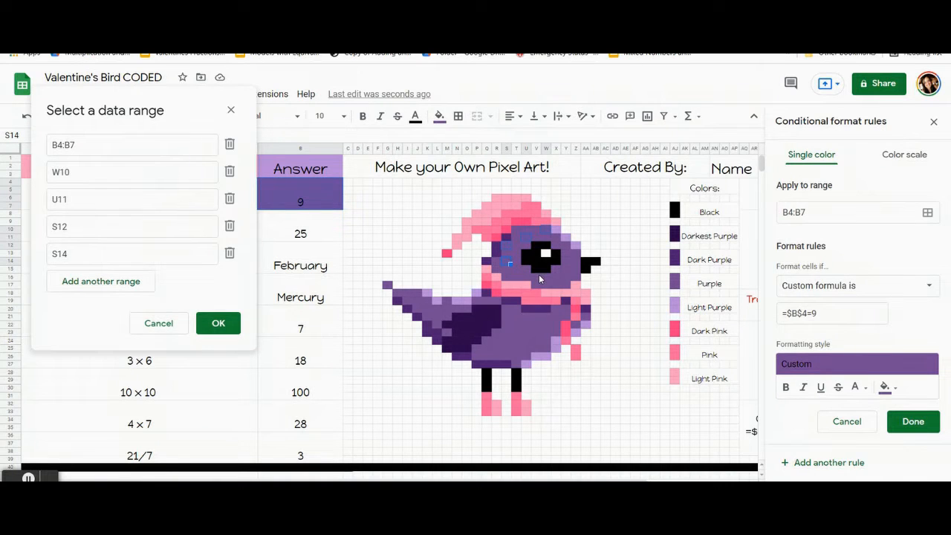
Step: Add the purple cells around the bird's eye and cheek, V16, X15, Y12, Z14:Z15 and Y16, to the rule's range
{"action": "left_click", "coordinate": [557, 270], "text": "ctrl"}
{"action": "left_click", "coordinate": [576, 264], "text": "ctrl"}
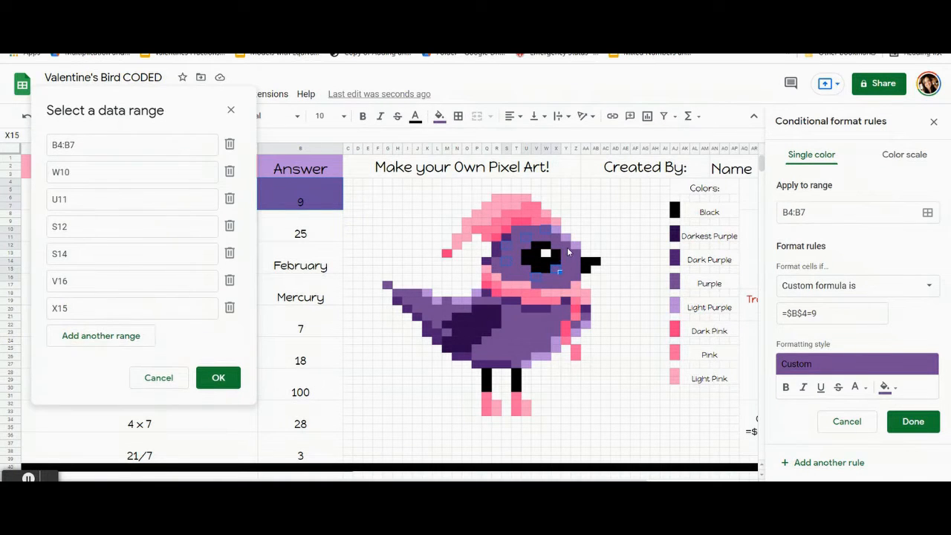
{"action": "left_click", "coordinate": [566, 246], "text": "ctrl"}
{"action": "left_click_drag", "start_coordinate": [575, 260], "coordinate": [575, 270]}
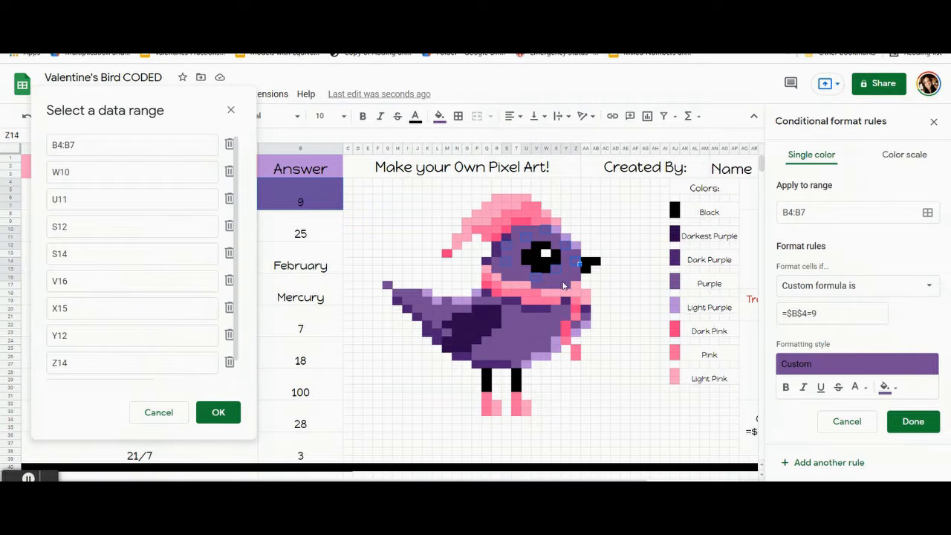
{"action": "left_click", "coordinate": [565, 276], "text": "ctrl"}
Step: Add the purple body cells X20, AA21, Z22, V22:V23, S20, S22, T24, R24 and Q25 to the rule's range
{"action": "left_click", "coordinate": [555, 308], "text": "ctrl"}
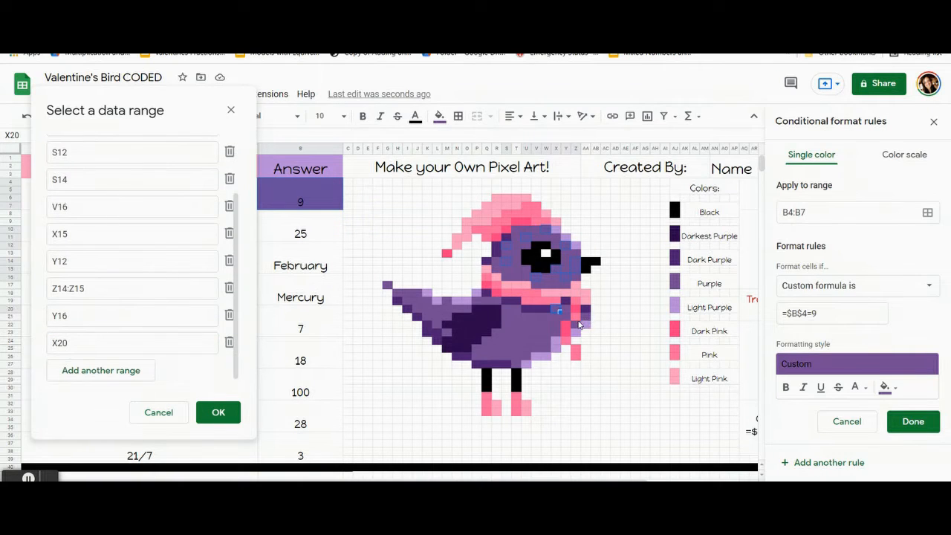
{"action": "left_click", "coordinate": [586, 315], "text": "ctrl"}
{"action": "left_click_drag", "start_coordinate": [538, 322], "coordinate": [539, 335]}
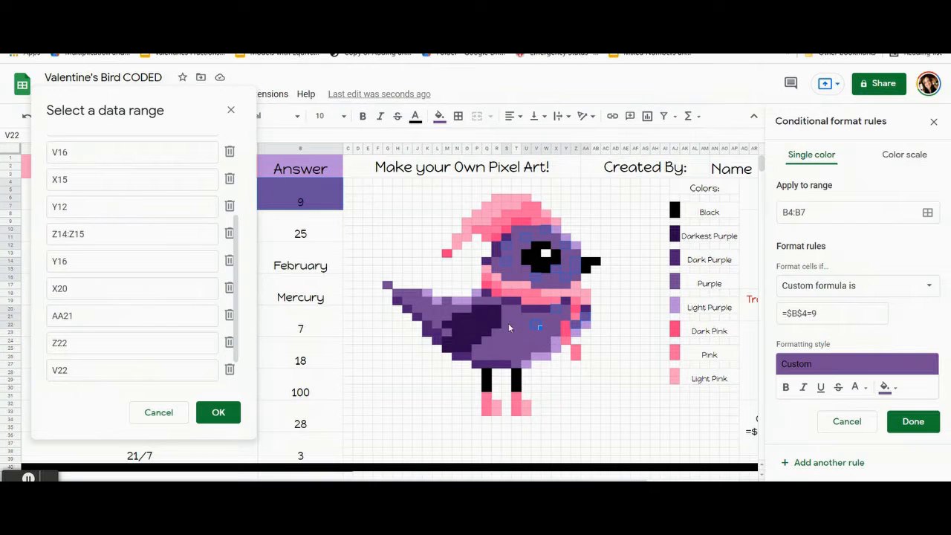
{"action": "left_click", "coordinate": [506, 308], "text": "ctrl"}
{"action": "left_click", "coordinate": [506, 325], "text": "ctrl"}
{"action": "left_click", "coordinate": [517, 340], "text": "ctrl"}
{"action": "left_click", "coordinate": [496, 340], "text": "ctrl"}
{"action": "left_click", "coordinate": [486, 349], "text": "ctrl"}
Step: Add the purple back and tail cells M20:N20, K20, J19, I18 and G17 to the rule's range
{"action": "left_click", "coordinate": [453, 309], "text": "ctrl"}
{"action": "left_click", "coordinate": [444, 309], "text": "ctrl"}
{"action": "left_click", "coordinate": [423, 308], "text": "ctrl"}
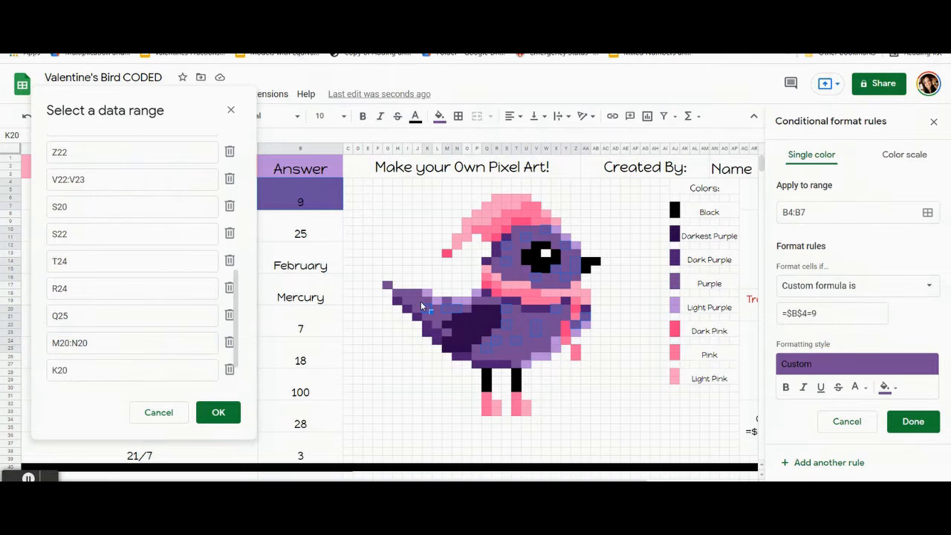
{"action": "left_click", "coordinate": [405, 293], "text": "ctrl"}
{"action": "left_click", "coordinate": [396, 289], "text": "ctrl"}
{"action": "left_click", "coordinate": [386, 283], "text": "ctrl"}
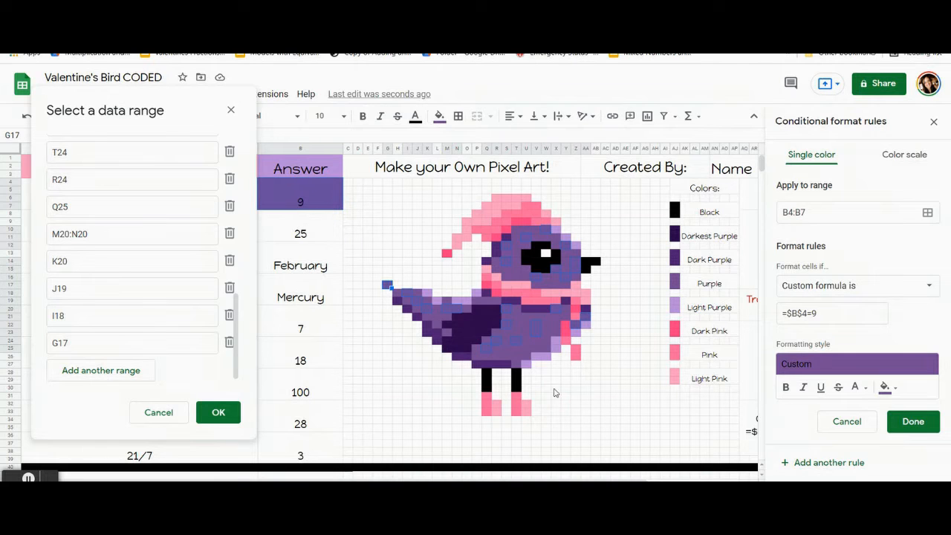
Step: Add the remaining purple belly and breast cells S26, U25, U21, X22, W25, Y21 and W21 to the rule's range
{"action": "left_click", "coordinate": [525, 343], "text": "ctrl"}
{"action": "left_click", "coordinate": [520, 321], "text": "ctrl"}
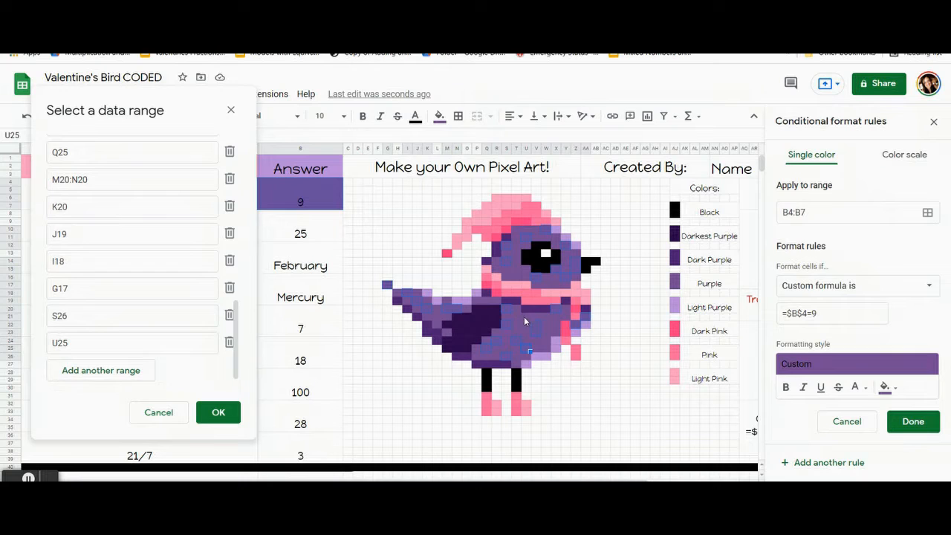
{"action": "left_click", "coordinate": [550, 321], "text": "ctrl"}
{"action": "left_click", "coordinate": [552, 328], "text": "ctrl"}
{"action": "left_click", "coordinate": [545, 350], "text": "ctrl"}
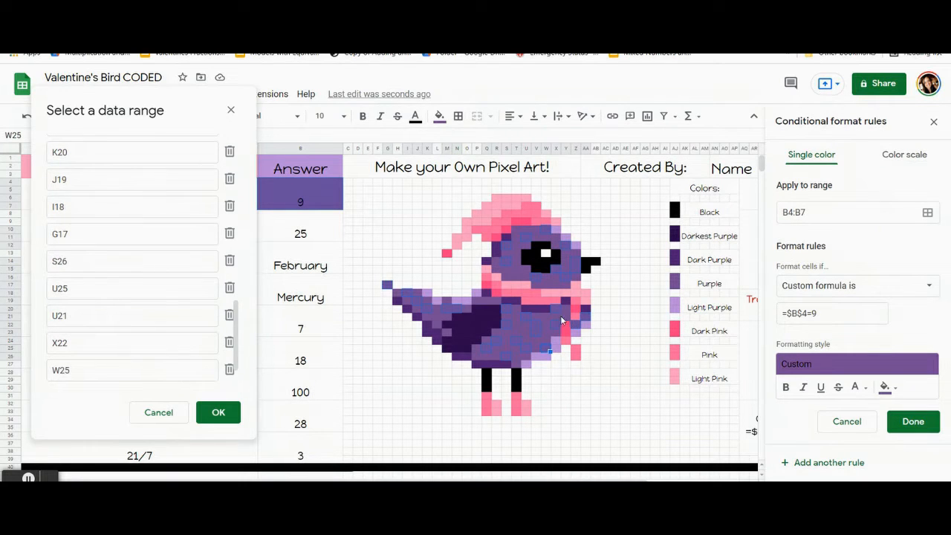
{"action": "left_click", "coordinate": [543, 315], "text": "ctrl"}
{"action": "left_click", "coordinate": [544, 315], "text": "ctrl"}
Step: Add cells L22, U15, S16 and R15 to the range, accept the selection and save the rule
{"action": "left_click", "coordinate": [438, 323], "text": "ctrl"}
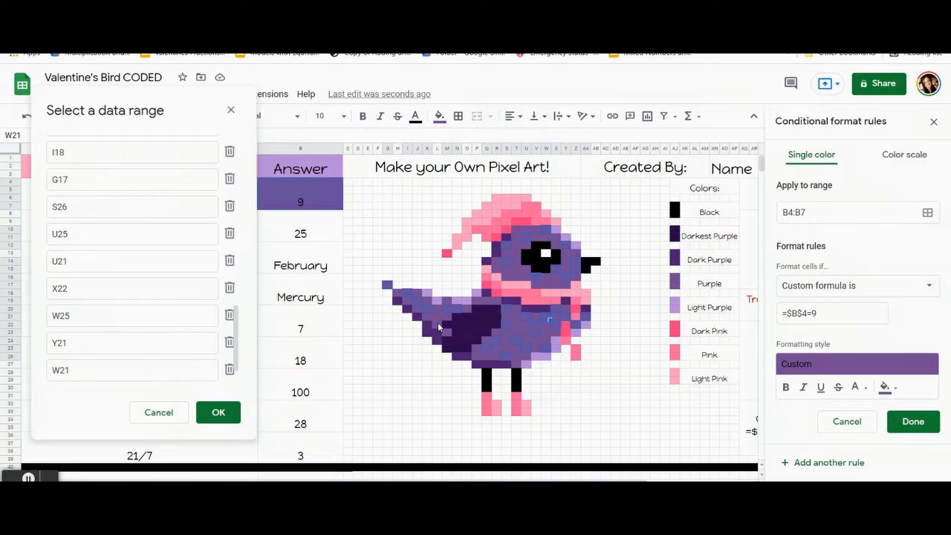
{"action": "left_click", "coordinate": [524, 269], "text": "ctrl"}
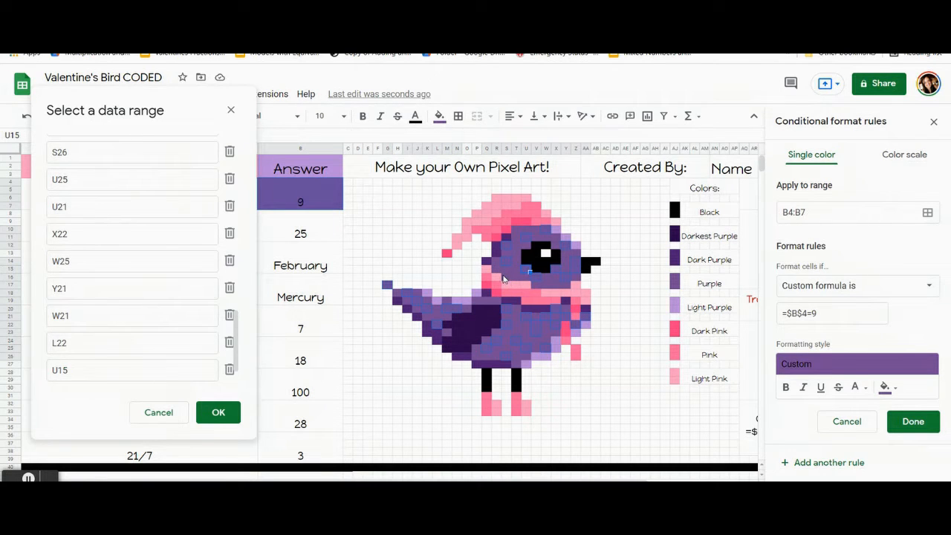
{"action": "left_click", "coordinate": [500, 273], "text": "ctrl"}
{"action": "left_click", "coordinate": [495, 268], "text": "ctrl"}
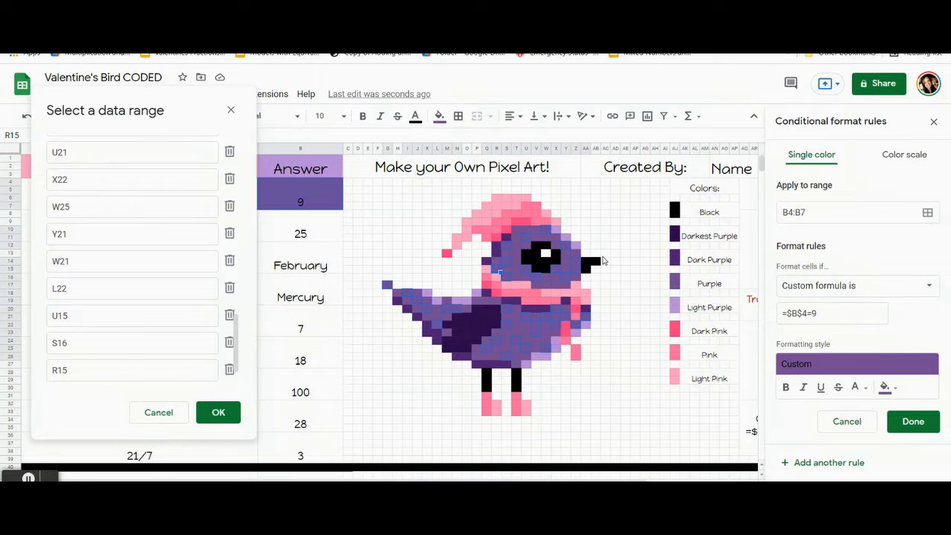
{"action": "left_click", "coordinate": [233, 414]}
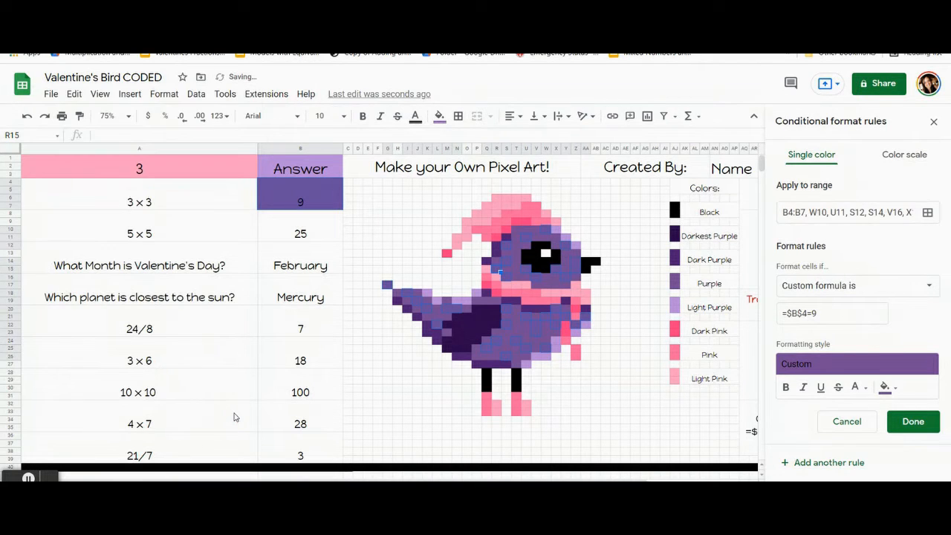
{"action": "left_click", "coordinate": [914, 422]}
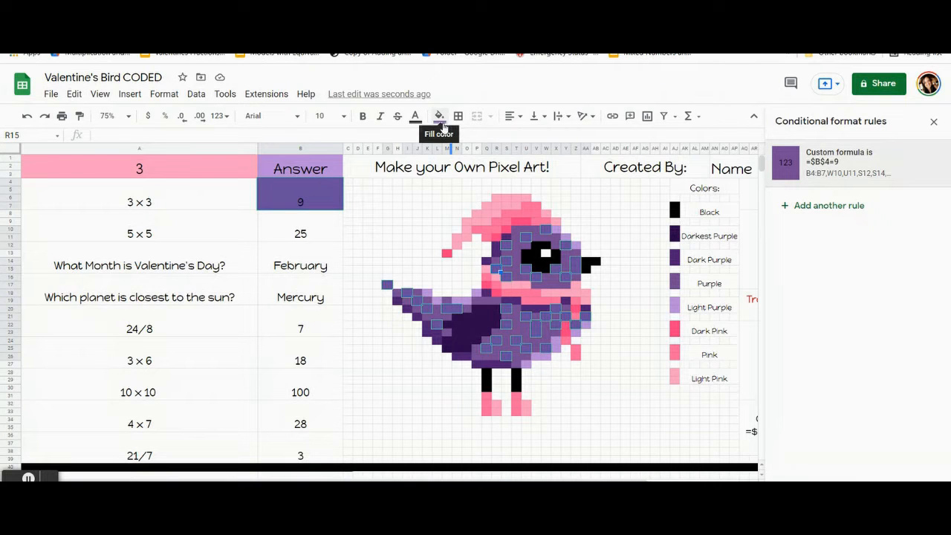
Step: Reset the manual fill color of all the selected cells in the rule's range and deselect them
{"action": "left_click", "coordinate": [441, 119]}
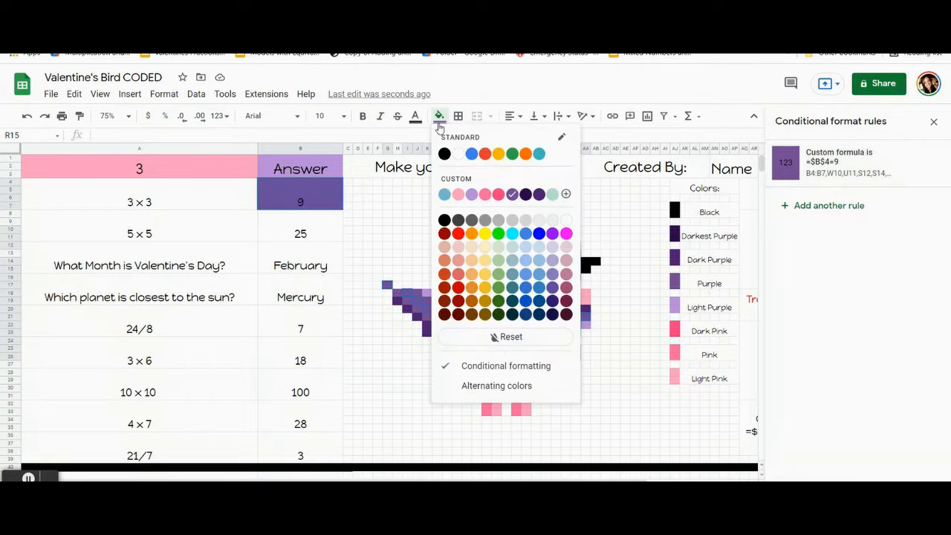
{"action": "left_click", "coordinate": [476, 334]}
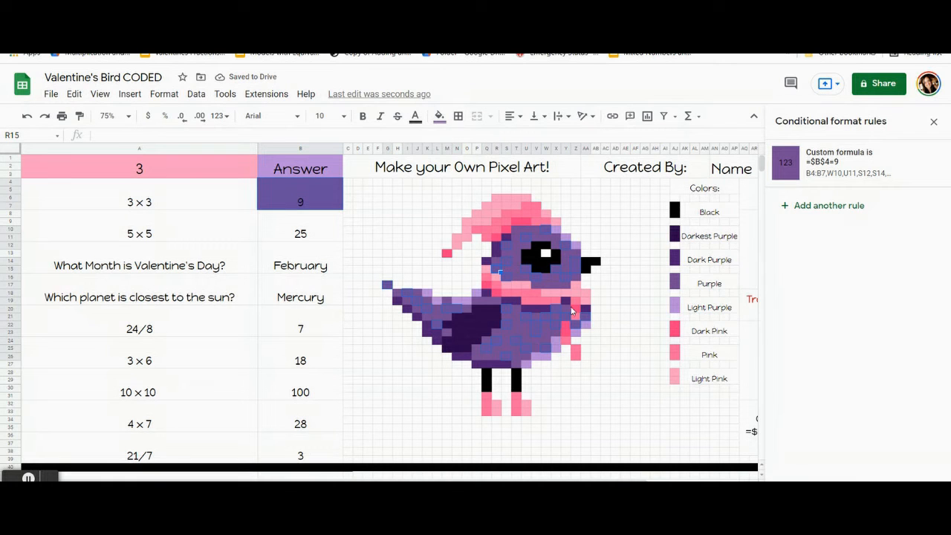
{"action": "left_click", "coordinate": [82, 351]}
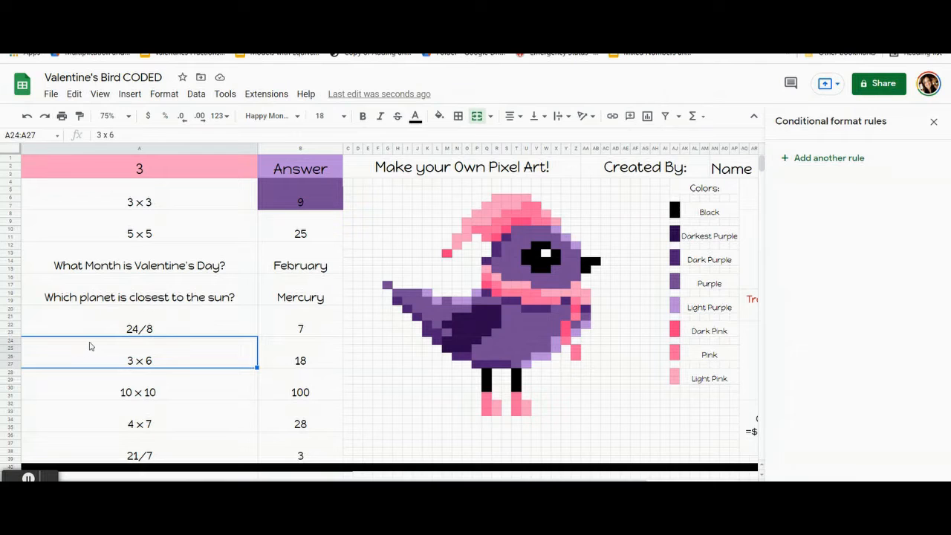
Step: Test the bird's coloring by clearing the 3 x 3 answer and entering 9, and leave the answer cell empty
{"action": "left_click", "coordinate": [261, 187]}
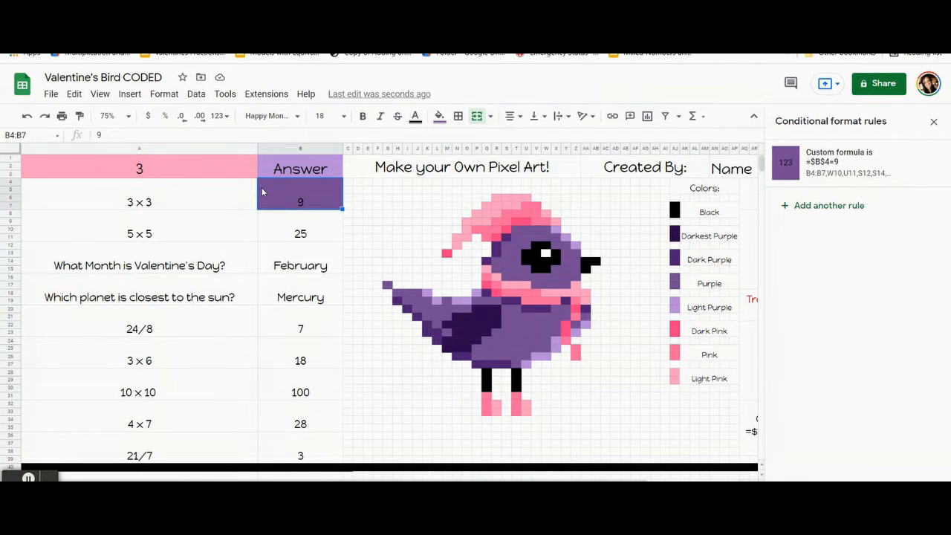
{"action": "key", "text": "Delete"}
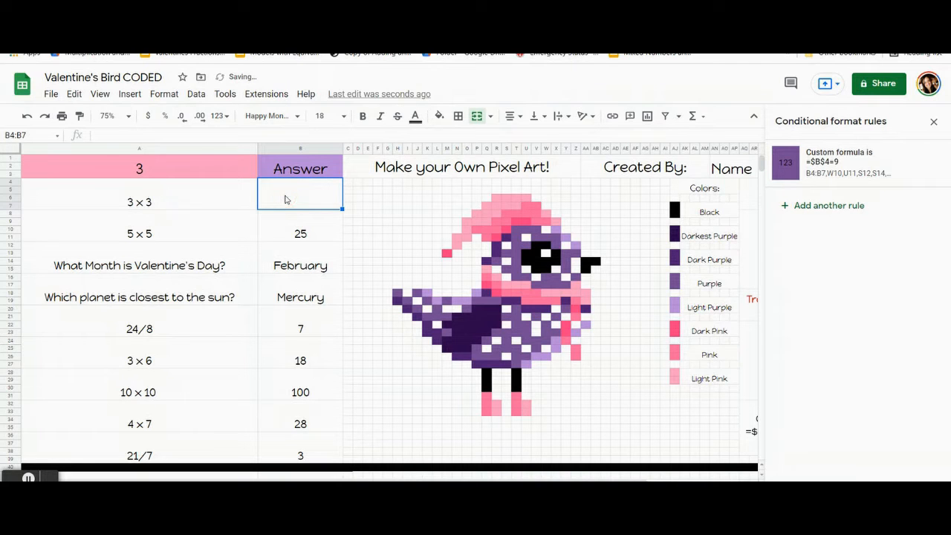
{"action": "type", "text": "9"}
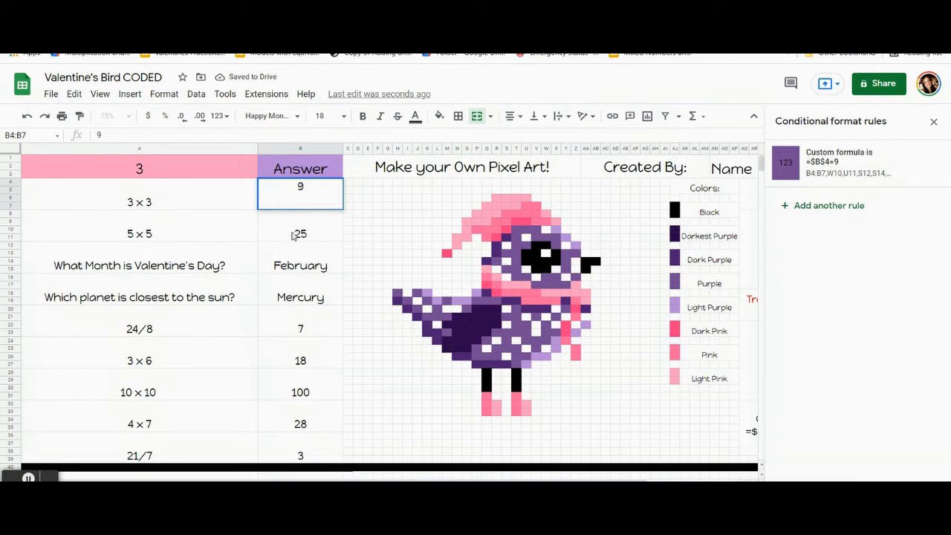
{"action": "key", "text": "Return"}
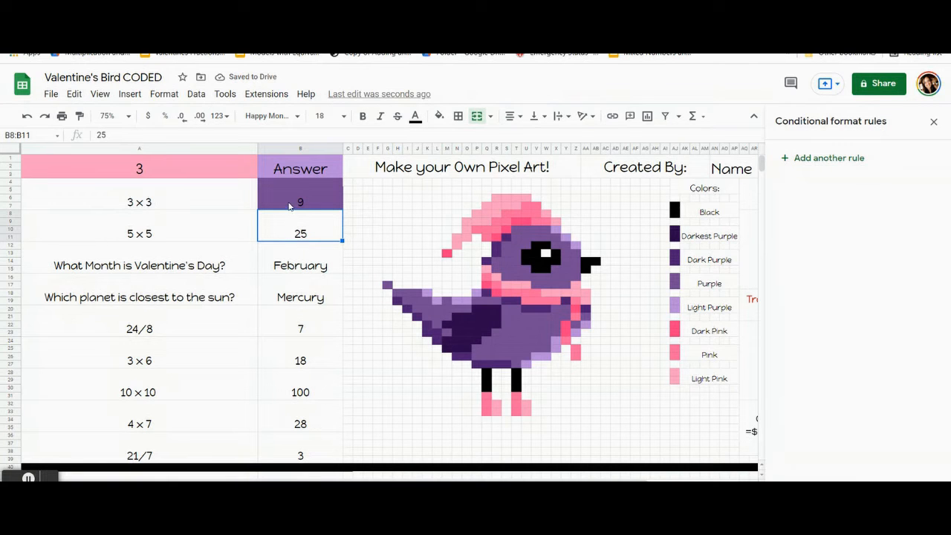
{"action": "left_click", "coordinate": [289, 206]}
{"action": "key", "text": "Delete"}
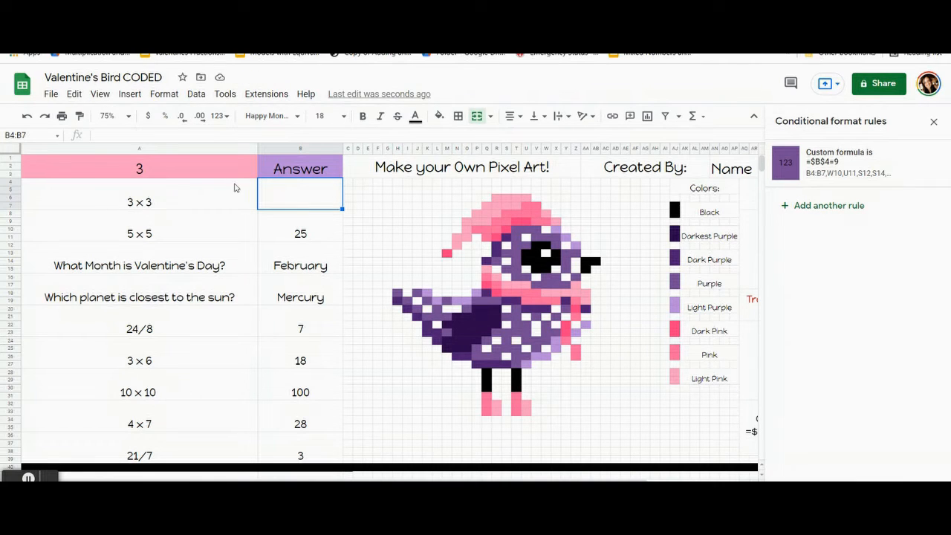
Step: Start a conditional formatting rule on the 5 x 5 answer cell, range B8:B11
{"action": "left_click", "coordinate": [308, 235]}
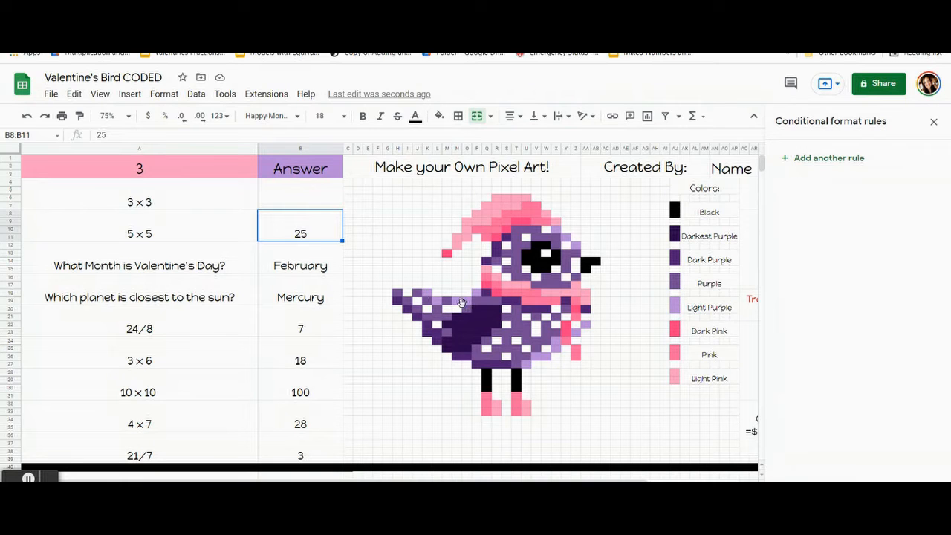
{"action": "left_click", "coordinate": [298, 235]}
{"action": "left_click", "coordinate": [813, 160]}
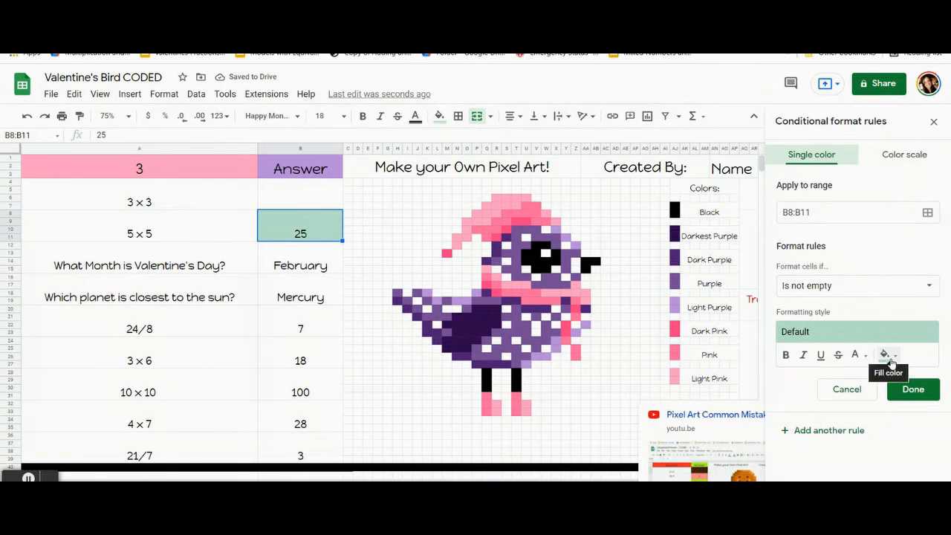
Step: Check which custom fill color the light purple cell X10 uses and reselect the 5 x 5 answer cell
{"action": "left_click", "coordinate": [885, 355]}
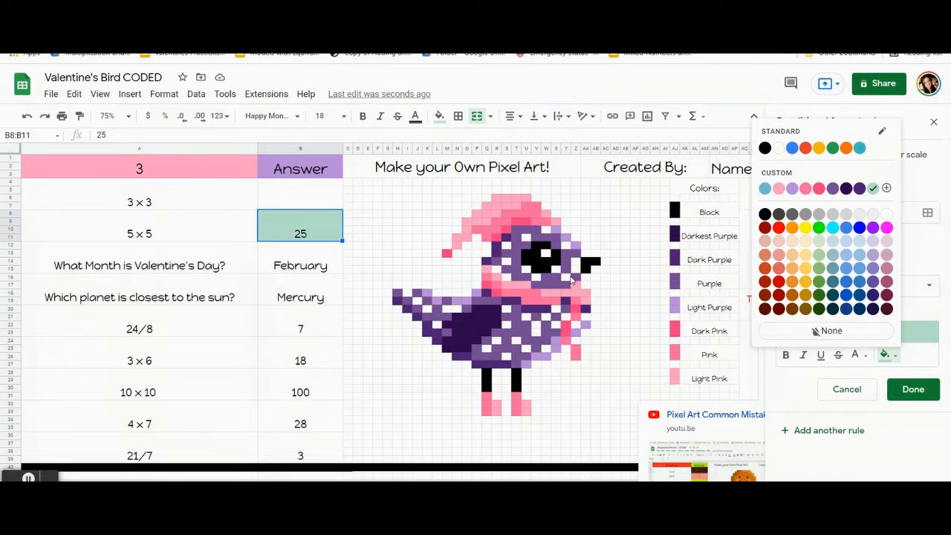
{"action": "left_click", "coordinate": [431, 104]}
{"action": "left_click", "coordinate": [439, 116]}
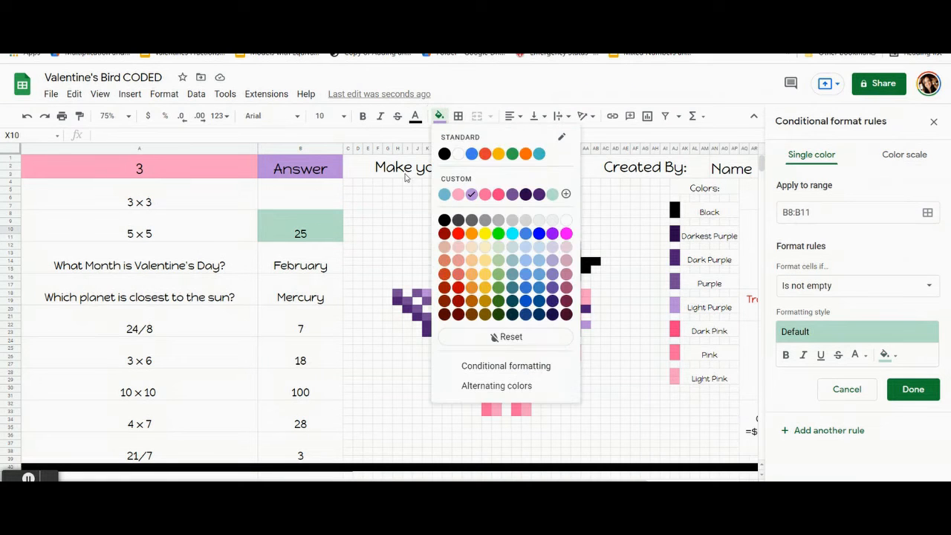
{"action": "left_click", "coordinate": [320, 235]}
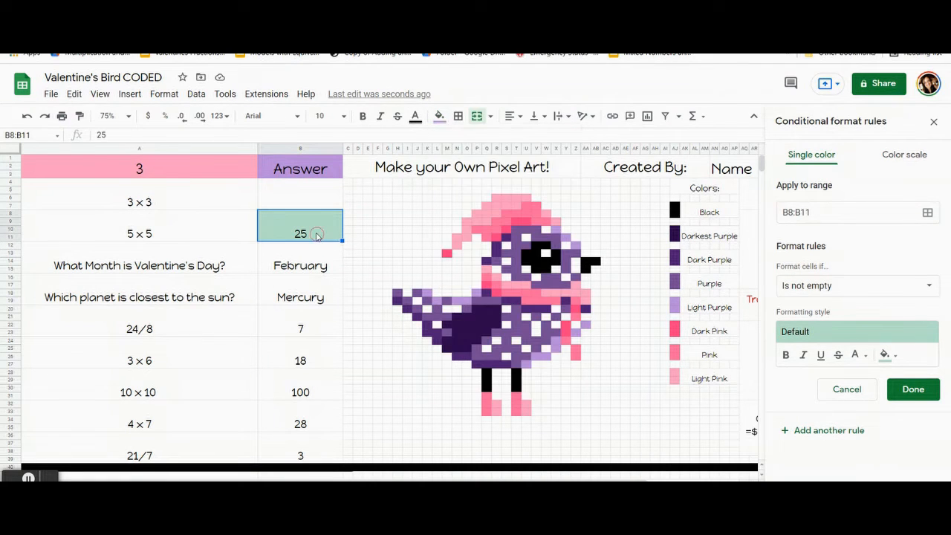
Step: Give the 5 x 5 answer's rule the custom light purple fill and the custom formula =$b$8=25
{"action": "left_click", "coordinate": [886, 354]}
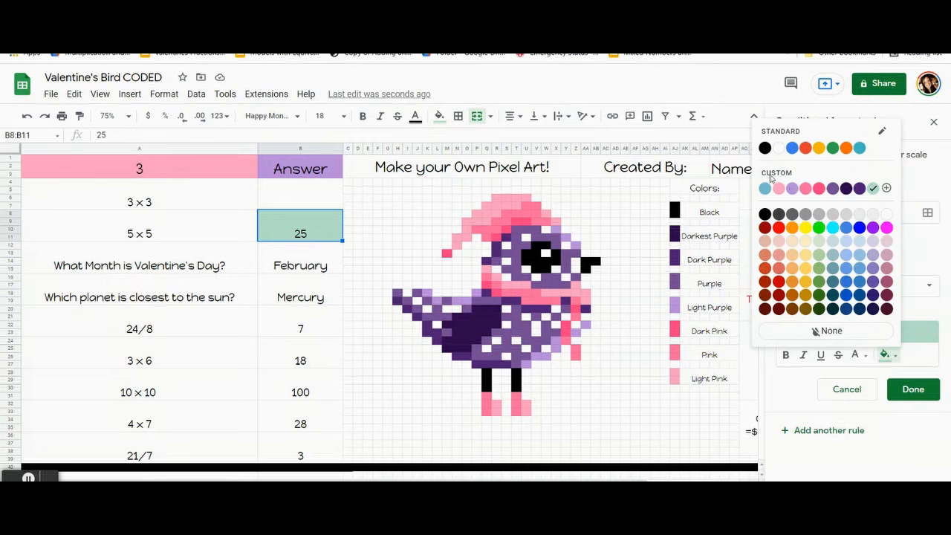
{"action": "left_click", "coordinate": [792, 190]}
{"action": "left_click", "coordinate": [821, 286]}
{"action": "scroll", "coordinate": [832, 416], "scroll_direction": "down", "scroll_amount": 3}
{"action": "left_click", "coordinate": [829, 476]}
{"action": "left_click", "coordinate": [812, 313]}
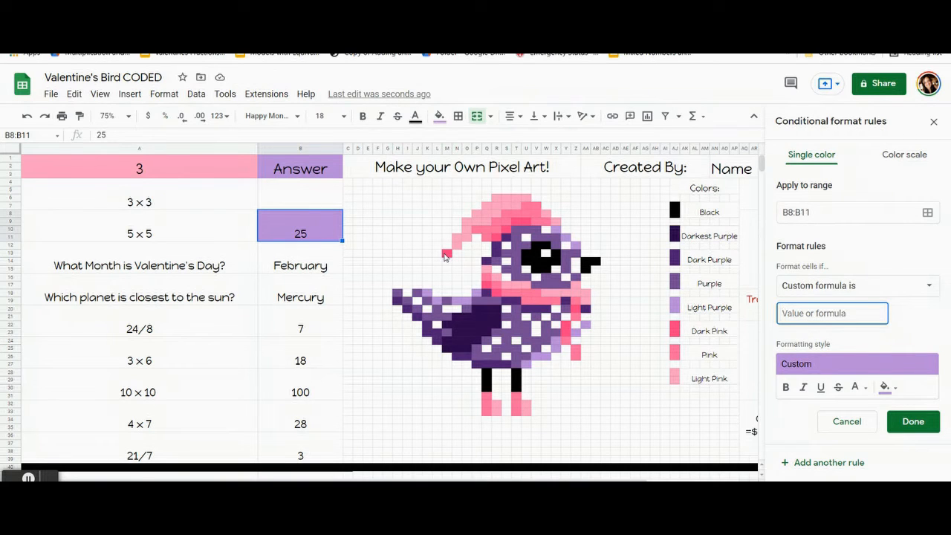
{"action": "type", "text": "="}
{"action": "type", "text": "=25"}
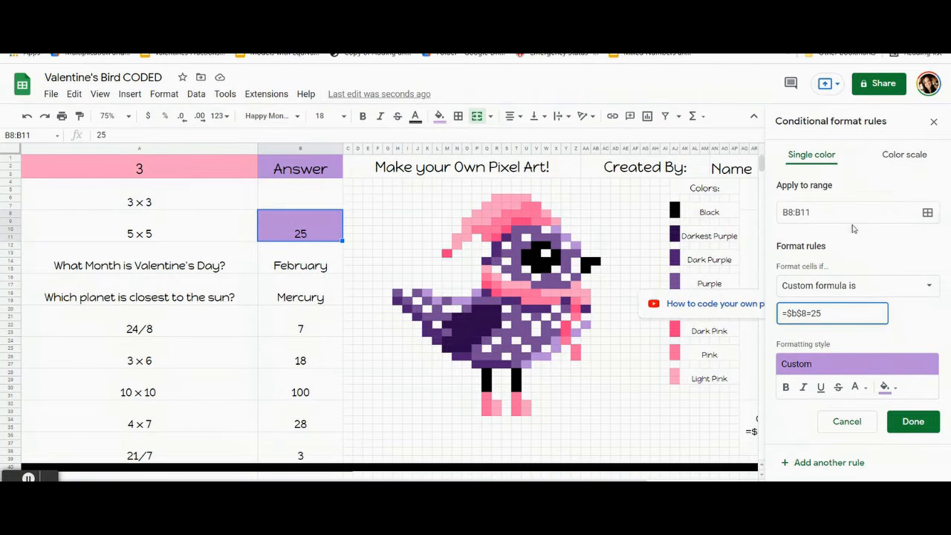
Step: Add the light purple cells on the head and tail, X10, Y11, Z12, K18, L19, P18 and N19:O19, to the rule's range
{"action": "left_click", "coordinate": [927, 212]}
{"action": "left_click_drag", "start_coordinate": [525, 229], "coordinate": [183, 116]}
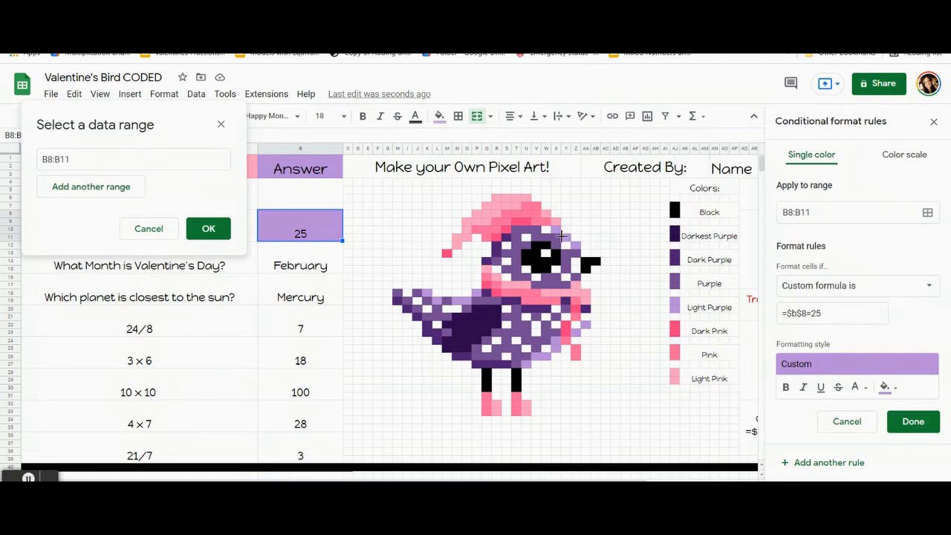
{"action": "left_click", "coordinate": [556, 229], "text": "ctrl"}
{"action": "left_click", "coordinate": [564, 236], "text": "ctrl"}
{"action": "left_click", "coordinate": [575, 246], "text": "ctrl"}
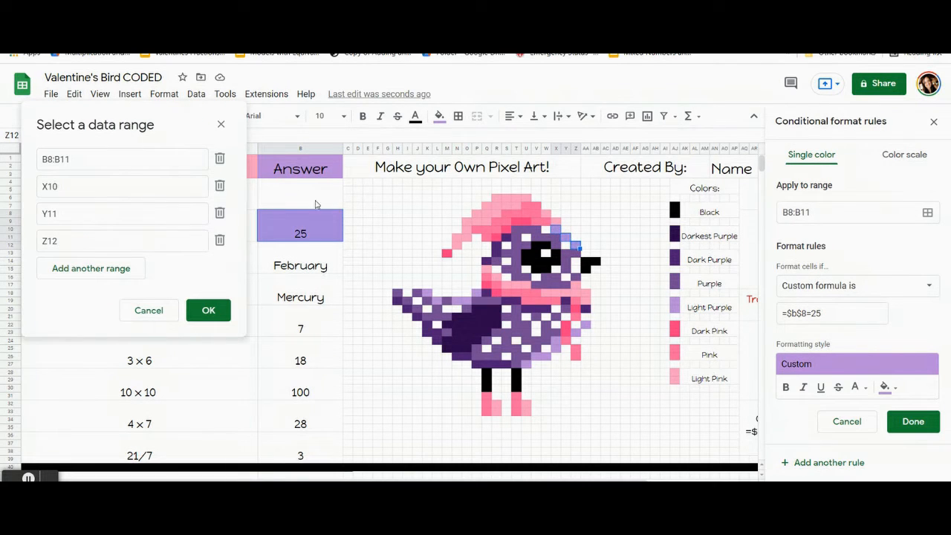
{"action": "left_click", "coordinate": [427, 296], "text": "ctrl"}
{"action": "left_click", "coordinate": [438, 302], "text": "ctrl"}
{"action": "left_click", "coordinate": [476, 296], "text": "ctrl"}
{"action": "left_click_drag", "start_coordinate": [457, 305], "coordinate": [467, 305]}
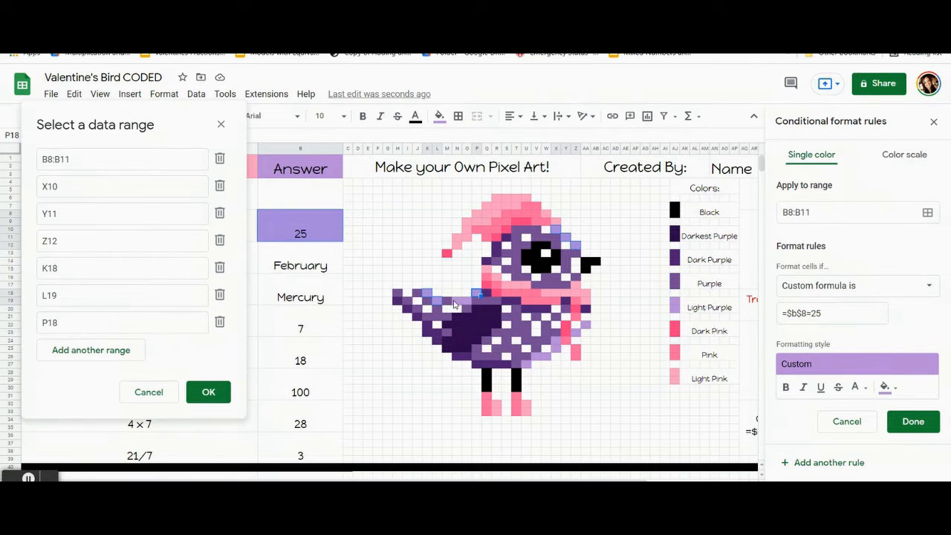
Step: Add the light purple belly and scarf-side cells U27, V26:W26, X24:X25, Z23 and AA22 to the rule's range
{"action": "left_click", "coordinate": [524, 368], "text": "ctrl"}
{"action": "left_click_drag", "start_coordinate": [535, 357], "coordinate": [555, 351]}
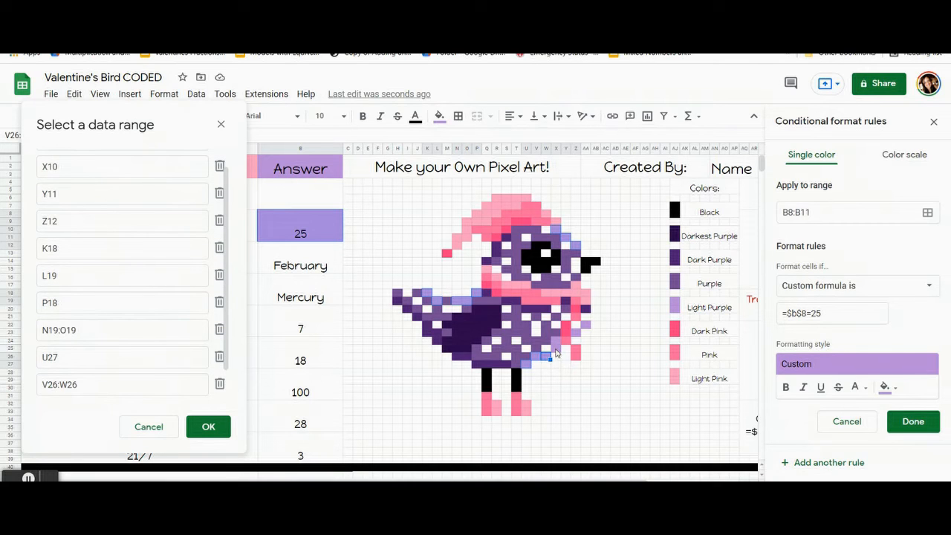
{"action": "left_click", "coordinate": [576, 332], "text": "ctrl"}
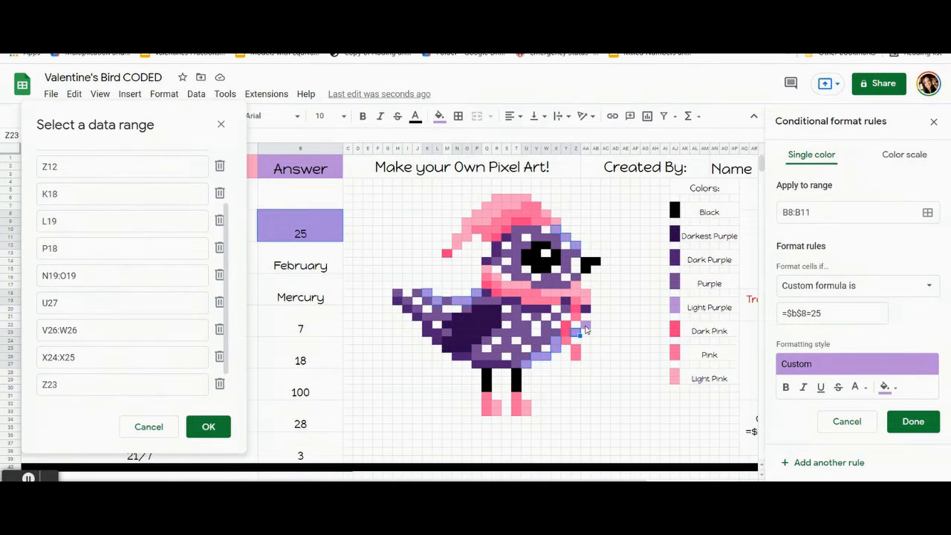
{"action": "left_click", "coordinate": [586, 325], "text": "ctrl"}
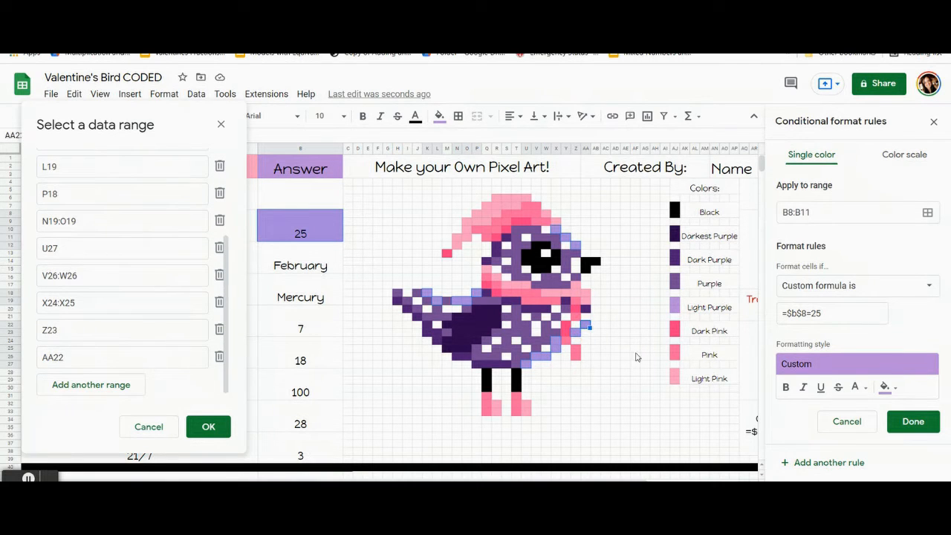
{"action": "left_click", "coordinate": [548, 344], "text": "ctrl"}
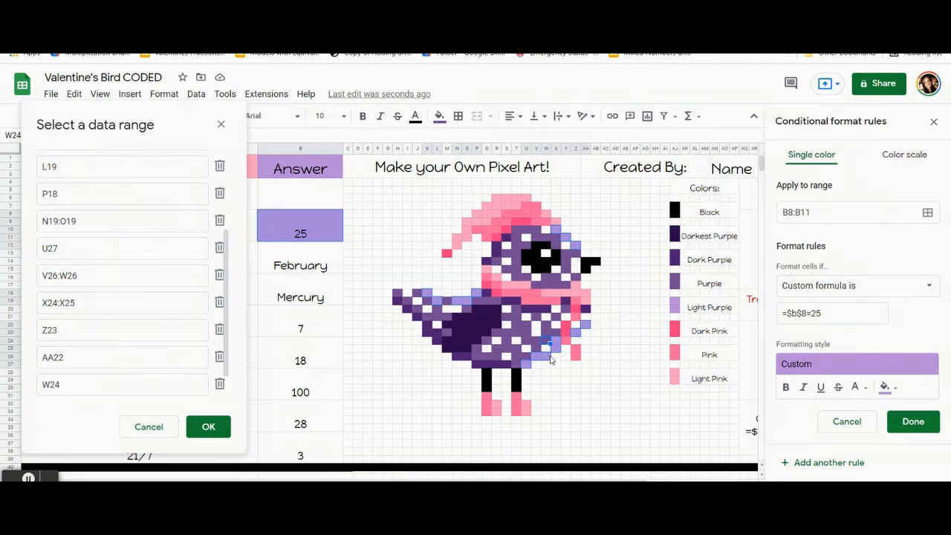
{"action": "left_click", "coordinate": [507, 200]}
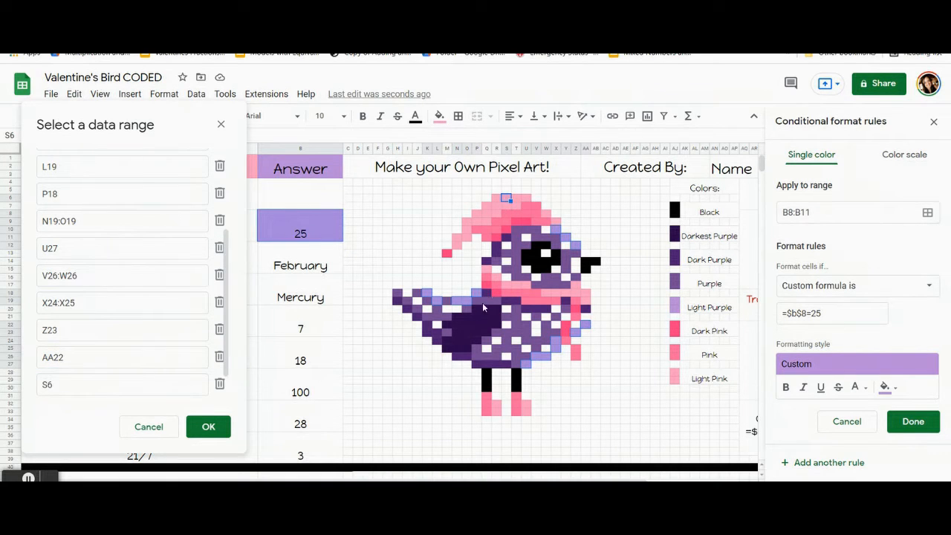
{"action": "left_click", "coordinate": [507, 200], "text": "ctrl"}
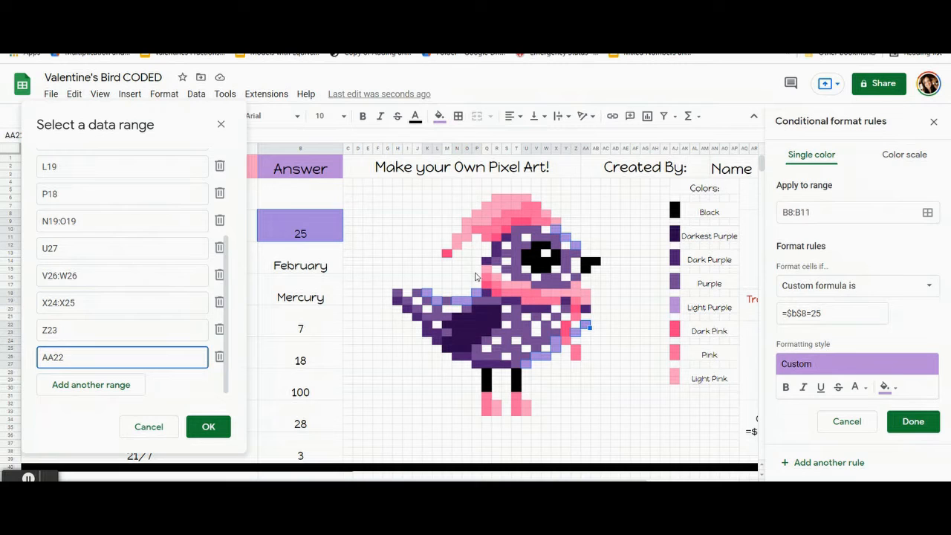
Step: Save the light purple rule with its added ranges and reset the manual fill color of those selected cells
{"action": "left_click", "coordinate": [209, 427]}
{"action": "left_click", "coordinate": [910, 421]}
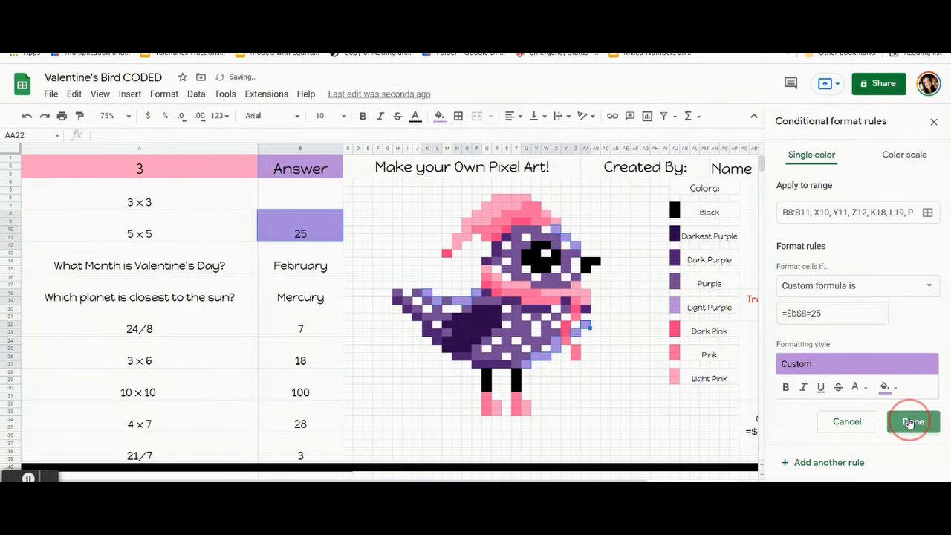
{"action": "left_click", "coordinate": [440, 119]}
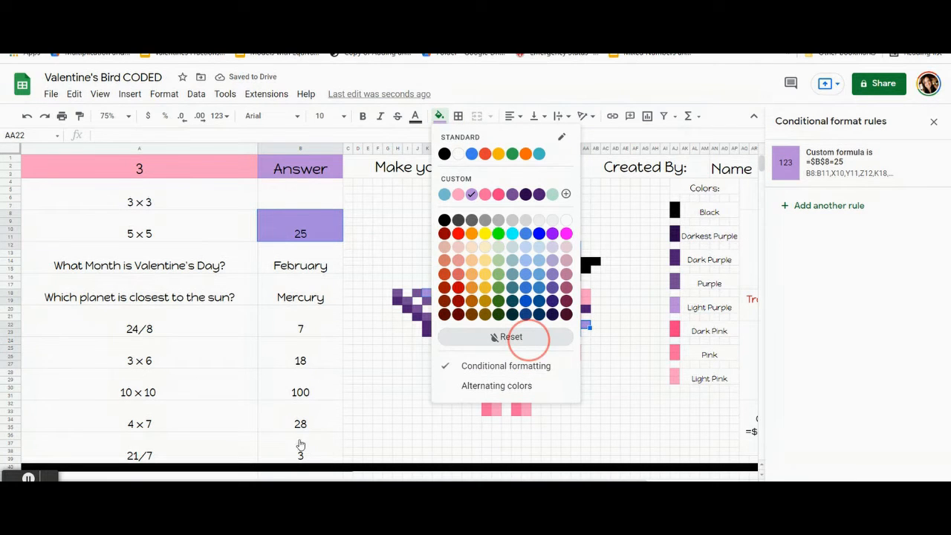
{"action": "left_click", "coordinate": [525, 341]}
{"action": "left_click", "coordinate": [178, 379]}
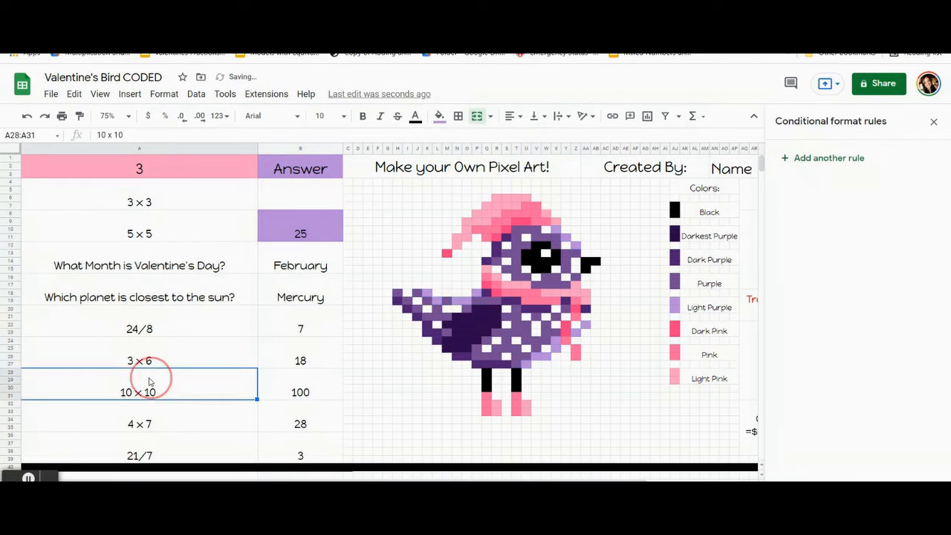
Step: Test the light purple rule by clearing the 5 x 5 answer and entering 25, and leave the answer cell empty
{"action": "left_click", "coordinate": [282, 228]}
{"action": "key", "text": "Delete"}
{"action": "left_click", "coordinate": [280, 277]}
{"action": "left_click", "coordinate": [299, 230]}
{"action": "type", "text": "25"}
{"action": "left_click", "coordinate": [309, 297]}
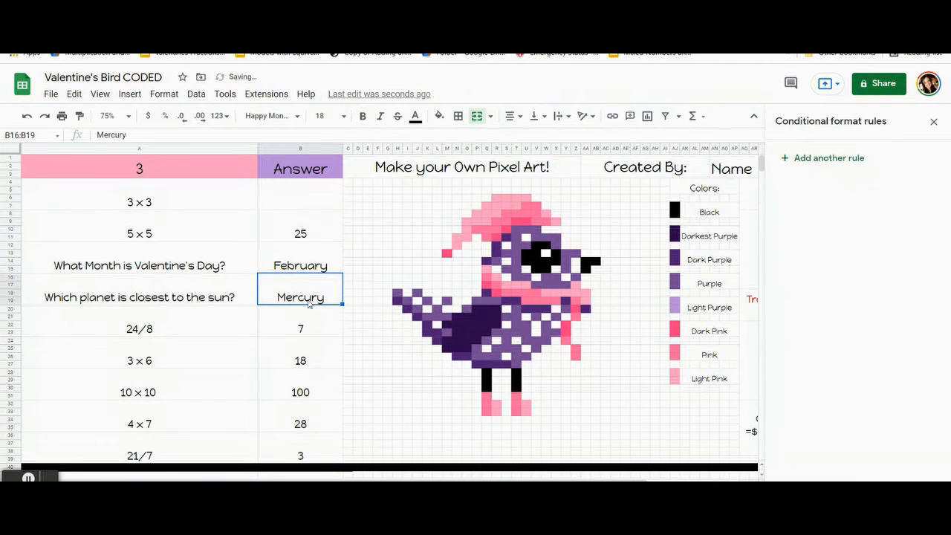
{"action": "left_click", "coordinate": [311, 234]}
{"action": "key", "text": "Delete"}
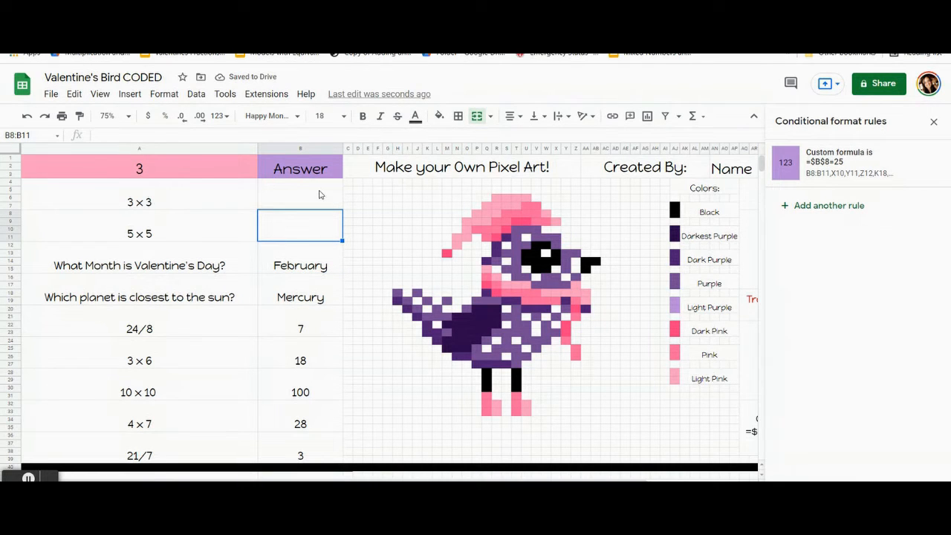
Step: Start a conditional formatting rule on the Valentine's month answer, range B12:B15, with the custom dark pink fill
{"action": "left_click", "coordinate": [315, 269]}
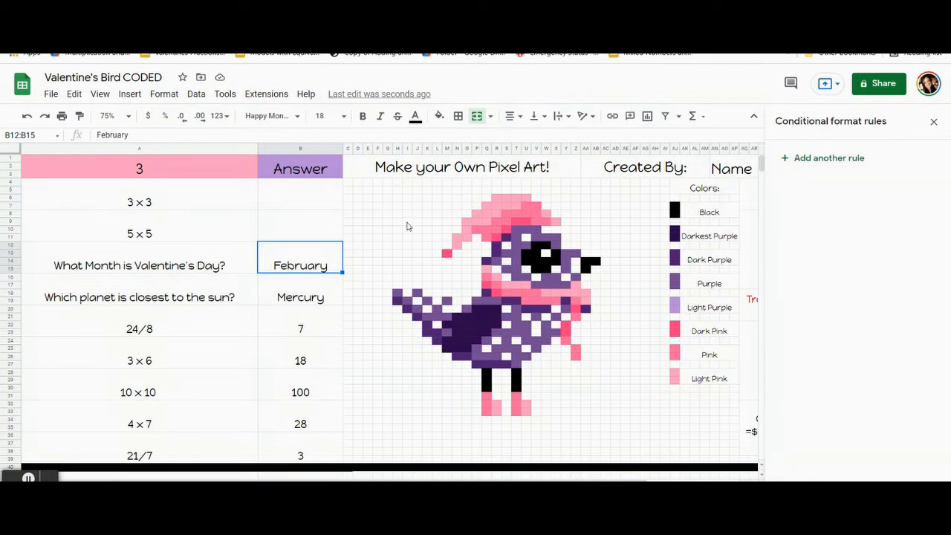
{"action": "left_click", "coordinate": [829, 160]}
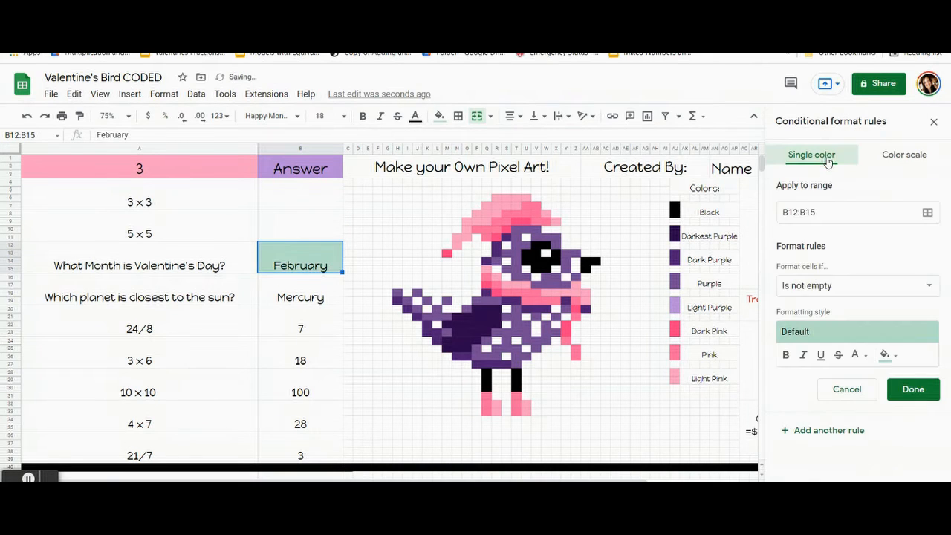
{"action": "left_click", "coordinate": [890, 355]}
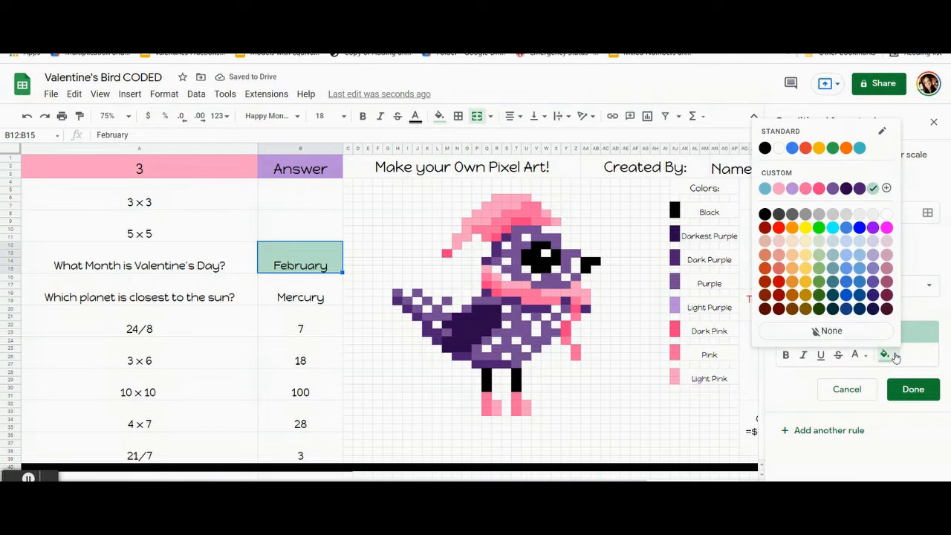
{"action": "left_click", "coordinate": [820, 192]}
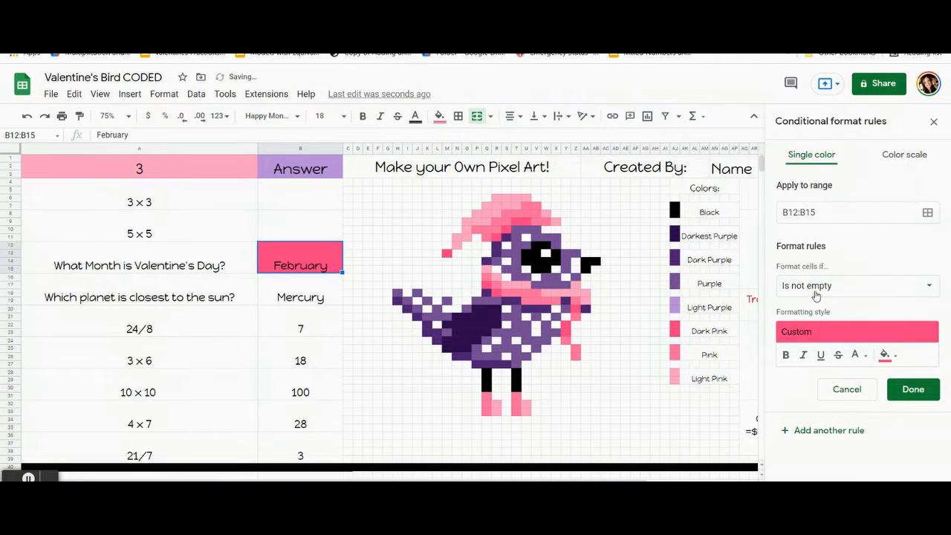
Step: Set the rule's condition to the custom formula =$b$12=February
{"action": "left_click", "coordinate": [816, 295]}
{"action": "scroll", "coordinate": [824, 371], "scroll_direction": "down", "scroll_amount": 5}
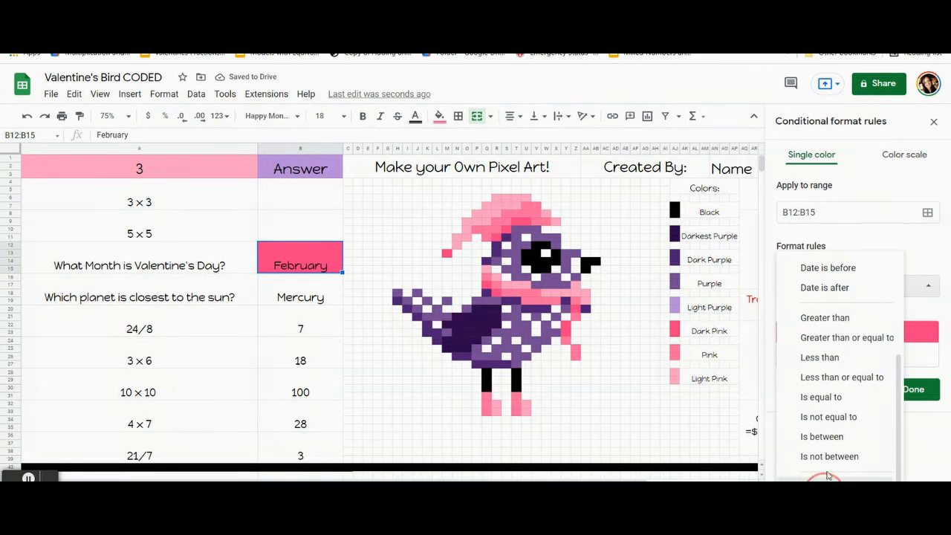
{"action": "left_click", "coordinate": [825, 475]}
{"action": "left_click", "coordinate": [819, 308]}
{"action": "type", "text": "=$"}
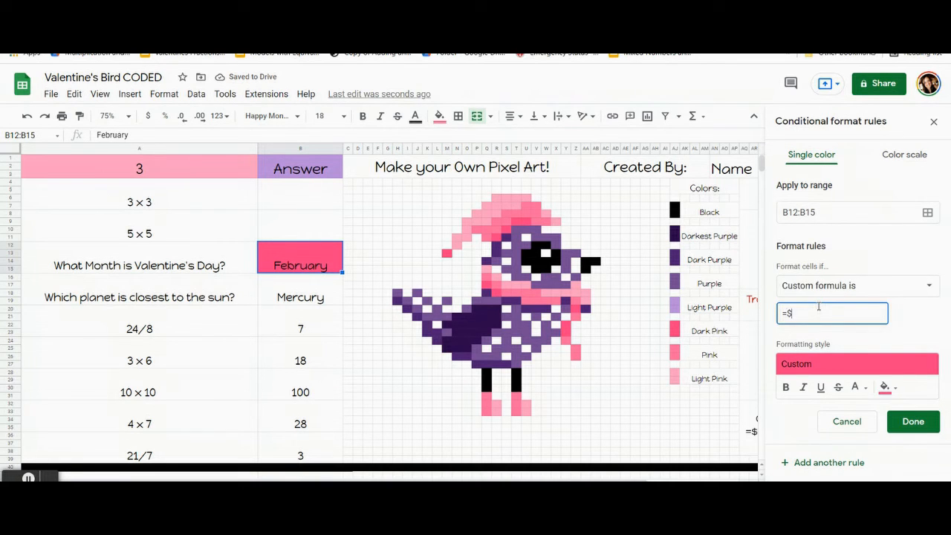
{"action": "type", "text": "b$12=February"}
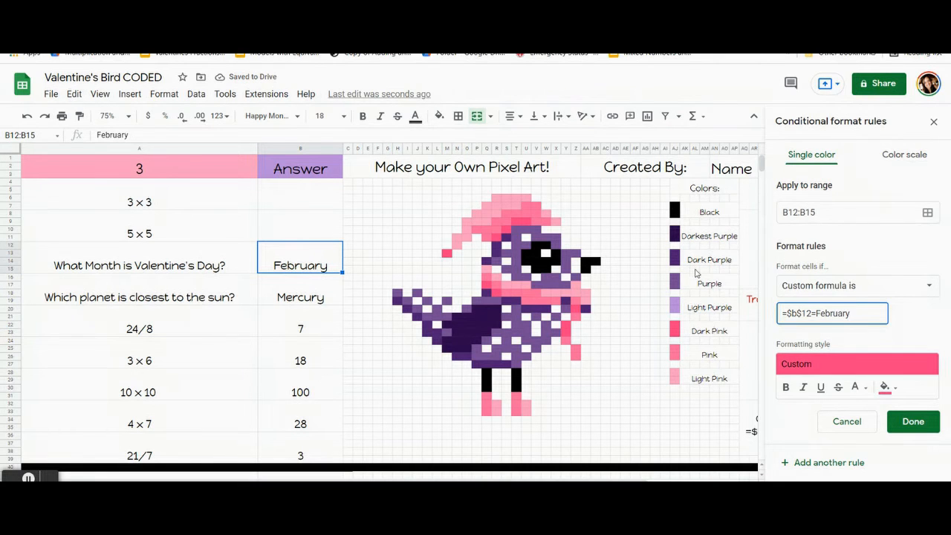
Step: Enclose the word February in quotation marks so the formula reads =$b$12="February"
{"action": "left_click_drag", "start_coordinate": [851, 314], "coordinate": [815, 313]}
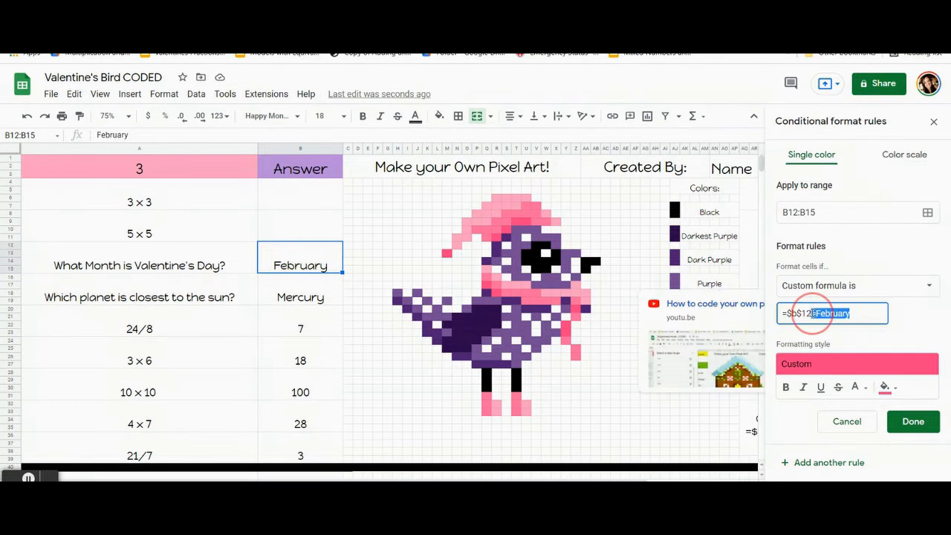
{"action": "left_click", "coordinate": [829, 315]}
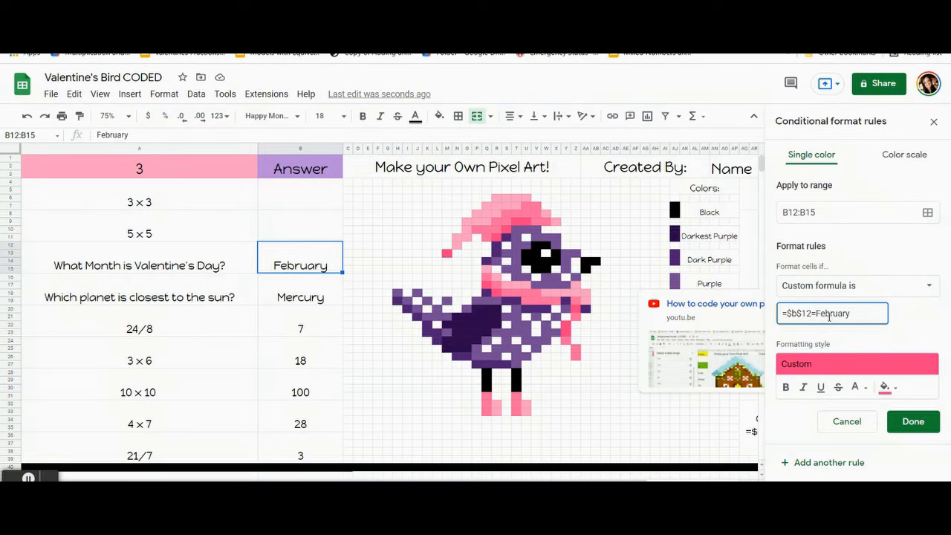
{"action": "type", "text": "\""}
{"action": "left_click", "coordinate": [862, 314]}
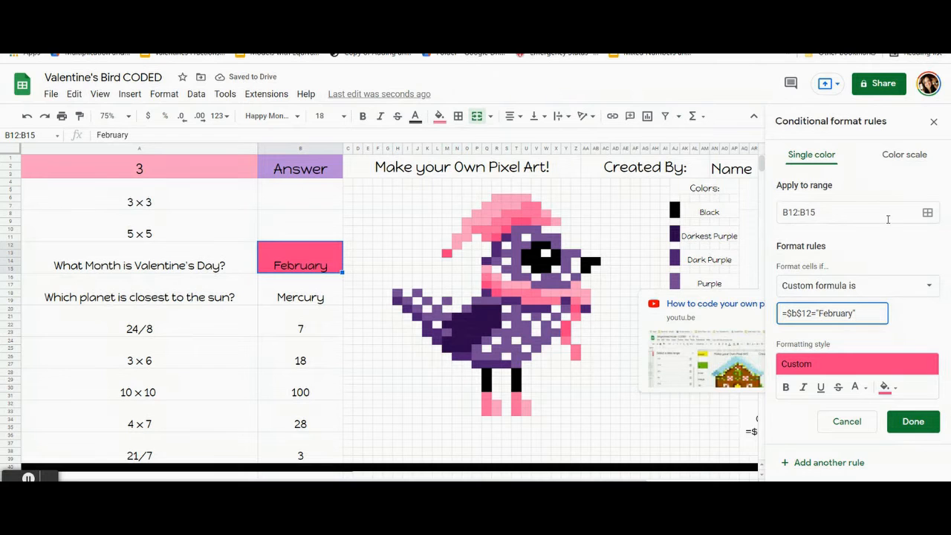
Step: Add the dark pink hat cells M13, R11, S10 and T9:U9 to the February rule's range
{"action": "left_click", "coordinate": [468, 257]}
{"action": "left_click_drag", "start_coordinate": [501, 237], "coordinate": [196, 154]}
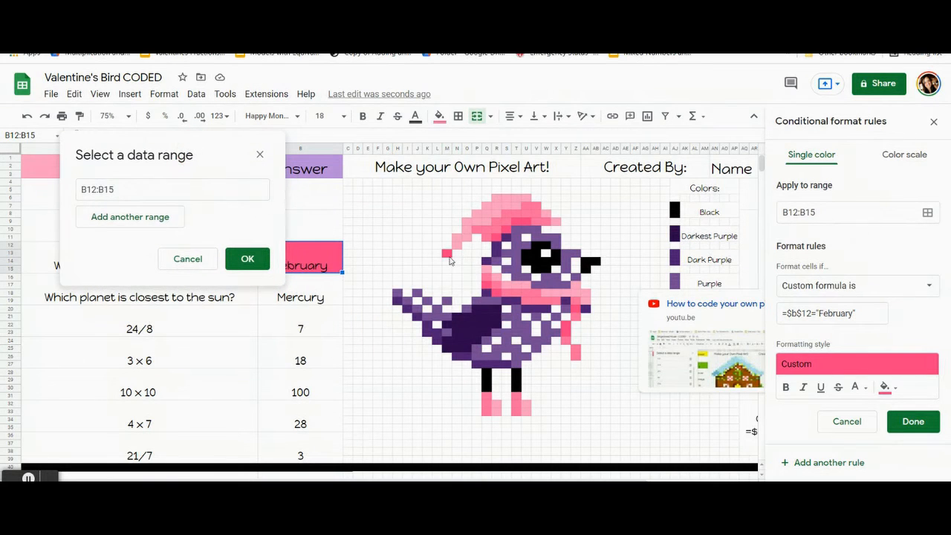
{"action": "left_click", "coordinate": [447, 254], "text": "ctrl"}
{"action": "left_click", "coordinate": [499, 242], "text": "ctrl"}
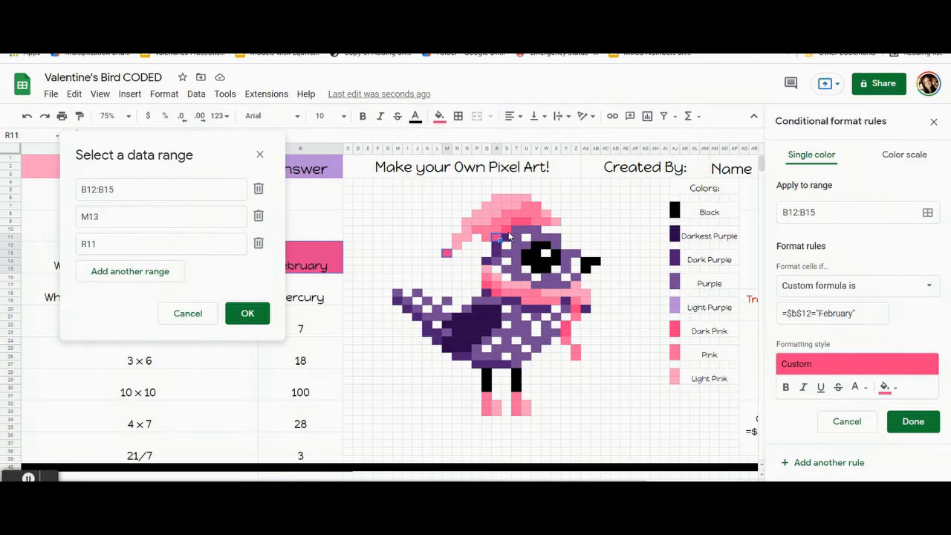
{"action": "left_click", "coordinate": [509, 231], "text": "ctrl"}
{"action": "left_click", "coordinate": [522, 224], "text": "ctrl"}
{"action": "key", "text": "shift+Left"}
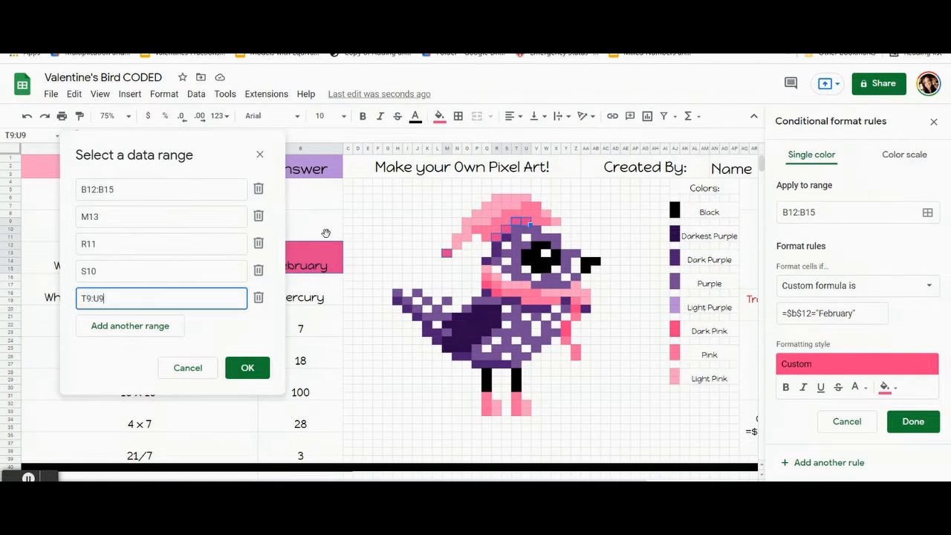
Step: Add the dark pink scarf cells Q17, R18, Z20 and Y22:Y23 to the February rule's range
{"action": "left_click", "coordinate": [493, 293], "text": "ctrl"}
{"action": "left_click", "coordinate": [498, 297], "text": "ctrl"}
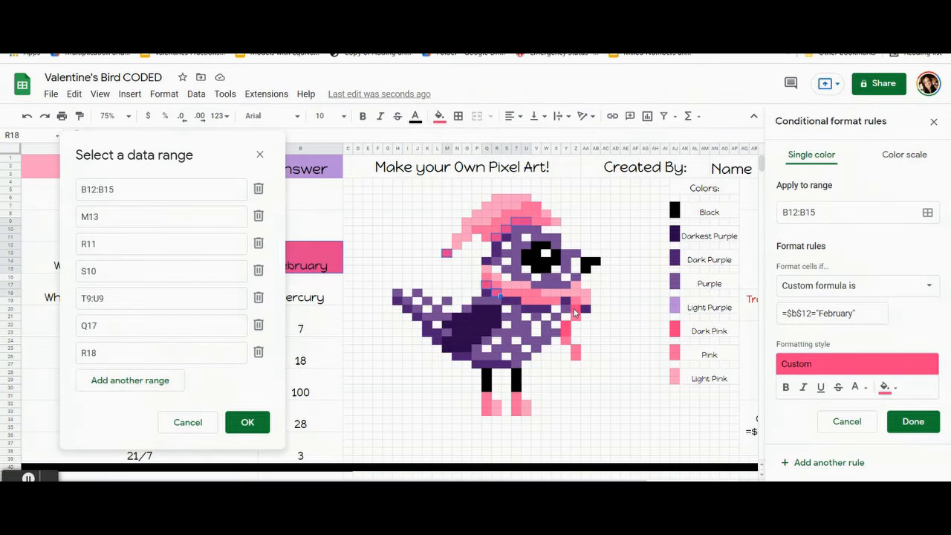
{"action": "left_click", "coordinate": [575, 313], "text": "ctrl"}
{"action": "left_click", "coordinate": [566, 327], "text": "ctrl"}
{"action": "key", "text": "shift+Down"}
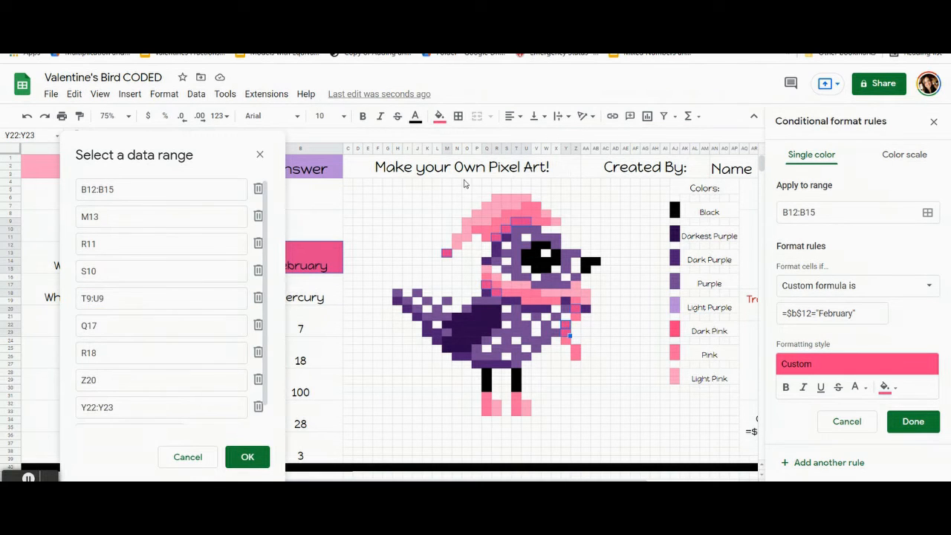
Step: Save the February rule with its extended range and reset the manual fill color of its selected cells
{"action": "left_click_drag", "start_coordinate": [181, 148], "coordinate": [144, 83]}
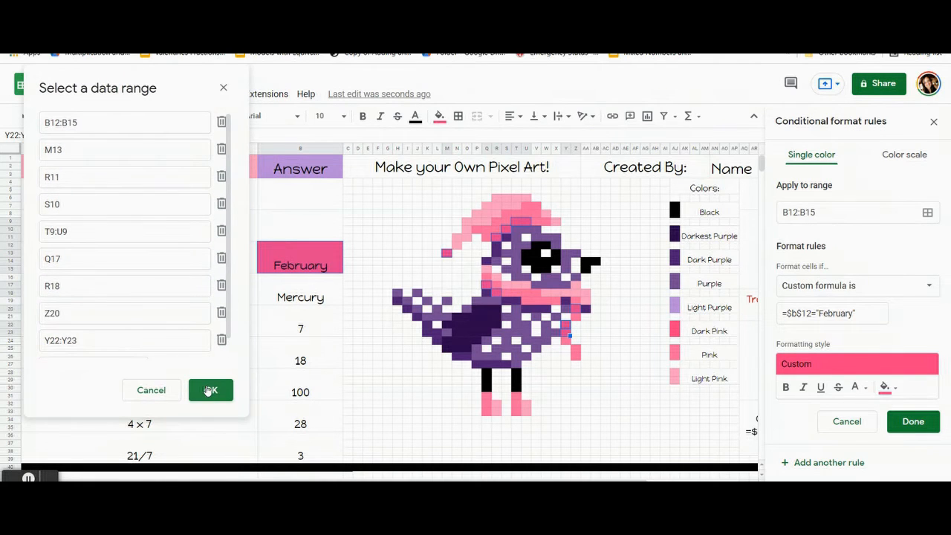
{"action": "left_click", "coordinate": [210, 391]}
{"action": "left_click", "coordinate": [914, 421]}
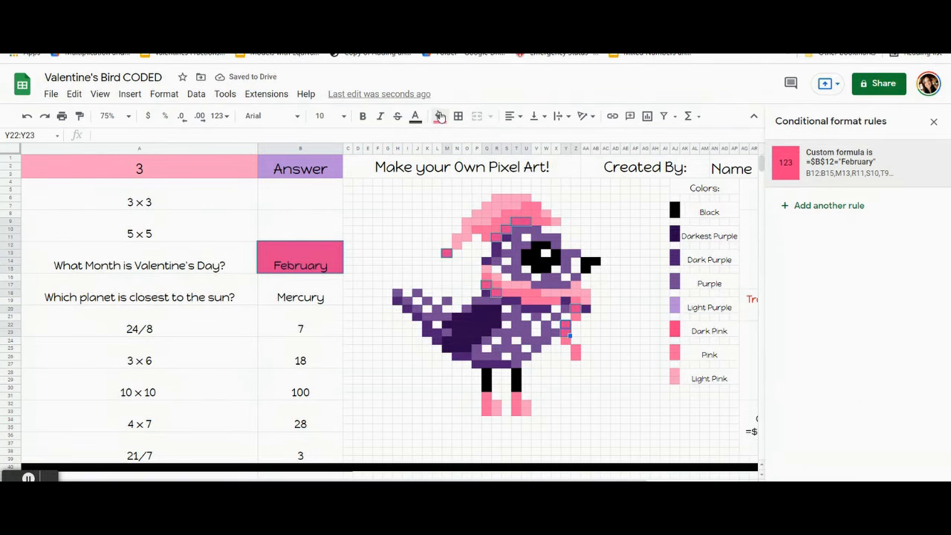
{"action": "left_click", "coordinate": [439, 117]}
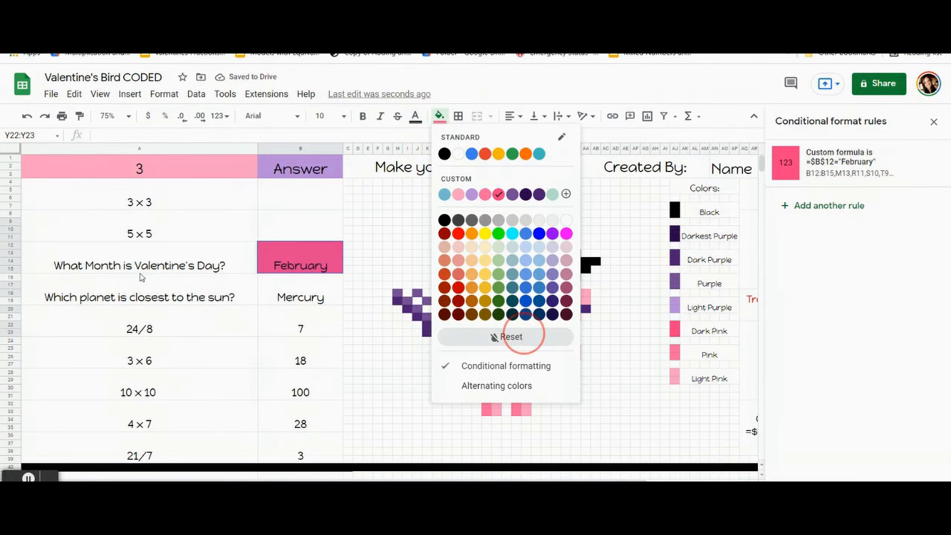
{"action": "left_click", "coordinate": [511, 336]}
{"action": "left_click", "coordinate": [166, 314]}
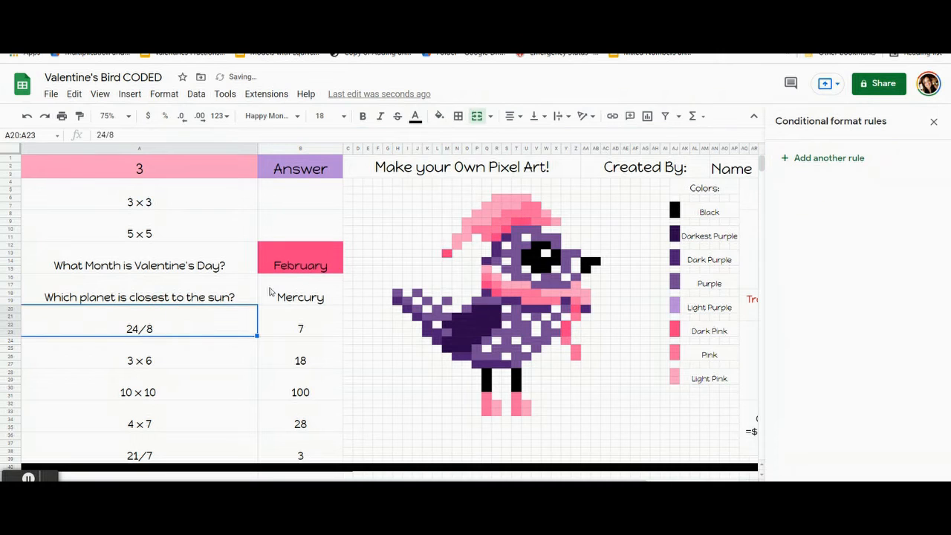
Step: Clear the answer to the Valentine's Day month question
{"action": "left_click", "coordinate": [298, 261]}
{"action": "key", "text": "Delete"}
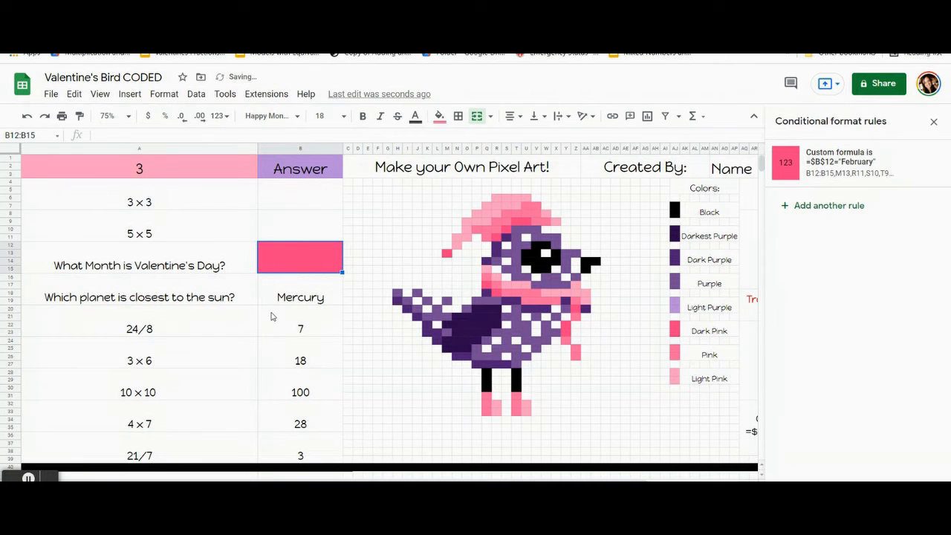
{"action": "left_click", "coordinate": [272, 313]}
Step: Test the February rule by entering february as the Valentine's Day answer, and clear the answer again
{"action": "left_click", "coordinate": [298, 255]}
{"action": "type", "text": "february"}
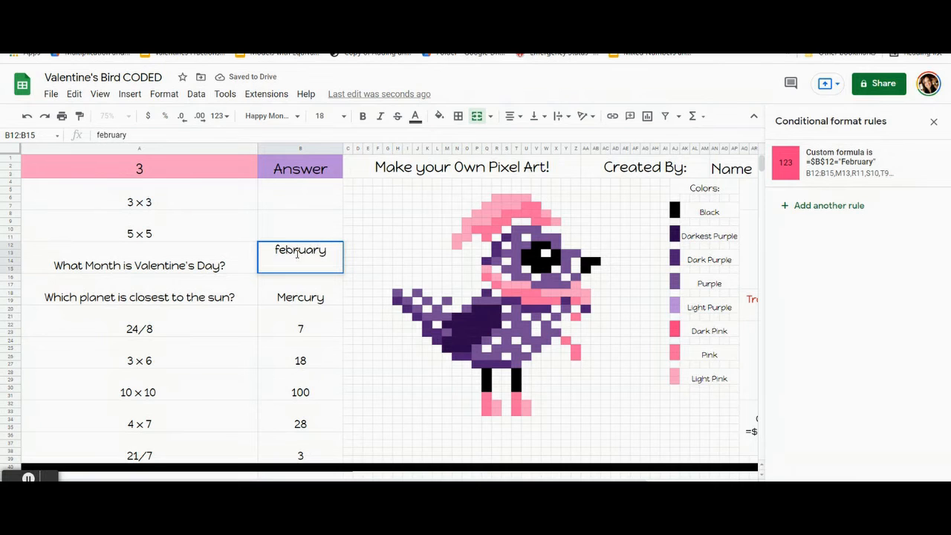
{"action": "key", "text": "Return"}
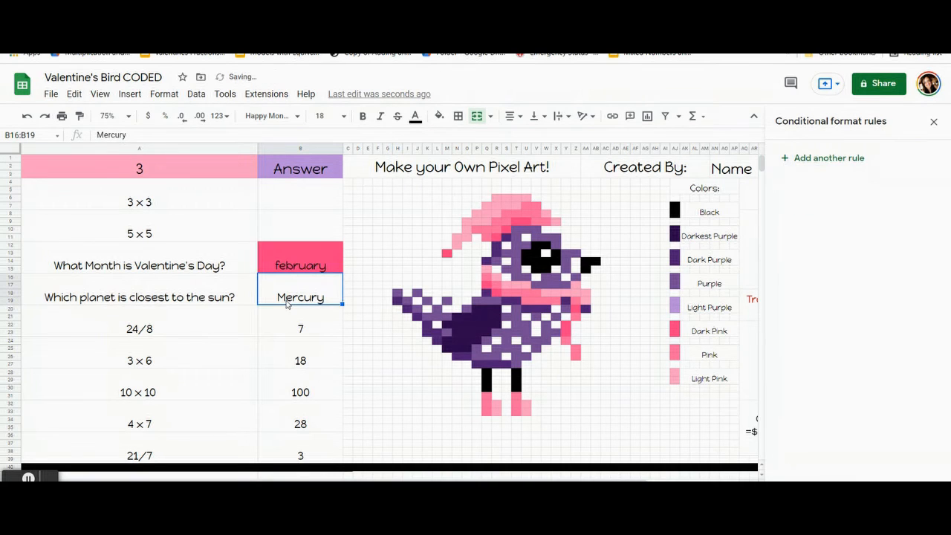
{"action": "left_click", "coordinate": [296, 263]}
{"action": "key", "text": "Delete"}
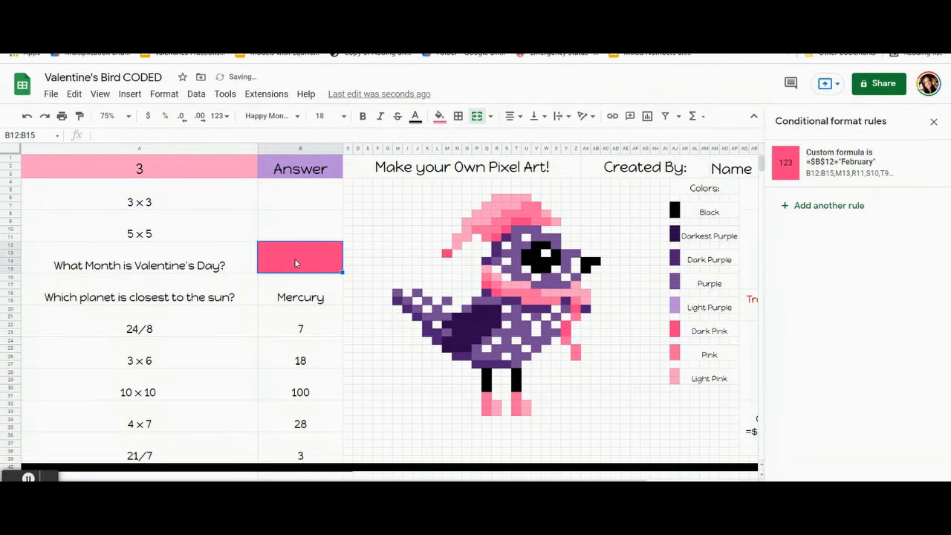
Step: Add a conditional formatting rule to the Mercury answer cell B16:B19 with black fill and light pink text
{"action": "left_click", "coordinate": [310, 293]}
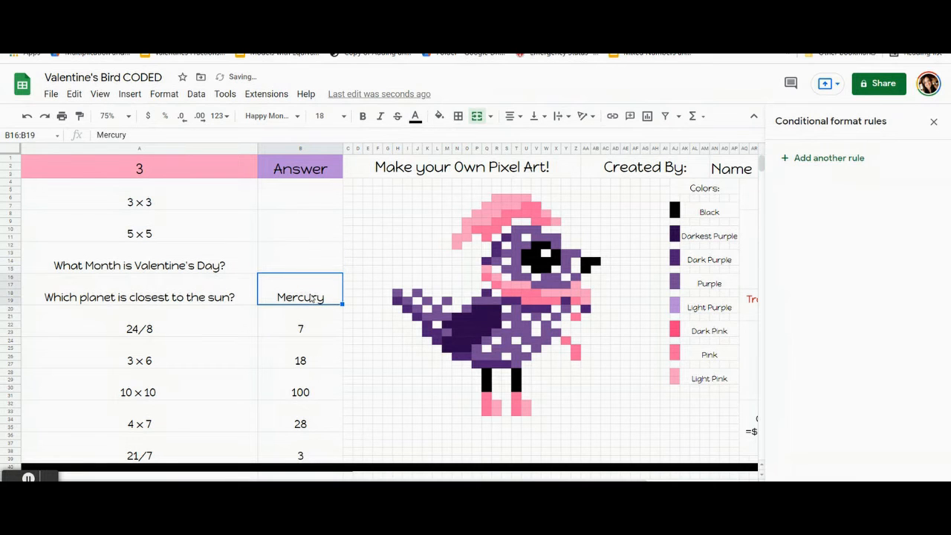
{"action": "left_click", "coordinate": [826, 160]}
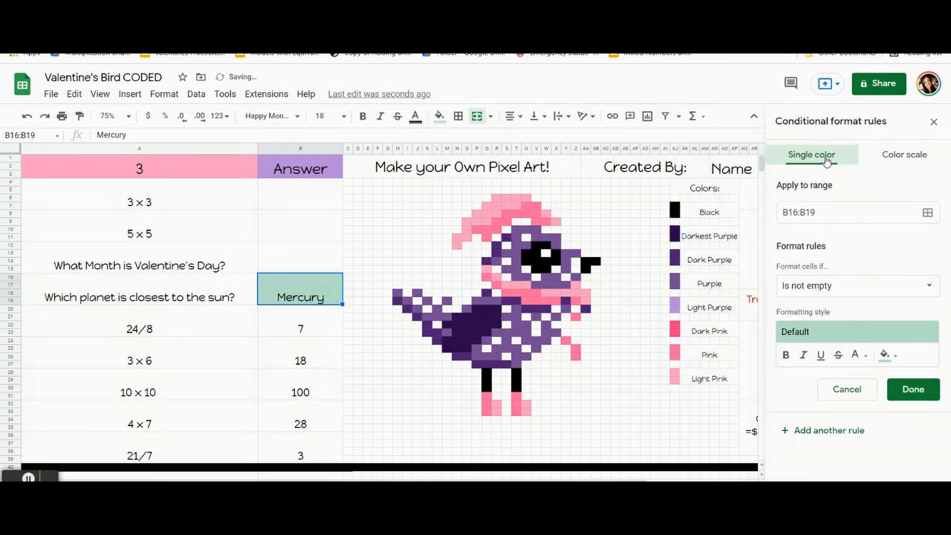
{"action": "left_click", "coordinate": [888, 355]}
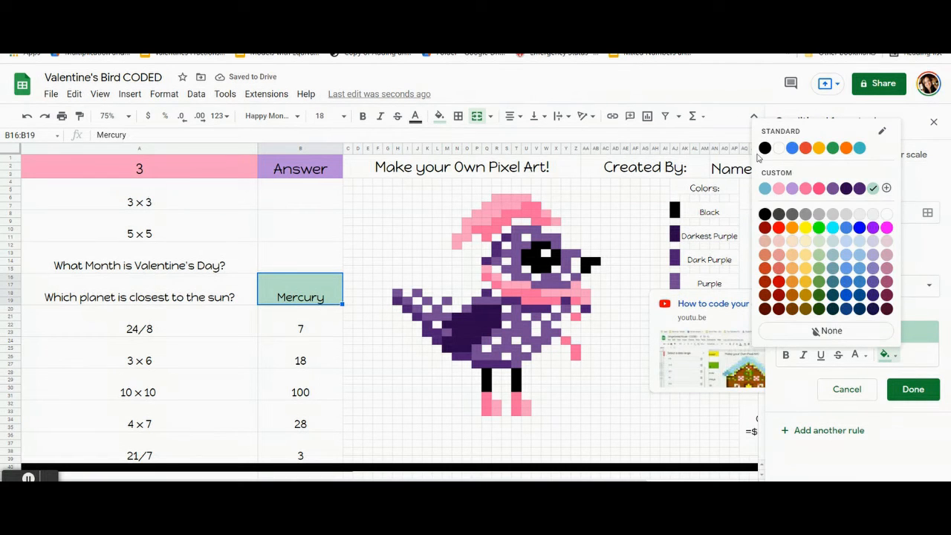
{"action": "left_click", "coordinate": [765, 214]}
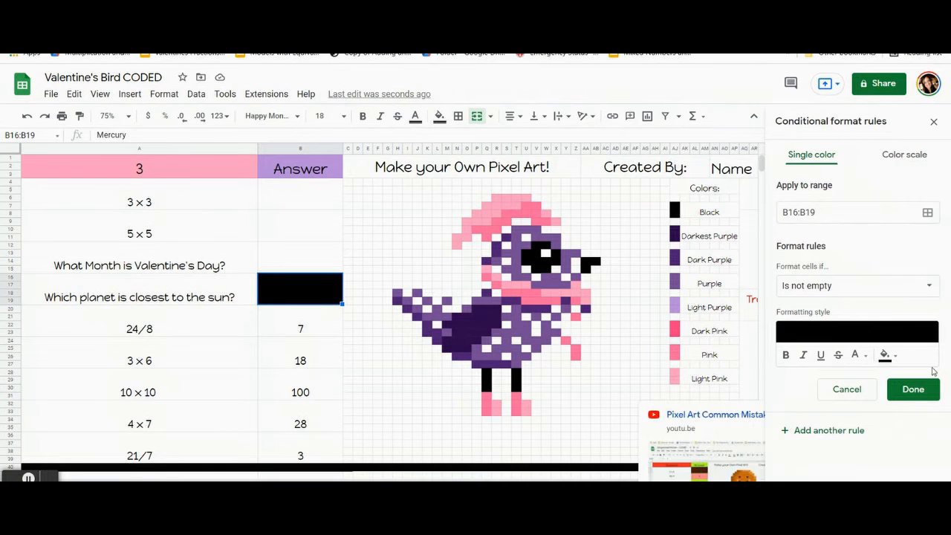
{"action": "left_click", "coordinate": [862, 356]}
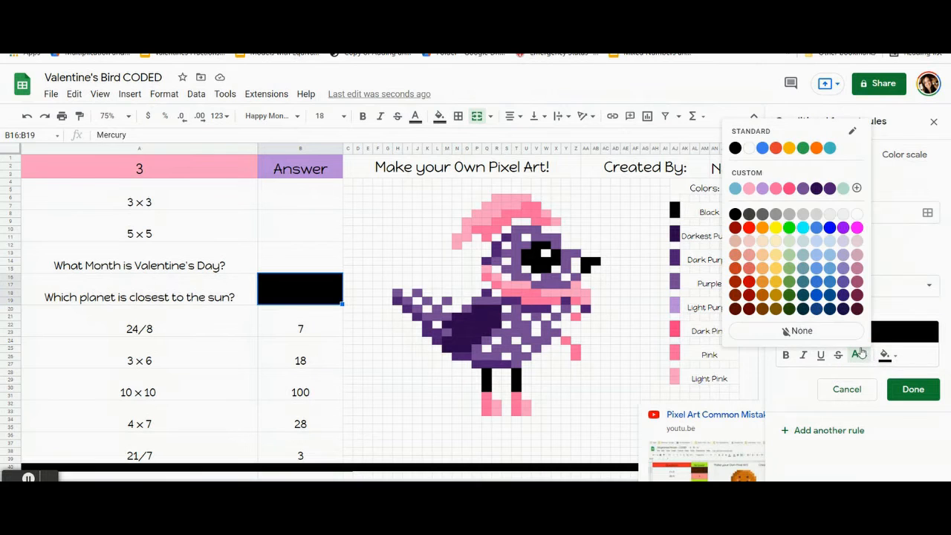
{"action": "left_click", "coordinate": [749, 188]}
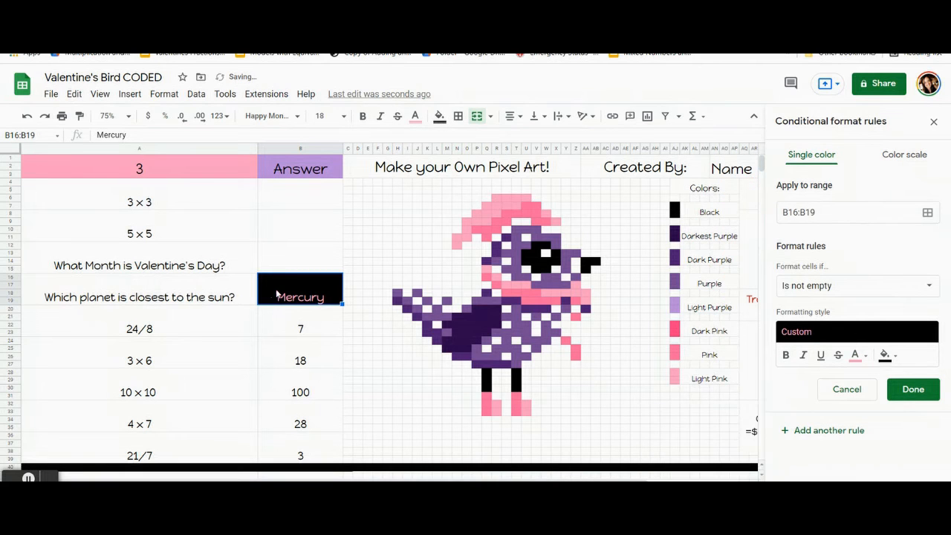
Step: Set the Mercury rule's condition to the custom formula =$b$16="Mercury"
{"action": "left_click", "coordinate": [873, 291]}
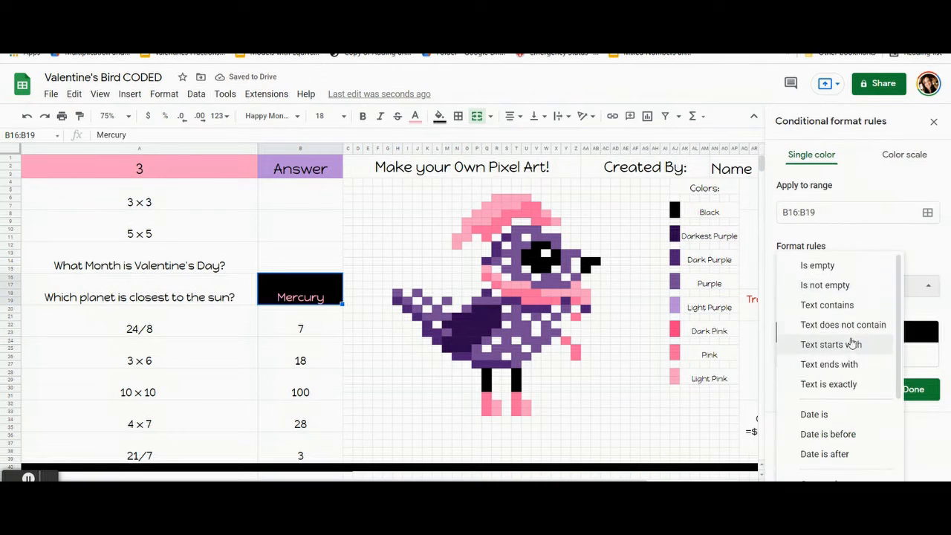
{"action": "scroll", "coordinate": [847, 431], "scroll_direction": "down", "scroll_amount": 3}
{"action": "left_click", "coordinate": [829, 486]}
{"action": "left_click", "coordinate": [848, 313]}
{"action": "type", "text": "="}
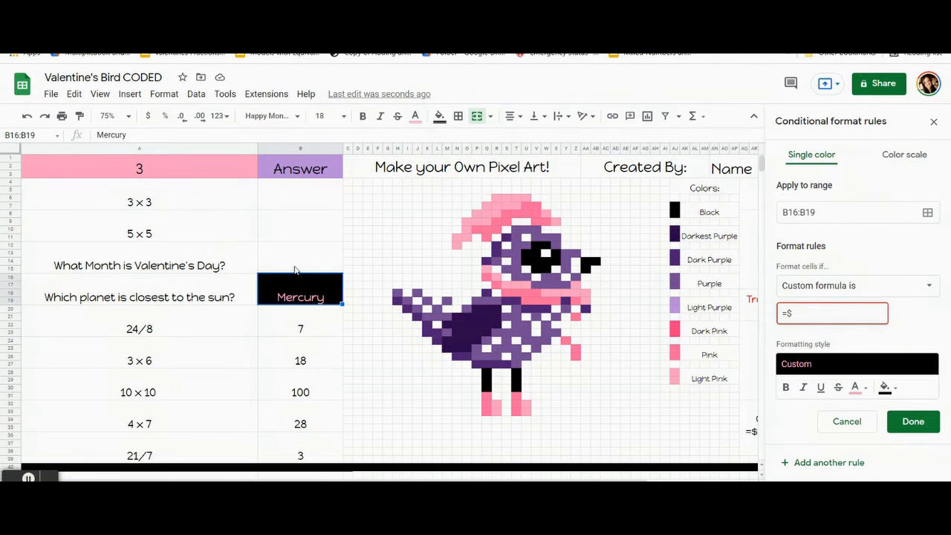
{"action": "type", "text": "$b$16=\"Mercury"}
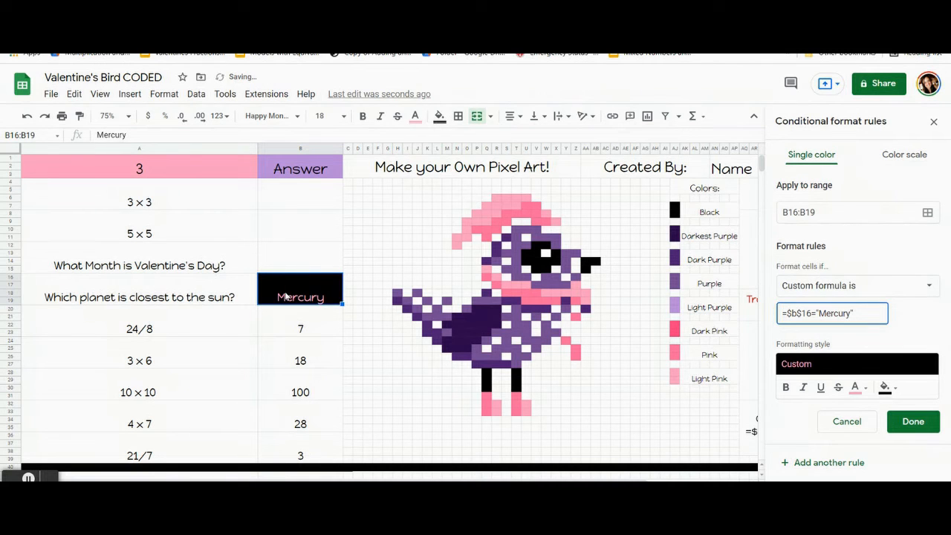
Step: Add the black eye cells U13:V14, V12:W12, X13:X14 and W14:W15 to the Mercury rule's range
{"action": "left_click", "coordinate": [927, 213]}
{"action": "left_click_drag", "start_coordinate": [516, 228], "coordinate": [156, 127]}
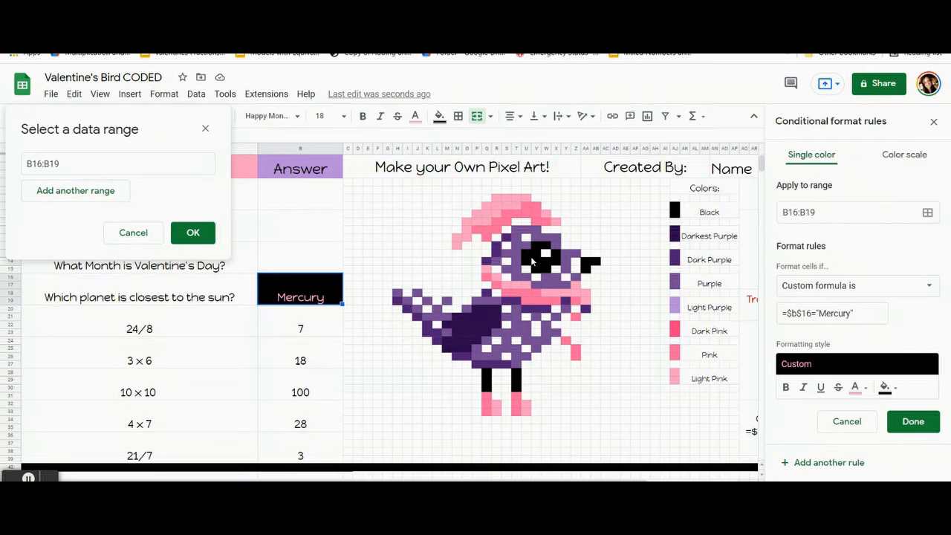
{"action": "left_click_drag", "start_coordinate": [536, 266], "coordinate": [537, 245]}
{"action": "left_click", "coordinate": [557, 254]}
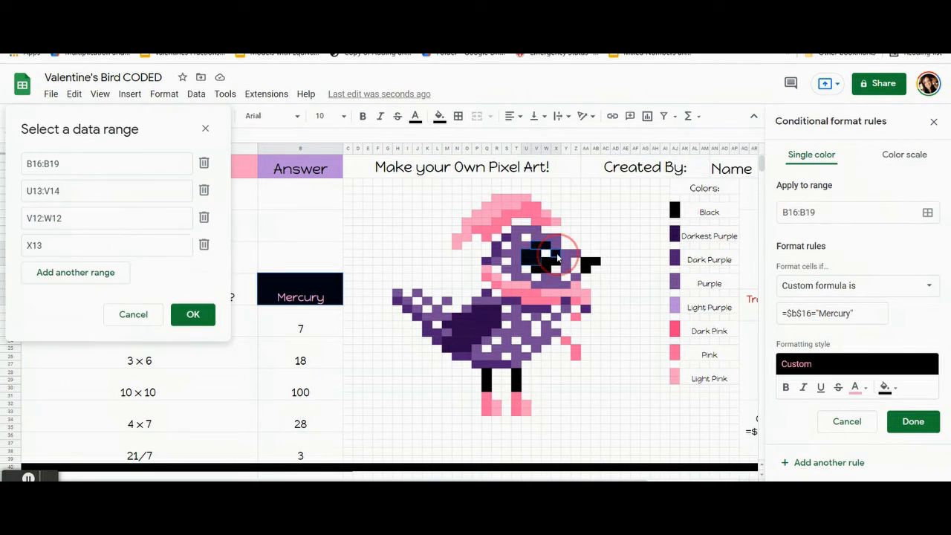
{"action": "left_click_drag", "start_coordinate": [547, 264], "coordinate": [545, 274]}
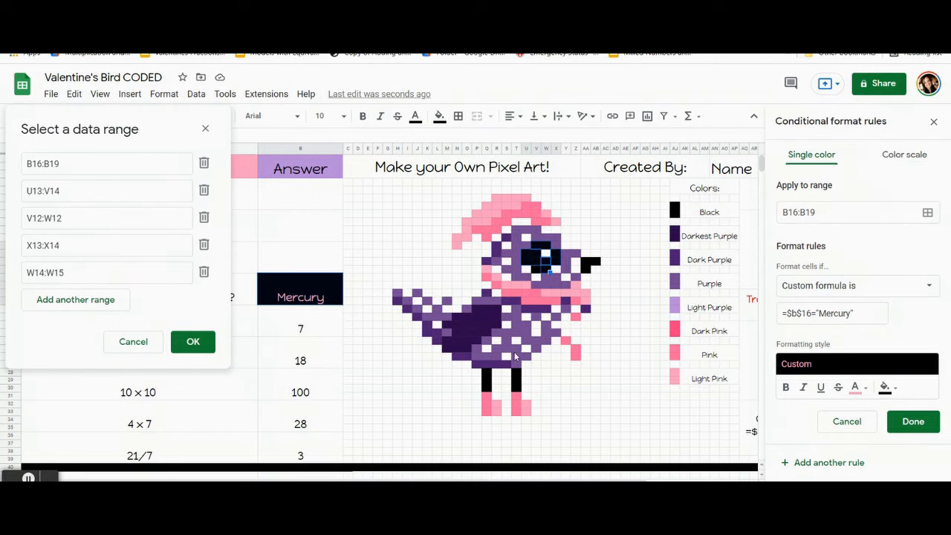
Step: Add eye cell V15, leg cells Q28:Q30 and T28:T30, and beak cells AA14:AA15 and AB14 to the Mercury rule's range
{"action": "left_click_drag", "start_coordinate": [486, 371], "coordinate": [516, 388]}
{"action": "left_click_drag", "start_coordinate": [586, 267], "coordinate": [586, 261]}
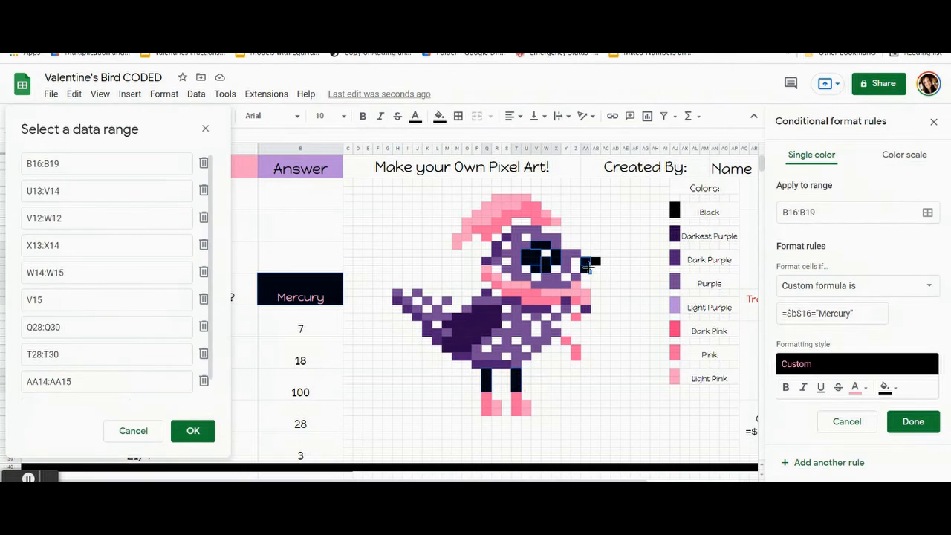
{"action": "left_click", "coordinate": [595, 262]}
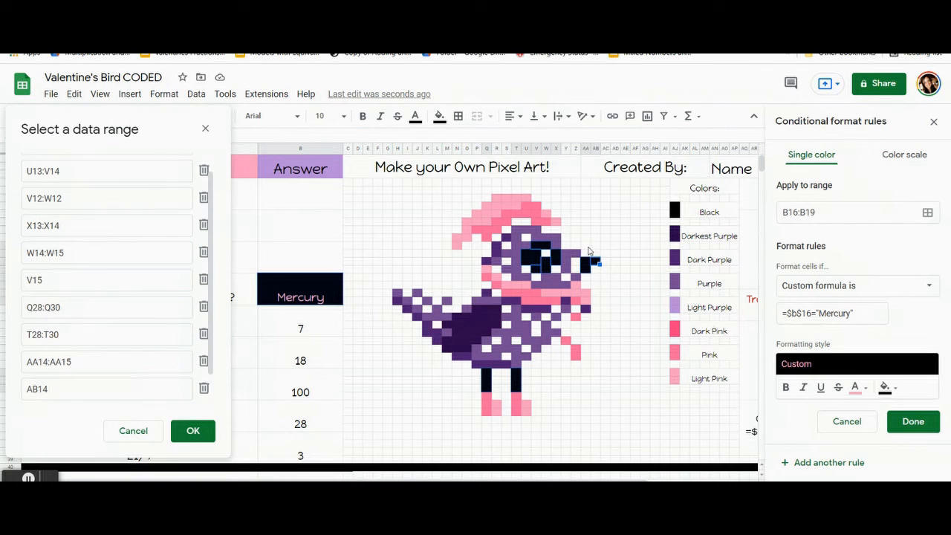
Step: Save the Mercury rule and reset the manual fill color of its selected eye, leg and beak cells
{"action": "left_click", "coordinate": [195, 431]}
{"action": "left_click", "coordinate": [901, 422]}
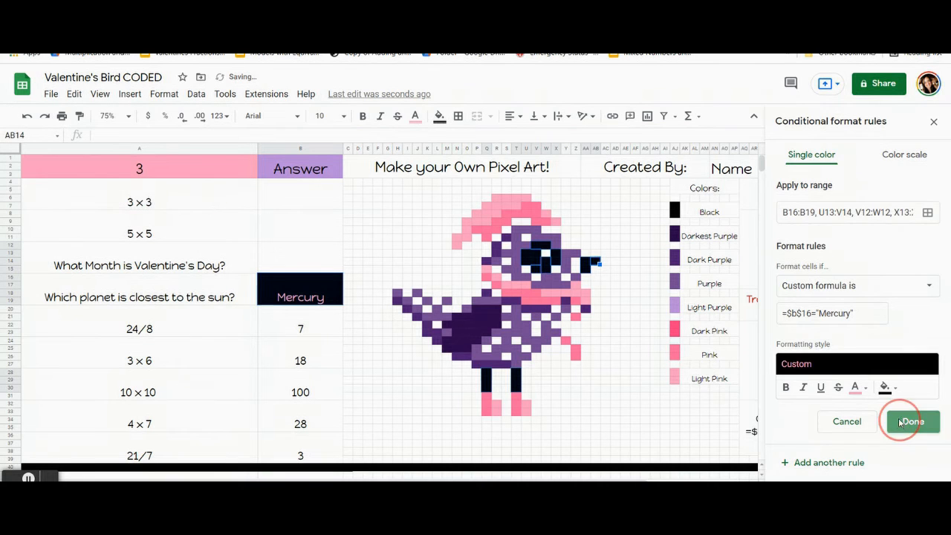
{"action": "left_click", "coordinate": [439, 116]}
{"action": "left_click", "coordinate": [518, 338]}
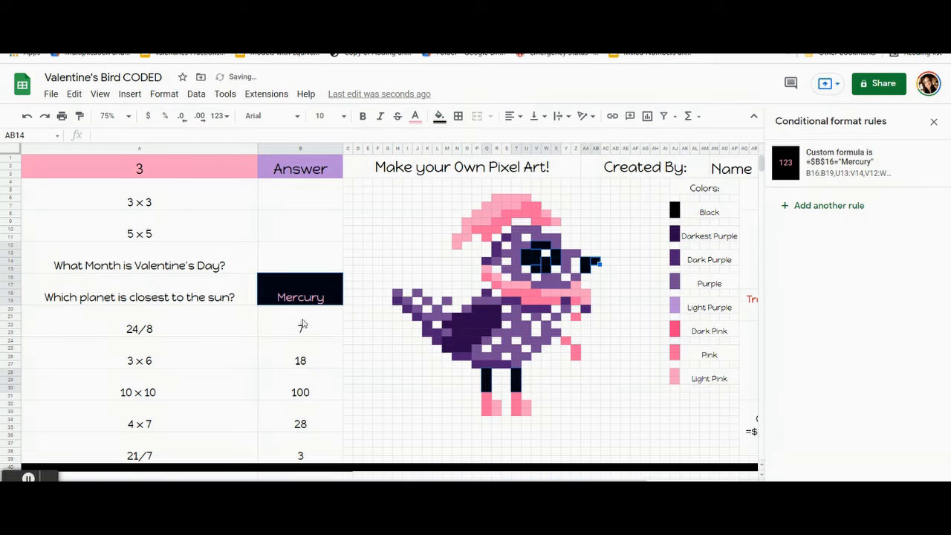
{"action": "left_click", "coordinate": [287, 337]}
Step: Clear the answer to the question about the planet closest to the sun
{"action": "left_click", "coordinate": [302, 284]}
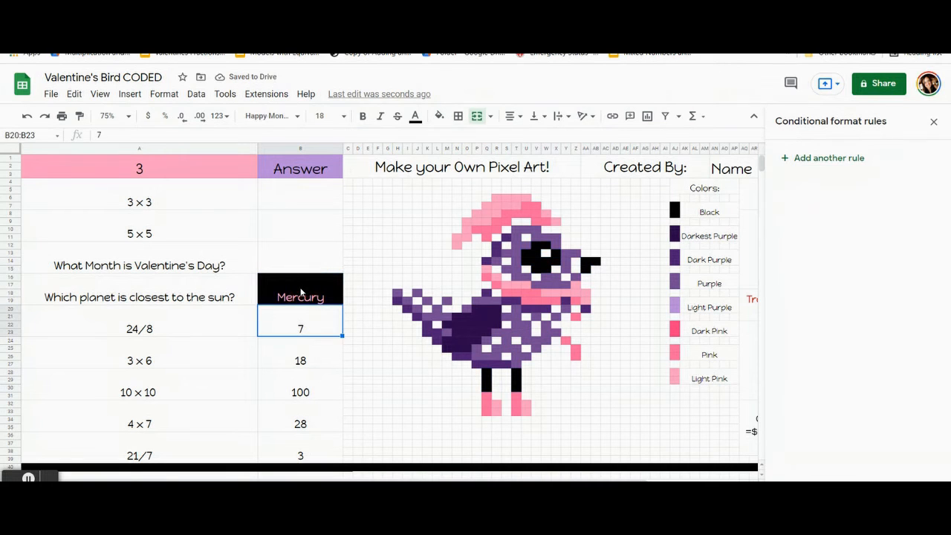
{"action": "key", "text": "Delete"}
{"action": "left_click", "coordinate": [297, 200]}
Step: Test the Mercury rule by entering mercury as the planet answer, and clear the answer again
{"action": "left_click", "coordinate": [297, 282]}
{"action": "type", "text": "mercury"}
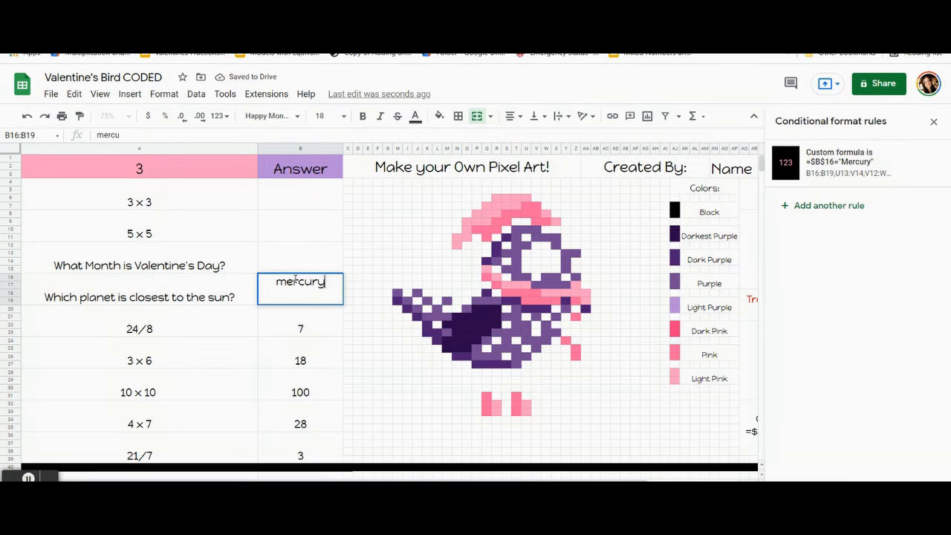
{"action": "key", "text": "Return"}
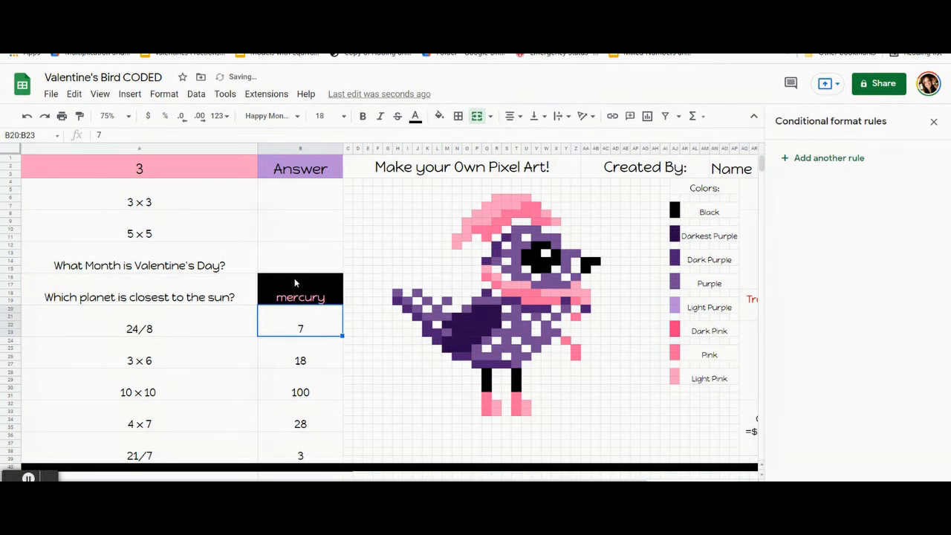
{"action": "left_click", "coordinate": [294, 282]}
{"action": "key", "text": "Delete"}
{"action": "key", "text": "Down"}
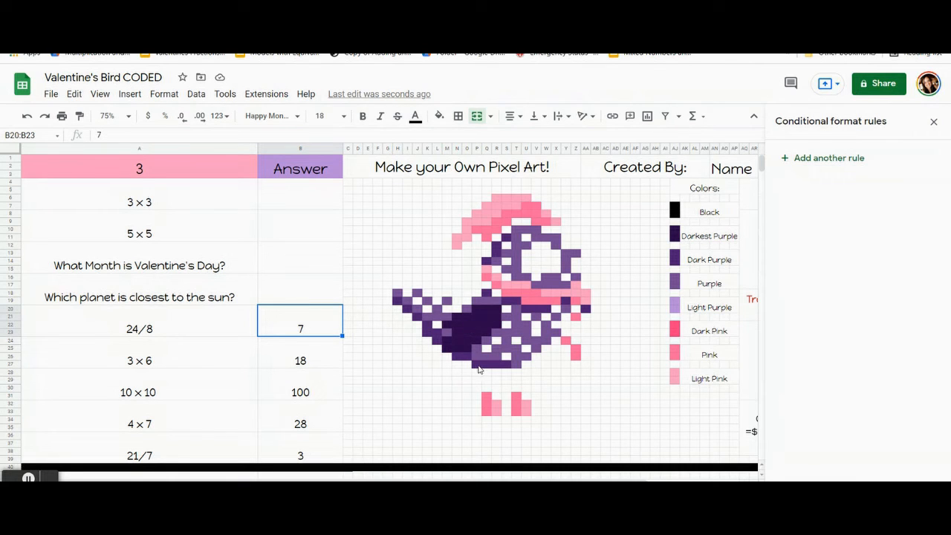
{"action": "left_click", "coordinate": [481, 363]}
{"action": "left_click", "coordinate": [477, 346]}
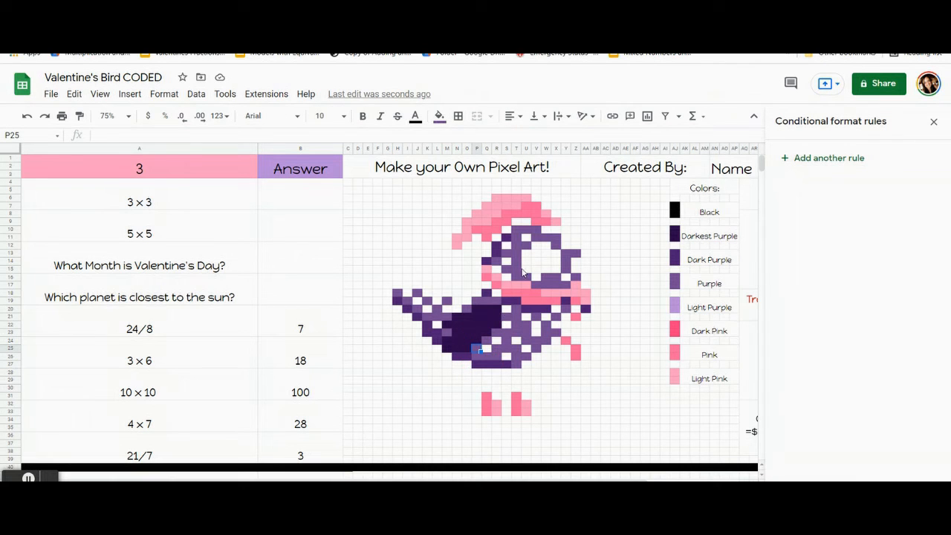
{"action": "left_click", "coordinate": [296, 329]}
{"action": "left_click", "coordinate": [299, 392]}
{"action": "left_click", "coordinate": [302, 423]}
{"action": "left_click", "coordinate": [303, 454]}
{"action": "left_click", "coordinate": [318, 325]}
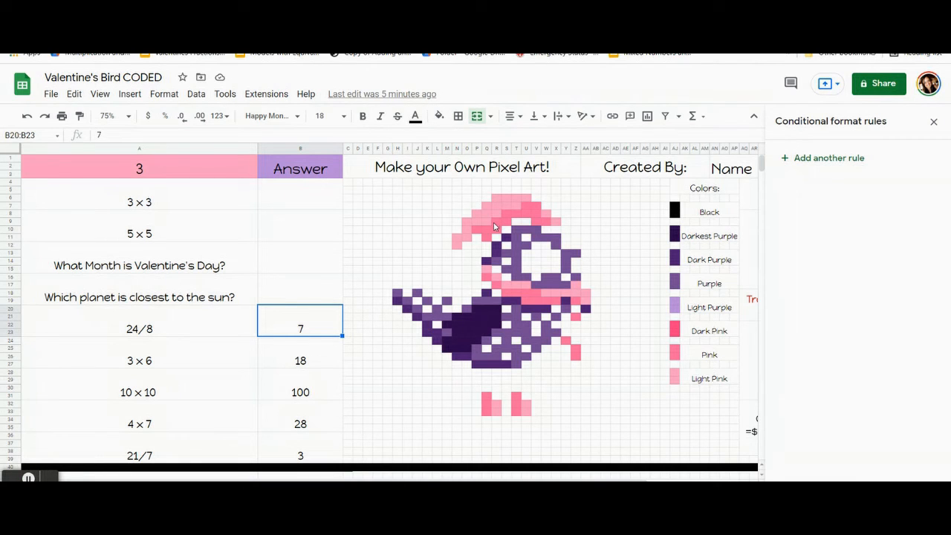
{"action": "left_click", "coordinate": [494, 190]}
{"action": "left_click", "coordinate": [441, 118]}
Step: Add a conditional formatting rule with light pink fill to the 24/8 answer cell B20:B23
{"action": "left_click", "coordinate": [310, 326]}
{"action": "left_click", "coordinate": [817, 157]}
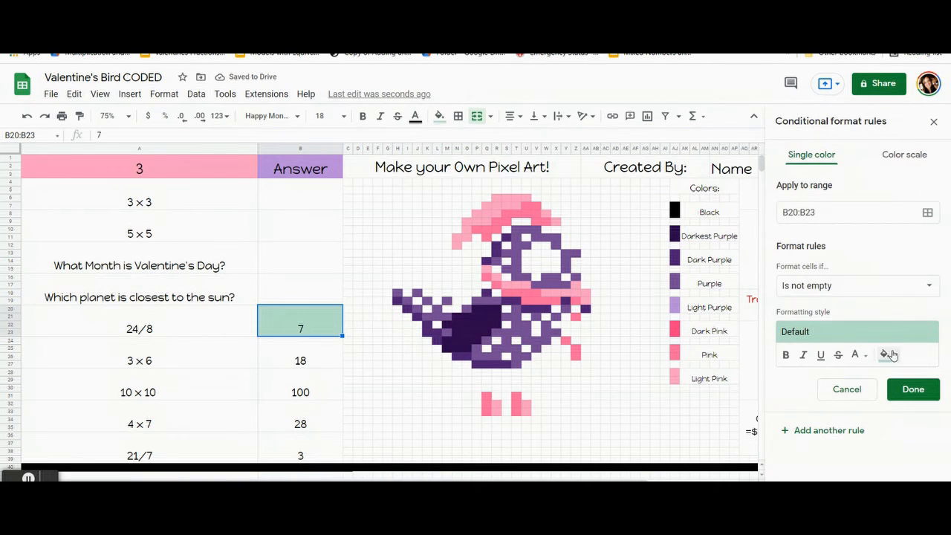
{"action": "left_click", "coordinate": [890, 355]}
{"action": "left_click", "coordinate": [780, 192]}
Step: Set the 24/8 rule's condition to the custom formula =$b$20=7
{"action": "left_click", "coordinate": [813, 289]}
{"action": "scroll", "coordinate": [812, 299], "scroll_direction": "down", "scroll_amount": 3}
{"action": "left_click", "coordinate": [818, 478]}
{"action": "left_click", "coordinate": [817, 312]}
{"action": "type", "text": "="}
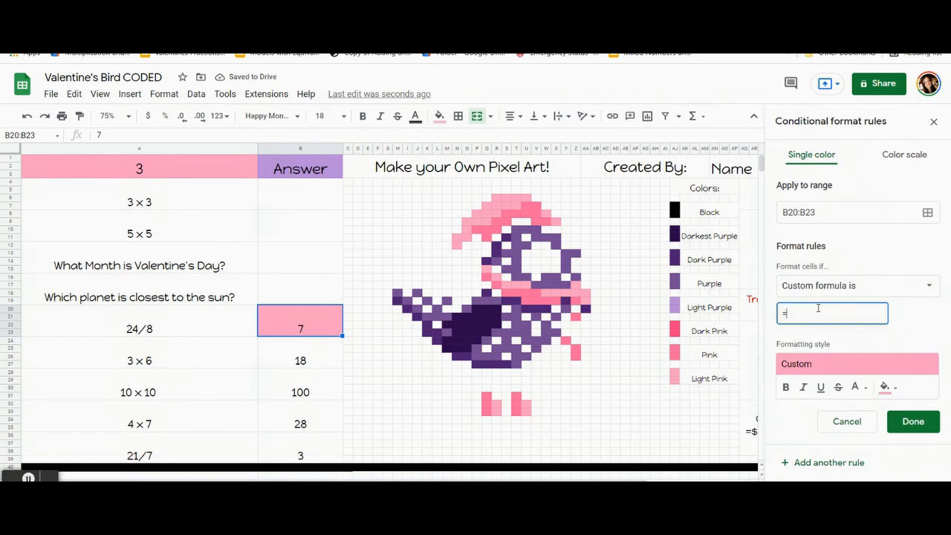
{"action": "type", "text": "$b$20=7"}
Step: Add the light pink hat cells R6:T7, U6, W8, X9, Q7:Q9, R8, P8, O9:P9, O10:O11 and N11:N12 to the rule's range
{"action": "left_click", "coordinate": [927, 212]}
{"action": "left_click_drag", "start_coordinate": [510, 227], "coordinate": [199, 138]}
{"action": "left_click_drag", "start_coordinate": [514, 198], "coordinate": [456, 241]}
{"action": "left_click", "coordinate": [529, 200], "text": "ctrl"}
{"action": "left_click", "coordinate": [546, 212], "text": "ctrl"}
{"action": "left_click", "coordinate": [555, 219], "text": "ctrl"}
{"action": "left_click", "coordinate": [495, 214], "text": "ctrl"}
{"action": "left_click", "coordinate": [476, 215], "text": "ctrl"}
Step: Add the light pink scarf cells, including Q15, R16, S17:U17 and W18:AA18, and the light pink foot cells to the rule's range
{"action": "left_click", "coordinate": [490, 273], "text": "ctrl"}
{"action": "left_click", "coordinate": [497, 281], "text": "ctrl"}
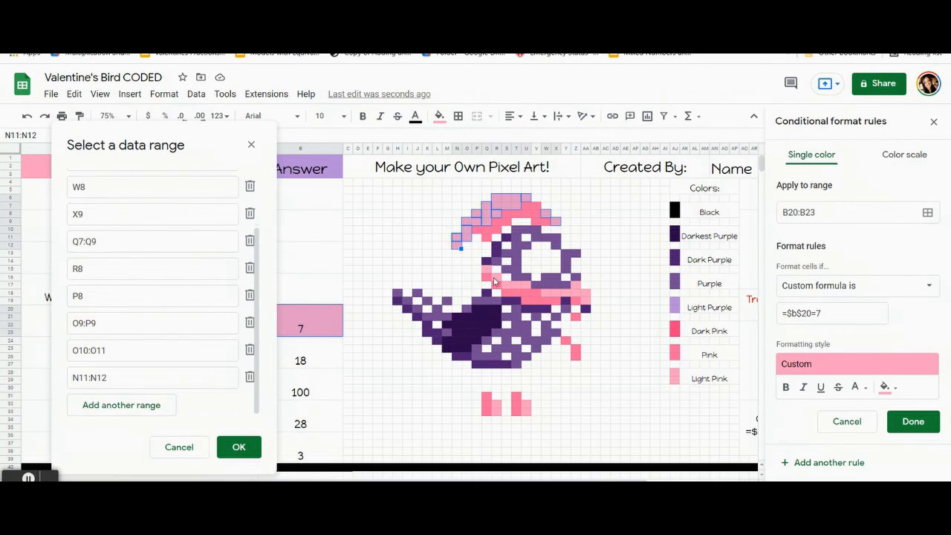
{"action": "left_click_drag", "start_coordinate": [526, 285], "coordinate": [587, 292]}
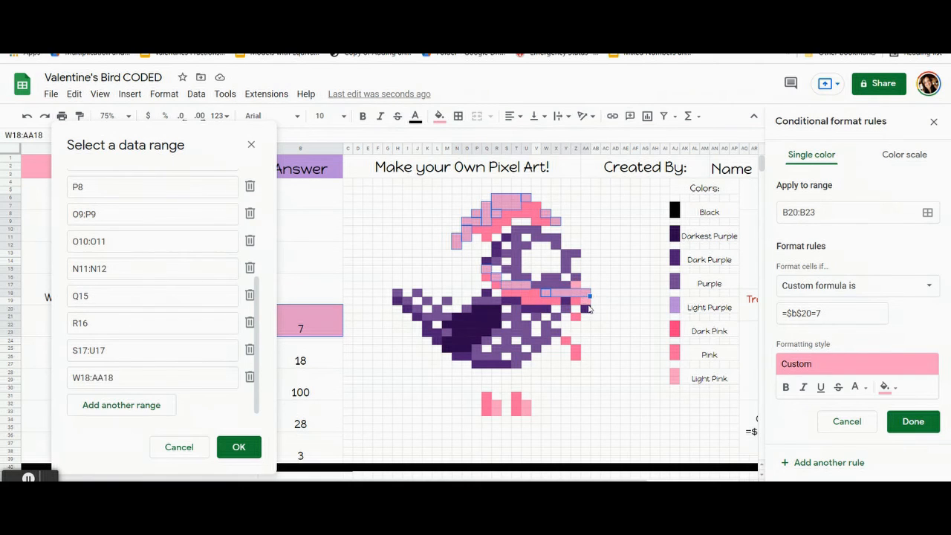
{"action": "left_click", "coordinate": [587, 300], "text": "ctrl"}
{"action": "left_click", "coordinate": [579, 286], "text": "ctrl"}
{"action": "left_click_drag", "start_coordinate": [525, 407], "coordinate": [496, 414]}
Step: Save the light pink 24/8 rule and reset the manual fill color of its selected cells
{"action": "left_click", "coordinate": [239, 447]}
{"action": "left_click", "coordinate": [911, 421]}
{"action": "left_click", "coordinate": [439, 116]}
Step: Clear the 24/8 answer and add a dark purple conditional format rule for the 3 × 6 answer cell B24:B27
{"action": "left_click", "coordinate": [300, 327]}
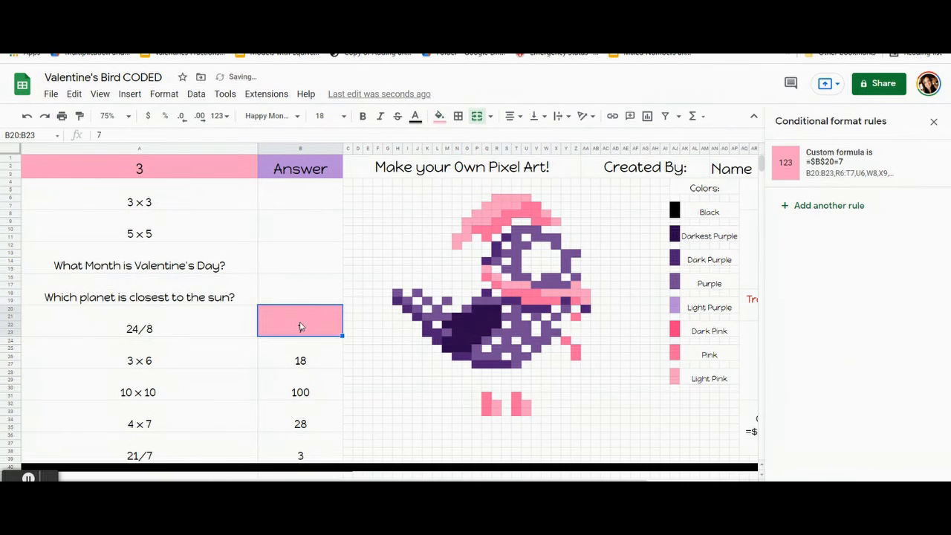
{"action": "left_click", "coordinate": [294, 342]}
{"action": "left_click", "coordinate": [484, 292]}
{"action": "left_click", "coordinate": [439, 116]}
{"action": "left_click", "coordinate": [325, 356]}
{"action": "left_click", "coordinate": [860, 158]}
{"action": "left_click", "coordinate": [889, 356]}
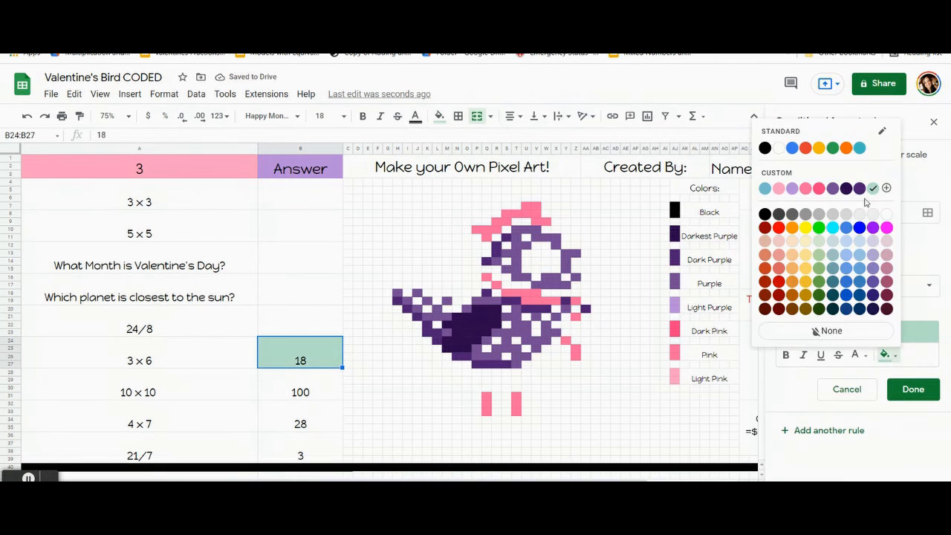
{"action": "left_click", "coordinate": [857, 191]}
Step: Set the 3 × 6 rule's condition to the custom formula =$b$24=18
{"action": "left_click", "coordinate": [875, 286]}
{"action": "scroll", "coordinate": [840, 394], "scroll_direction": "down", "scroll_amount": 4}
{"action": "left_click", "coordinate": [838, 476]}
{"action": "left_click", "coordinate": [840, 316]}
{"action": "type", "text": "=$"}
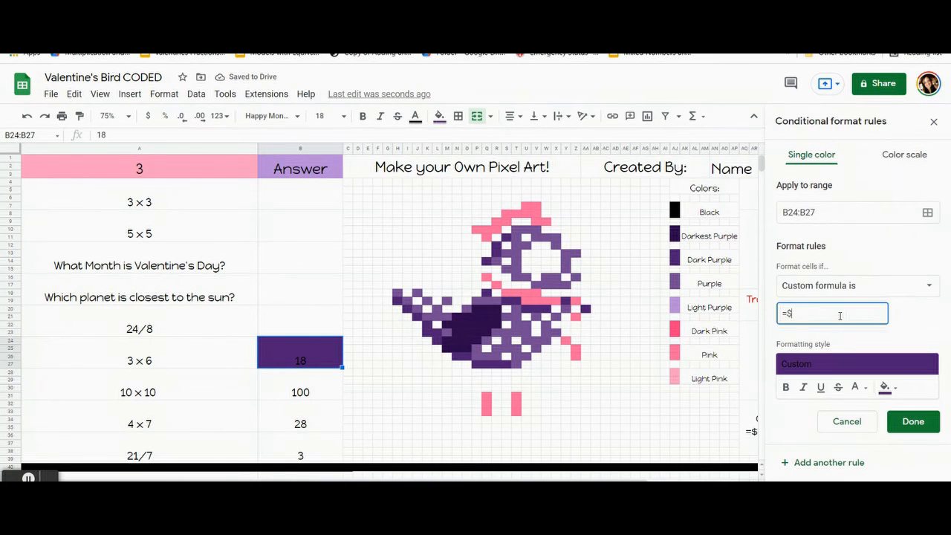
{"action": "type", "text": "b$24"}
Step: Add the dark purple head, neck and chest cells, including S11, R12:R13, Q14 and Q18, to the 3 × 6 rule's range
{"action": "left_click", "coordinate": [927, 213]}
{"action": "left_click_drag", "start_coordinate": [448, 216], "coordinate": [138, 110]}
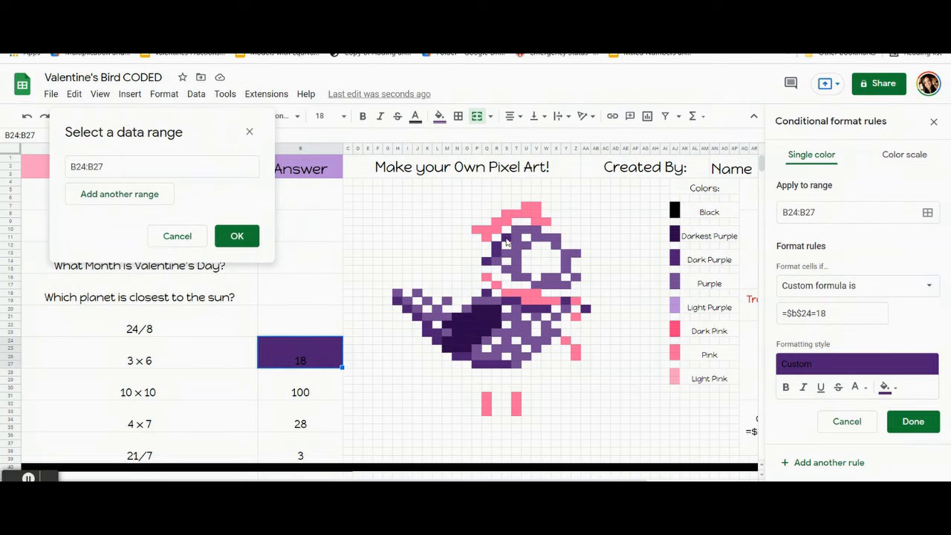
{"action": "left_click", "coordinate": [506, 238], "text": "ctrl"}
{"action": "left_click_drag", "start_coordinate": [496, 245], "coordinate": [496, 254]}
{"action": "left_click", "coordinate": [487, 262], "text": "ctrl"}
{"action": "left_click", "coordinate": [487, 293], "text": "ctrl"}
{"action": "left_click_drag", "start_coordinate": [506, 301], "coordinate": [548, 309]}
{"action": "left_click", "coordinate": [565, 300], "text": "ctrl"}
{"action": "left_click", "coordinate": [585, 309], "text": "ctrl"}
Step: Add the dark purple cells along the bird's underside and tail, ending with H19, to the 3 × 6 rule's range
{"action": "mouse_move", "coordinate": [477, 366]}
{"action": "left_mouse_down"}
{"action": "mouse_move", "coordinate": [506, 366]}
{"action": "mouse_move", "coordinate": [467, 358]}
{"action": "left_mouse_up"}
{"action": "left_click", "coordinate": [439, 343], "text": "ctrl"}
{"action": "left_click_drag", "start_coordinate": [429, 334], "coordinate": [438, 334]}
{"action": "left_click", "coordinate": [429, 326], "text": "ctrl"}
{"action": "left_click", "coordinate": [419, 317], "text": "ctrl"}
{"action": "left_click", "coordinate": [409, 309], "text": "ctrl"}
{"action": "left_click", "coordinate": [399, 301], "text": "ctrl"}
{"action": "left_click", "coordinate": [237, 434]}
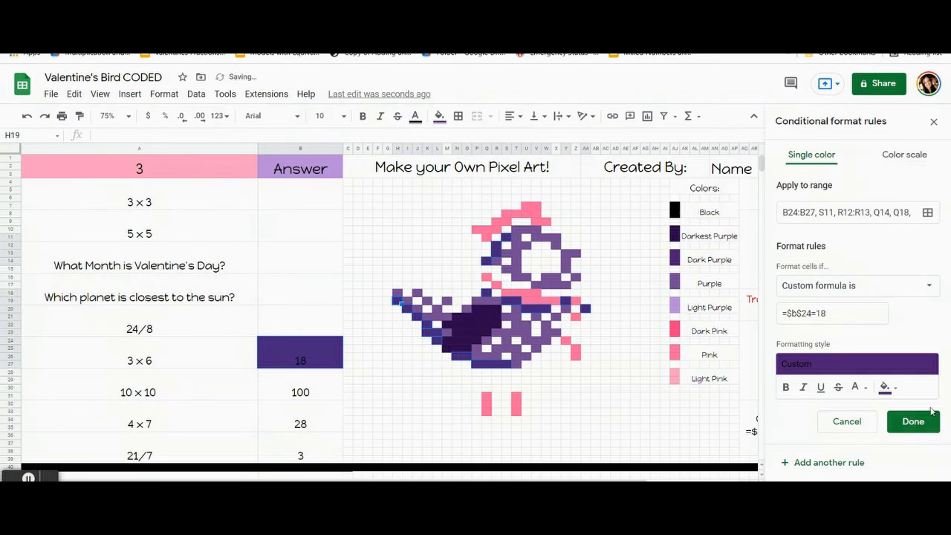
Step: Save the dark purple 3 × 6 rule and reset the manual fill color of its selected cells
{"action": "left_click", "coordinate": [932, 413]}
{"action": "left_click", "coordinate": [439, 116]}
{"action": "left_click", "coordinate": [496, 335]}
Step: Clear the 3 × 6 answer and add a pink conditional format rule for the 10 × 10 answer cell B28:B31
{"action": "left_click", "coordinate": [284, 359]}
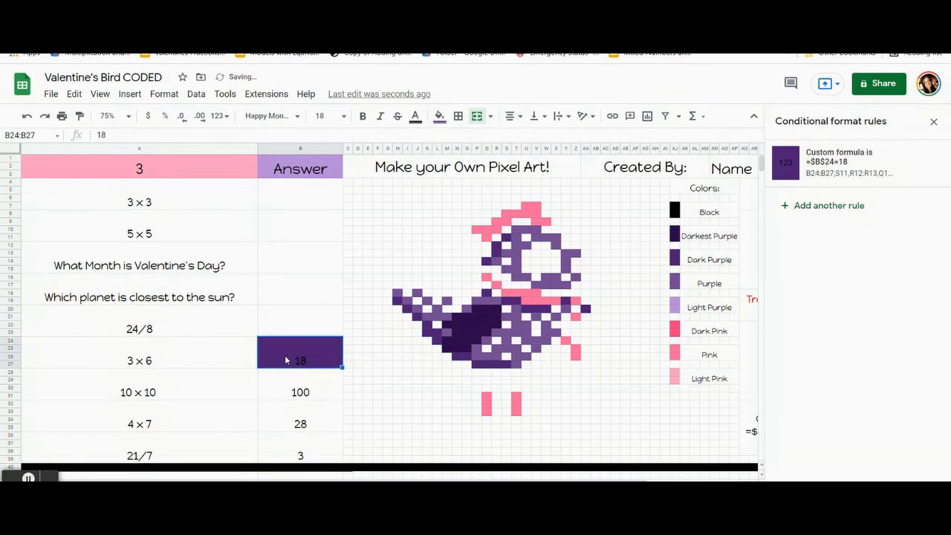
{"action": "key", "text": "Delete"}
{"action": "left_click", "coordinate": [290, 388]}
{"action": "left_click", "coordinate": [441, 117]}
{"action": "left_click", "coordinate": [306, 393]}
{"action": "left_click", "coordinate": [825, 158]}
Step: Set the 10 × 10 rule's condition to the custom formula =$b$28=100
{"action": "left_click", "coordinate": [834, 286]}
{"action": "scroll", "coordinate": [840, 407], "scroll_direction": "down", "scroll_amount": 2}
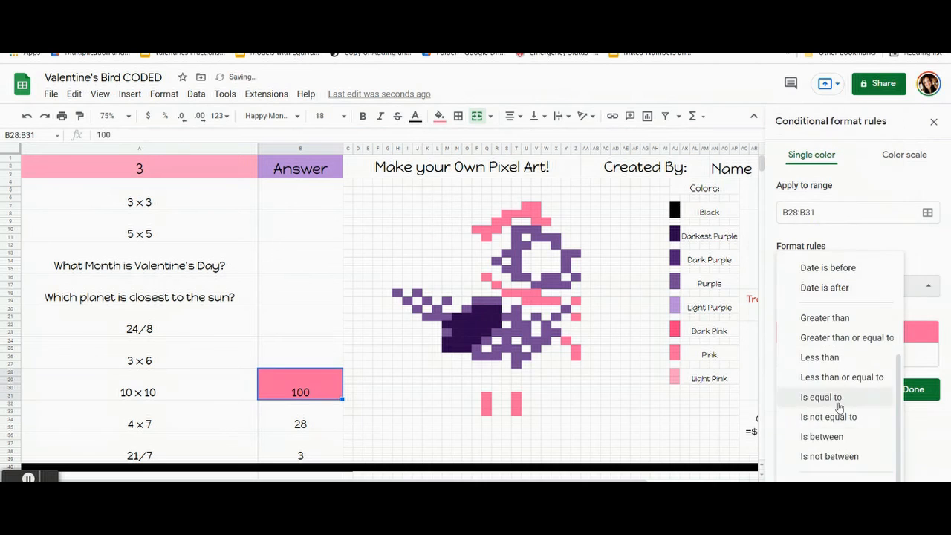
{"action": "left_click", "coordinate": [828, 476]}
{"action": "left_click", "coordinate": [836, 313]}
{"action": "type", "text": "=$b$2"}
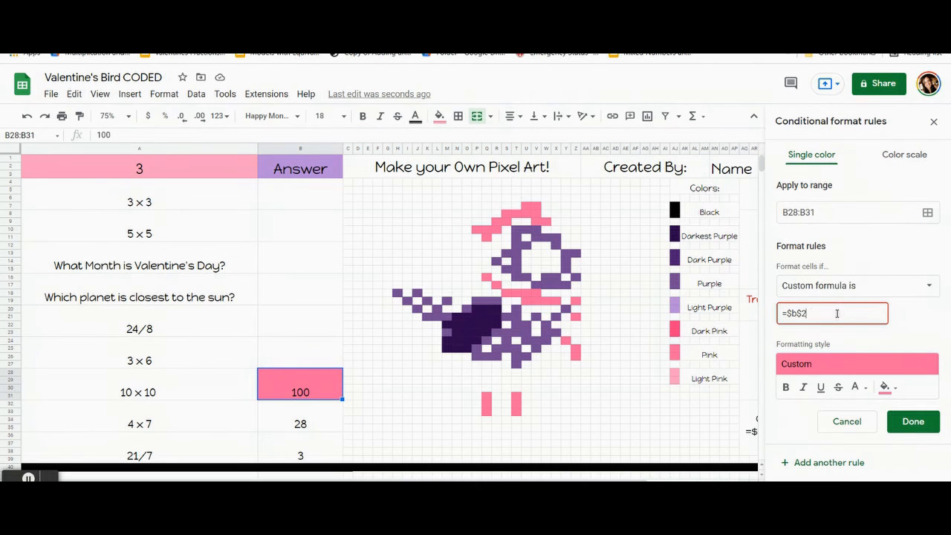
{"action": "type", "text": "8=100"}
Step: Add the pink leg cells Q31:Q33 and T31:T33, plus Z25:Z26 and Y24, to the 10 × 10 rule's range
{"action": "left_click", "coordinate": [927, 212]}
{"action": "left_click_drag", "start_coordinate": [471, 239], "coordinate": [169, 97]}
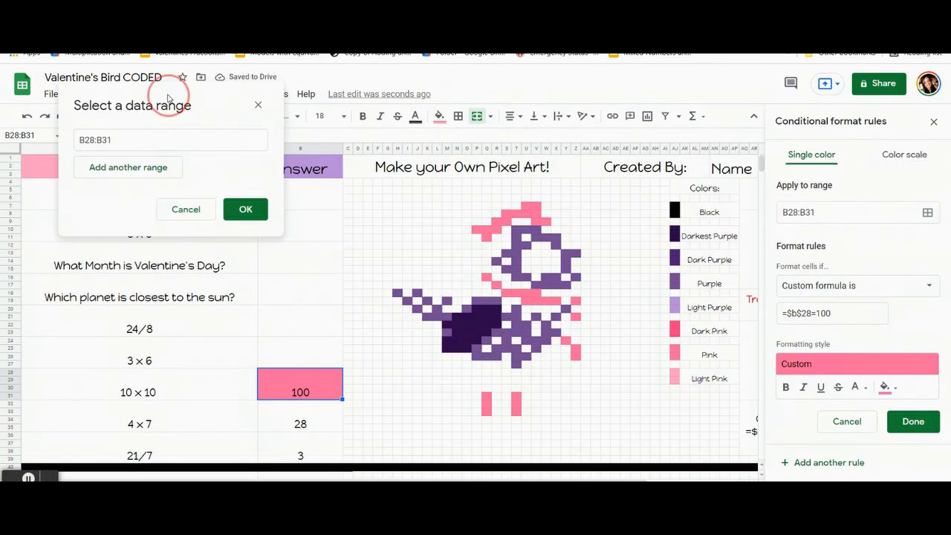
{"action": "left_click_drag", "start_coordinate": [487, 395], "coordinate": [516, 413]}
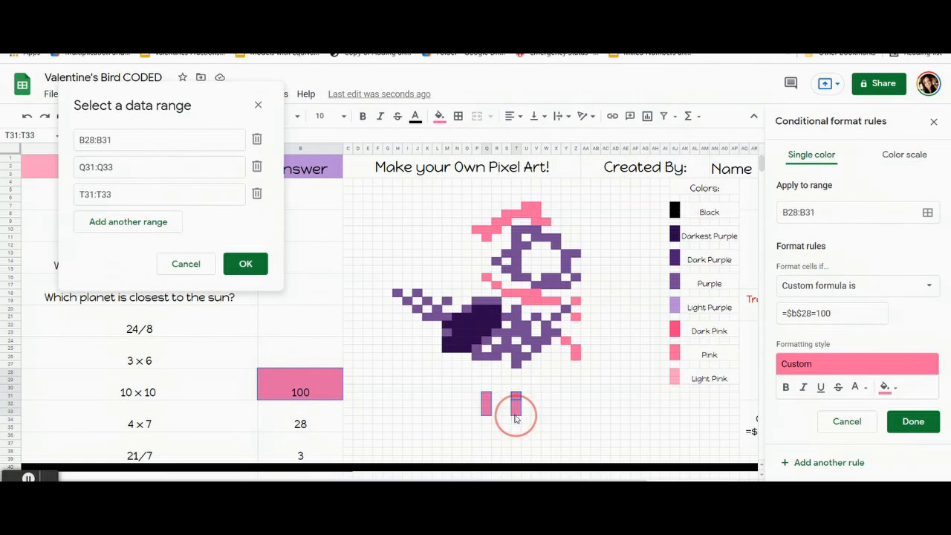
{"action": "left_click_drag", "start_coordinate": [575, 346], "coordinate": [575, 356]}
{"action": "left_click", "coordinate": [565, 340], "text": "ctrl"}
Step: Add the pink scarf cells Z19, Z21, W19:X19, U18:V19, S18:T18, R17 and Q16 to the 10 × 10 rule's range
{"action": "left_click", "coordinate": [575, 301], "text": "ctrl"}
{"action": "left_click", "coordinate": [575, 317], "text": "ctrl"}
{"action": "left_click_drag", "start_coordinate": [545, 301], "coordinate": [487, 276]}
{"action": "left_click", "coordinate": [496, 285], "text": "ctrl"}
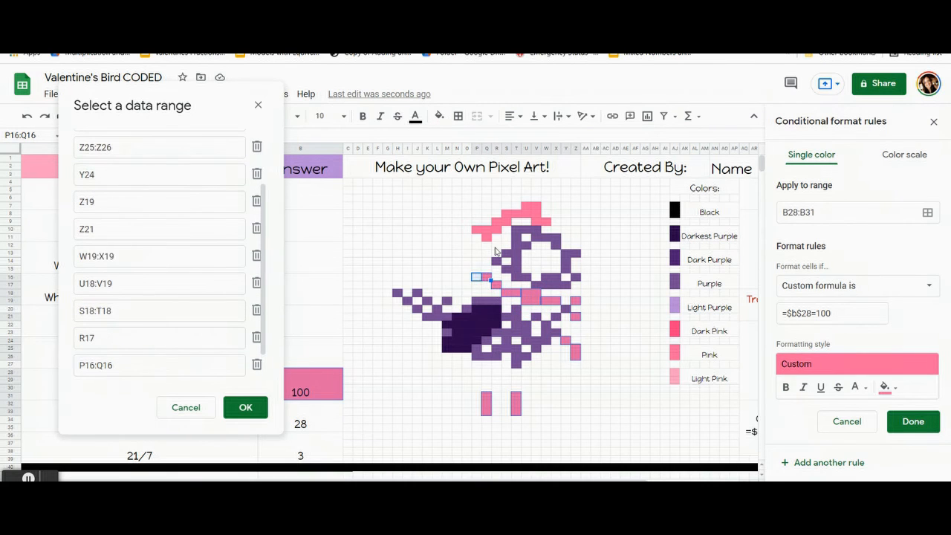
{"action": "left_click", "coordinate": [486, 275]}
Step: Add all the pink hat cells, including V9:W9, to the 10 × 10 rule's range
{"action": "left_click", "coordinate": [477, 230], "text": "ctrl"}
{"action": "left_click_drag", "start_coordinate": [487, 229], "coordinate": [486, 237]}
{"action": "left_click_drag", "start_coordinate": [497, 229], "coordinate": [506, 214]}
{"action": "left_click_drag", "start_coordinate": [526, 206], "coordinate": [537, 223]}
{"action": "left_click", "coordinate": [516, 214], "text": "ctrl"}
{"action": "left_click", "coordinate": [253, 407]}
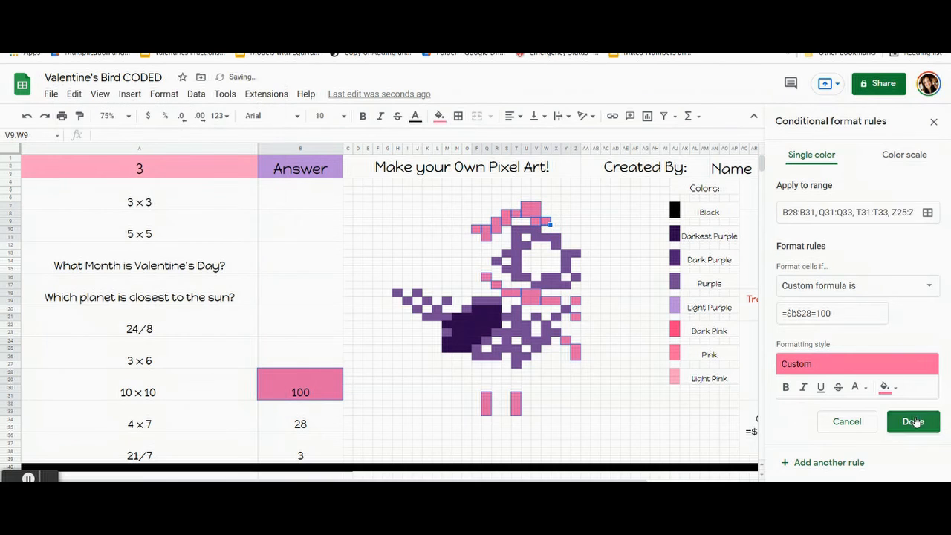
Step: Save the pink 10 × 10 rule and reset the manual fill color of its selected cells
{"action": "left_click", "coordinate": [911, 421]}
{"action": "left_click", "coordinate": [439, 116]}
{"action": "left_click", "coordinate": [498, 338]}
{"action": "left_click", "coordinate": [297, 363]}
Step: Clear the 10 × 10 answer and add a darkest purple conditional format rule for the 4 × 7 answer cell B32:B35
{"action": "left_click", "coordinate": [291, 394]}
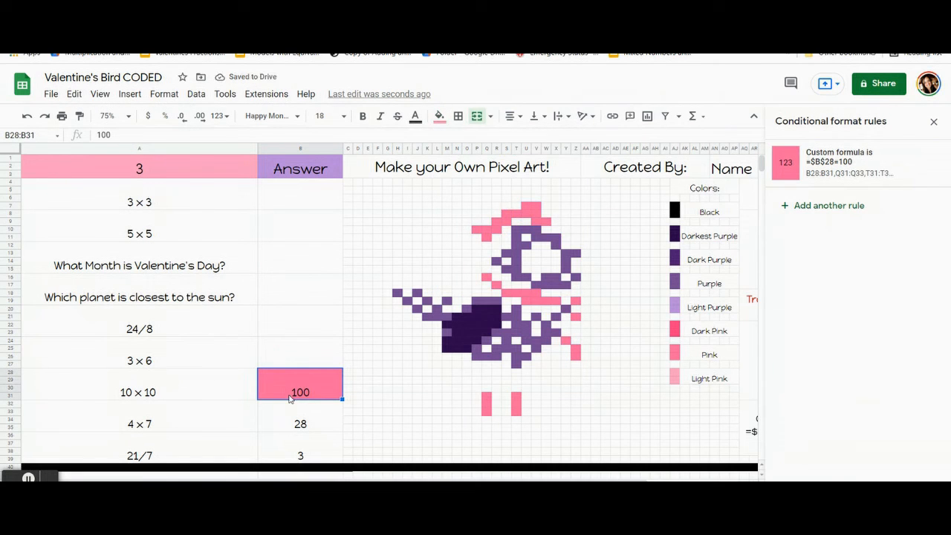
{"action": "key", "text": "Delete"}
{"action": "left_click", "coordinate": [290, 416]}
{"action": "left_click", "coordinate": [487, 308]}
{"action": "left_click", "coordinate": [439, 116]}
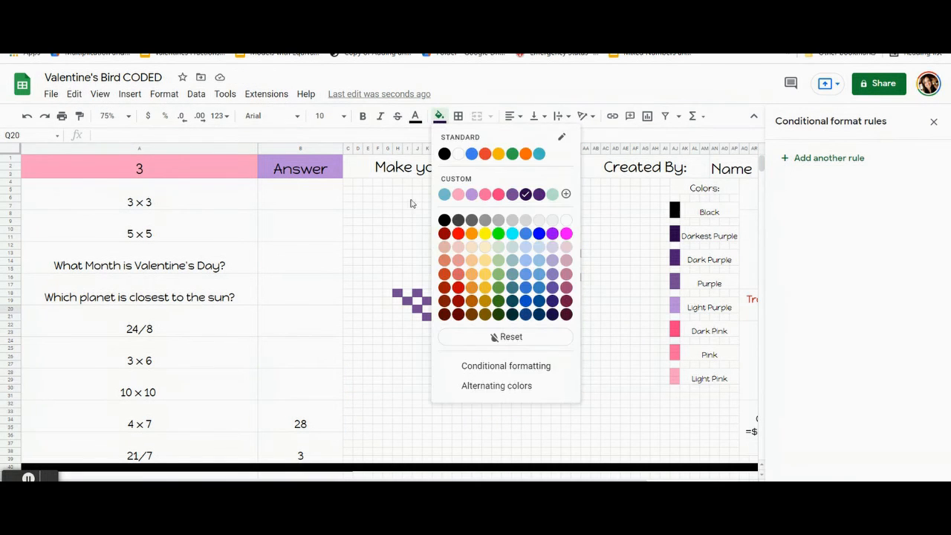
{"action": "left_click", "coordinate": [307, 425]}
{"action": "left_click", "coordinate": [818, 161]}
{"action": "left_click", "coordinate": [889, 356]}
{"action": "left_click", "coordinate": [846, 193]}
Step: Set the 4 × 7 rule's condition to the custom formula =$b$32=28
{"action": "left_click", "coordinate": [854, 285]}
{"action": "scroll", "coordinate": [844, 401], "scroll_direction": "down", "scroll_amount": 3}
{"action": "left_click", "coordinate": [832, 475]}
{"action": "type", "text": "=$b$32=28"}
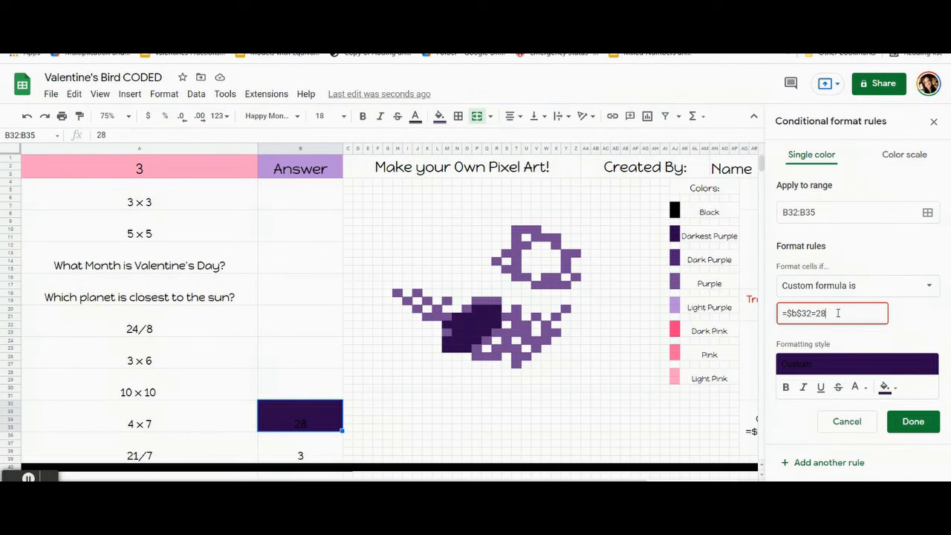
Step: Add the darkest purple wing cells N21:P24, M25:O25, M24, M22, Q21:R22 and P20:R20 to the 4 × 7 rule's range
{"action": "left_click", "coordinate": [927, 213]}
{"action": "left_click_drag", "start_coordinate": [412, 223], "coordinate": [102, 110]}
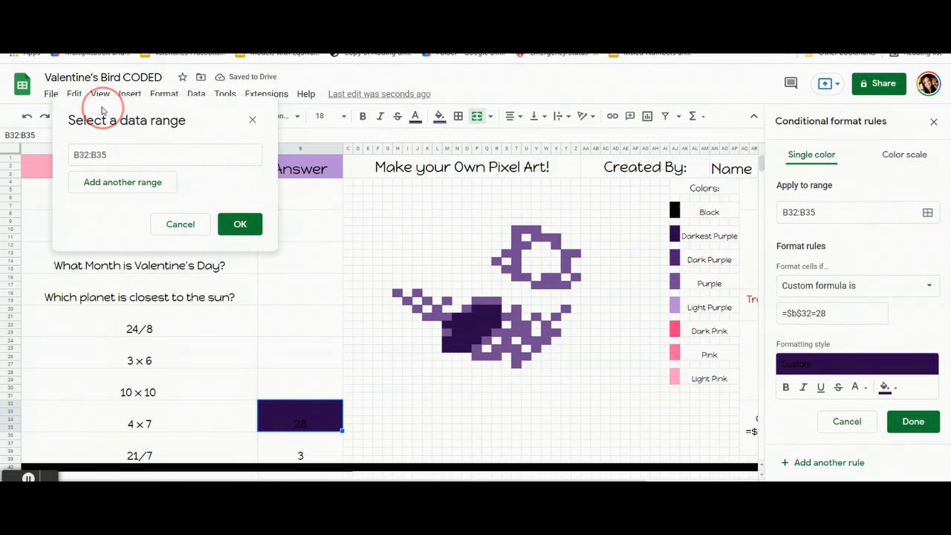
{"action": "left_click_drag", "start_coordinate": [456, 317], "coordinate": [466, 349]}
{"action": "left_click", "coordinate": [446, 341], "text": "ctrl"}
{"action": "left_click", "coordinate": [447, 325], "text": "ctrl"}
{"action": "mouse_move", "coordinate": [486, 317]}
{"action": "left_mouse_down"}
{"action": "mouse_move", "coordinate": [495, 327]}
{"action": "mouse_move", "coordinate": [496, 305]}
{"action": "left_mouse_up"}
Step: Save the darkest purple 4 × 7 rule, and clear its selected cells' manual fill and the 4 × 7 answer
{"action": "left_click", "coordinate": [240, 386]}
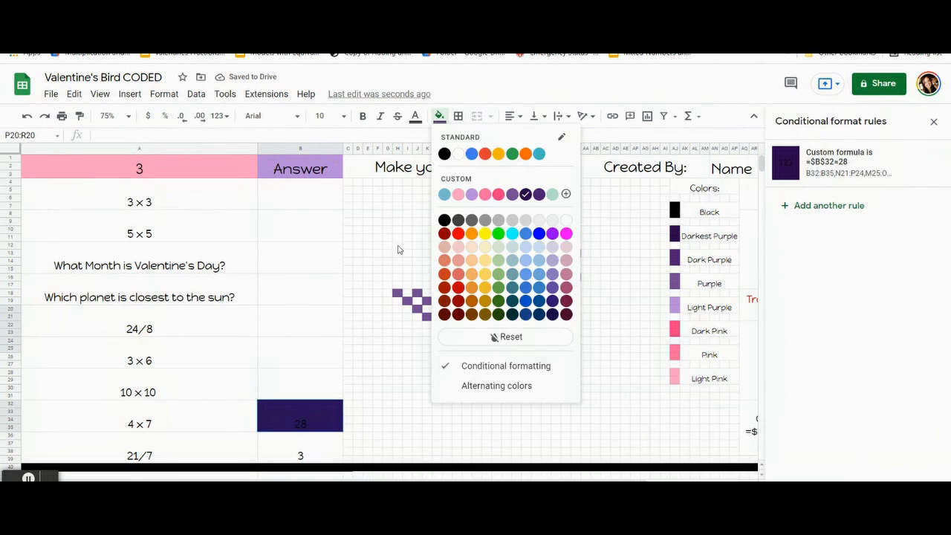
{"action": "key", "text": "Escape"}
{"action": "left_click", "coordinate": [299, 411]}
{"action": "key", "text": "Delete"}
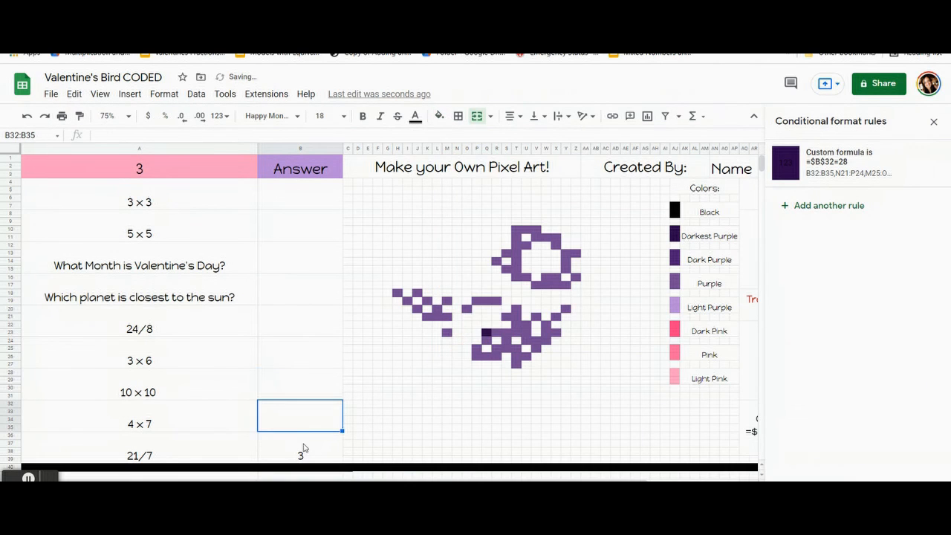
Step: Add the missed wing cell Q23 to the saved 4 × 7 rule's range and reset that cell's manual fill color
{"action": "left_click", "coordinate": [867, 151]}
{"action": "left_click", "coordinate": [927, 212]}
{"action": "left_click", "coordinate": [169, 352]}
{"action": "left_click", "coordinate": [486, 333]}
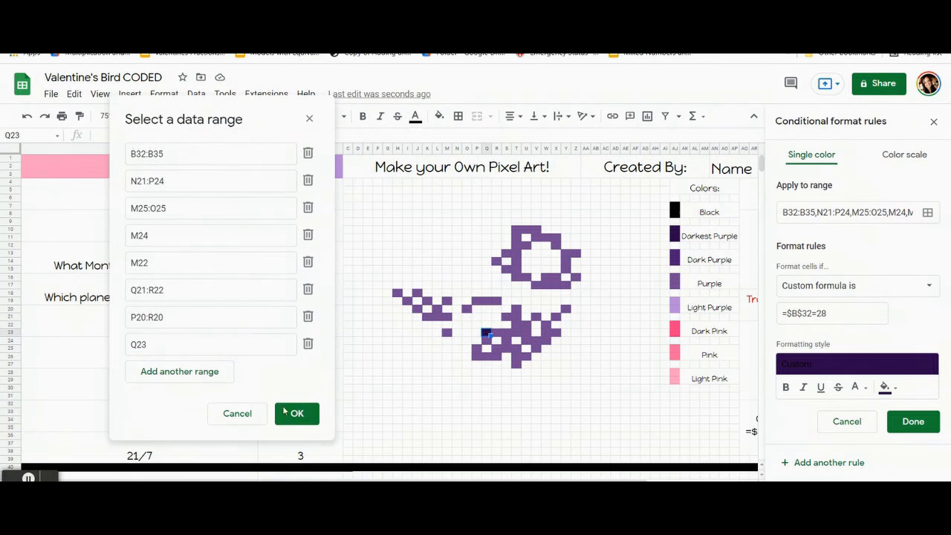
{"action": "left_click", "coordinate": [289, 413]}
{"action": "left_click", "coordinate": [914, 422]}
{"action": "left_click", "coordinate": [440, 116]}
{"action": "left_click", "coordinate": [470, 333]}
Step: Add a purple conditional format rule for the 21/7 answer cell B36:B39
{"action": "left_click", "coordinate": [297, 446]}
{"action": "left_click", "coordinate": [523, 244]}
{"action": "left_click", "coordinate": [438, 121]}
{"action": "left_click", "coordinate": [289, 443]}
{"action": "left_click", "coordinate": [838, 162]}
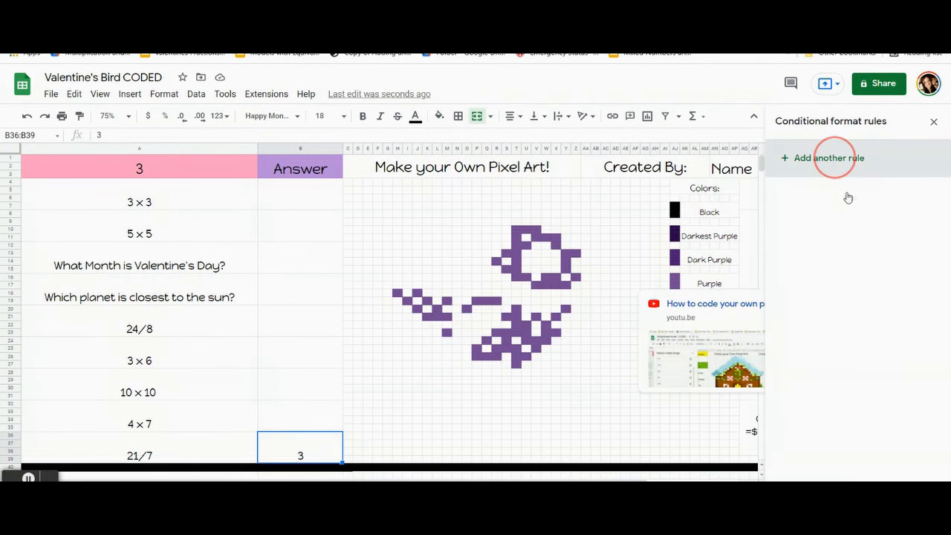
{"action": "left_click", "coordinate": [888, 355]}
{"action": "left_click", "coordinate": [846, 206]}
Step: Set the 21/7 rule's condition to the custom formula =$b$36=3
{"action": "left_click", "coordinate": [914, 285]}
{"action": "scroll", "coordinate": [884, 405], "scroll_direction": "down", "scroll_amount": 3}
{"action": "scroll", "coordinate": [886, 432], "scroll_direction": "down", "scroll_amount": 2}
{"action": "left_click", "coordinate": [840, 468]}
{"action": "type", "text": "=$b$36=3"}
Step: Add the purple head cells, including T10:T16, S13, R14 and S15, to the 21/7 rule's range
{"action": "left_click", "coordinate": [927, 212]}
{"action": "left_click_drag", "start_coordinate": [450, 234], "coordinate": [138, 132]}
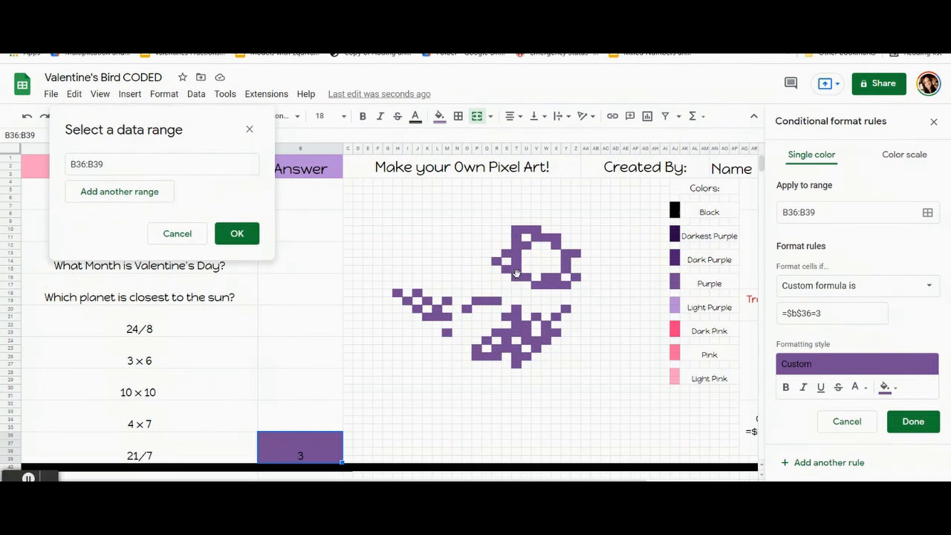
{"action": "left_click_drag", "start_coordinate": [517, 230], "coordinate": [517, 272]}
{"action": "left_click", "coordinate": [506, 255], "text": "ctrl"}
{"action": "left_click", "coordinate": [497, 262], "text": "ctrl"}
{"action": "left_click", "coordinate": [506, 269], "text": "ctrl"}
{"action": "left_click", "coordinate": [526, 247], "text": "ctrl"}
{"action": "left_click", "coordinate": [526, 274], "text": "ctrl"}
{"action": "left_click", "coordinate": [527, 232], "text": "ctrl"}
{"action": "left_click_drag", "start_coordinate": [538, 233], "coordinate": [567, 281]}
{"action": "left_click", "coordinate": [547, 239], "text": "ctrl"}
{"action": "left_click", "coordinate": [576, 253], "text": "ctrl"}
{"action": "left_click", "coordinate": [577, 274], "text": "ctrl"}
Step: Add the purple body cells across the bird's chest, belly and upper back to the 21/7 rule's range
{"action": "left_click", "coordinate": [566, 307], "text": "ctrl"}
{"action": "left_click", "coordinate": [556, 315], "text": "ctrl"}
{"action": "left_click_drag", "start_coordinate": [547, 323], "coordinate": [517, 364]}
{"action": "left_click", "coordinate": [557, 331], "text": "ctrl"}
{"action": "left_click", "coordinate": [536, 340], "text": "ctrl"}
{"action": "left_click", "coordinate": [536, 315], "text": "ctrl"}
{"action": "left_click", "coordinate": [527, 339], "text": "ctrl"}
{"action": "left_click", "coordinate": [527, 356], "text": "ctrl"}
{"action": "left_click_drag", "start_coordinate": [517, 307], "coordinate": [476, 303]}
{"action": "left_click", "coordinate": [507, 315], "text": "ctrl"}
{"action": "left_click", "coordinate": [497, 331], "text": "ctrl"}
{"action": "left_click", "coordinate": [488, 339], "text": "ctrl"}
{"action": "left_click", "coordinate": [496, 348], "text": "ctrl"}
{"action": "left_click", "coordinate": [477, 348], "text": "ctrl"}
Step: Add the remaining purple back and tail cells, ending with K21:M21, to the 21/7 rule's range
{"action": "left_click", "coordinate": [466, 307], "text": "ctrl"}
{"action": "left_click", "coordinate": [446, 331], "text": "ctrl"}
{"action": "left_click", "coordinate": [445, 299], "text": "ctrl"}
{"action": "left_click", "coordinate": [436, 307], "text": "ctrl"}
{"action": "left_click", "coordinate": [426, 299], "text": "ctrl"}
{"action": "left_click", "coordinate": [416, 290], "text": "ctrl"}
{"action": "left_click", "coordinate": [416, 307], "text": "ctrl"}
{"action": "left_click", "coordinate": [407, 299], "text": "ctrl"}
{"action": "left_click", "coordinate": [397, 290], "text": "ctrl"}
{"action": "left_click_drag", "start_coordinate": [427, 315], "coordinate": [446, 315]}
Step: Save the purple 21/7 rule, and clear its selected cells' manual fill and the 21/7 answer
{"action": "left_click", "coordinate": [251, 435]}
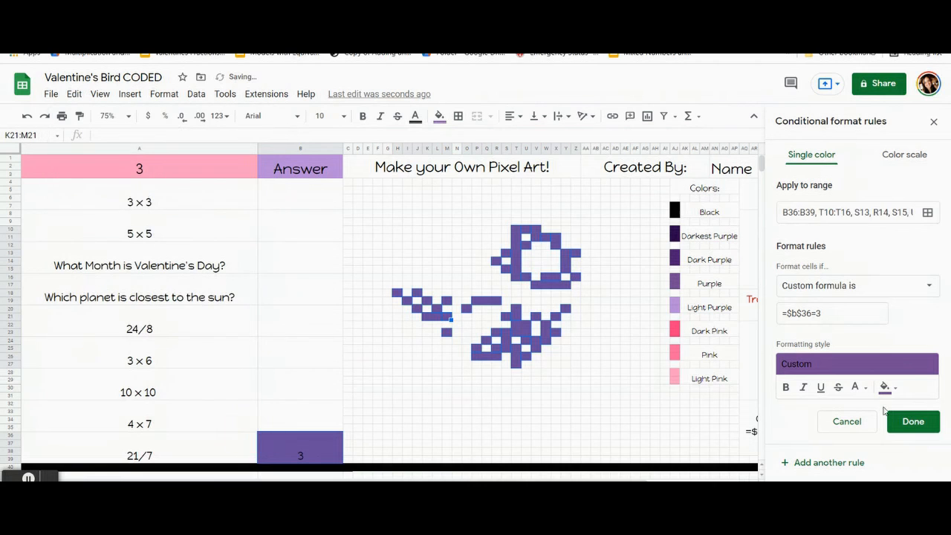
{"action": "left_click", "coordinate": [913, 421]}
{"action": "left_click", "coordinate": [439, 116]}
{"action": "left_click", "coordinate": [306, 437]}
{"action": "key", "text": "Delete"}
Step: Check the conditional format rules attached to the 3 × 3 and Valentine's Day answer cells
{"action": "key", "text": "ctrl+Up"}
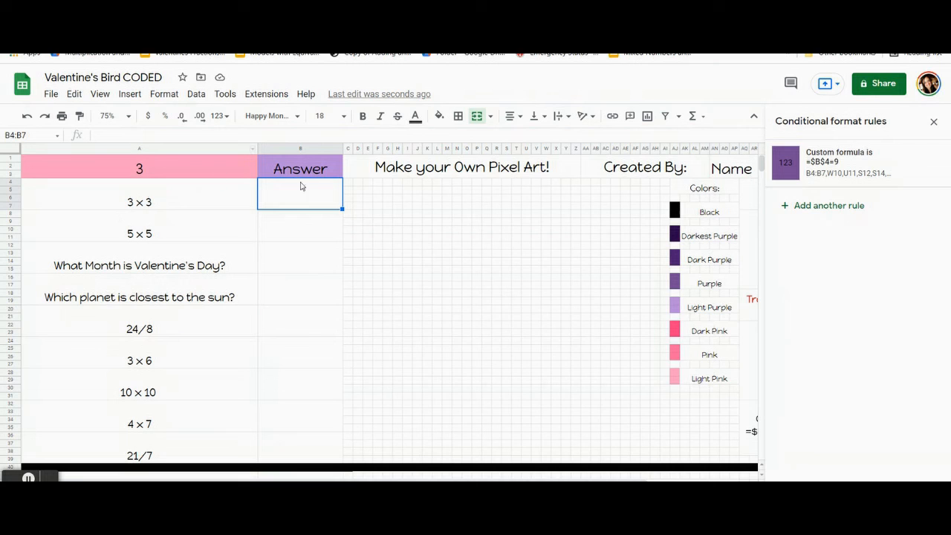
{"action": "left_click", "coordinate": [287, 257]}
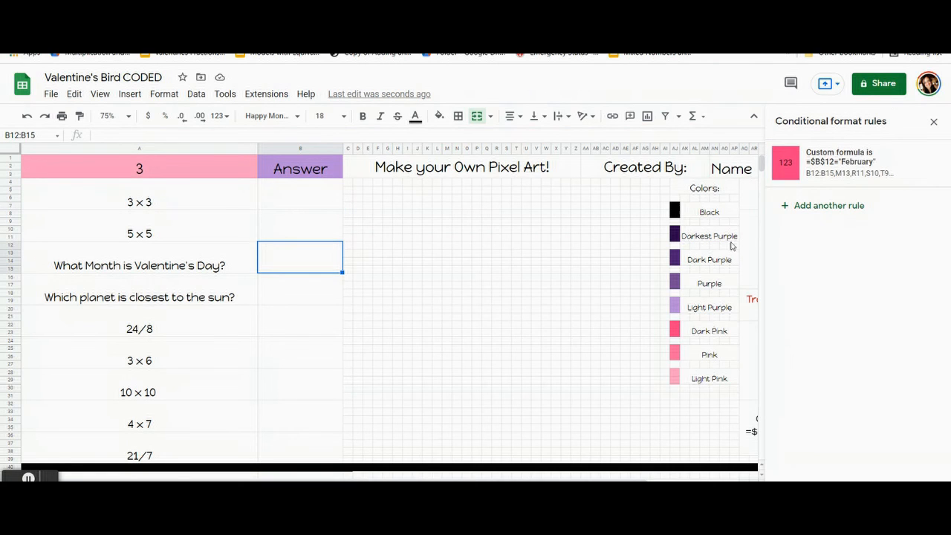
Step: Check the conditional format rules attached to the closest-planet, 24/8, 3 × 6, 10 × 10, 21/7 and 3 × 3 answer cells, and close the rules
{"action": "left_click", "coordinate": [297, 291]}
{"action": "left_click", "coordinate": [280, 328]}
{"action": "left_click", "coordinate": [289, 360]}
{"action": "left_click", "coordinate": [286, 387]}
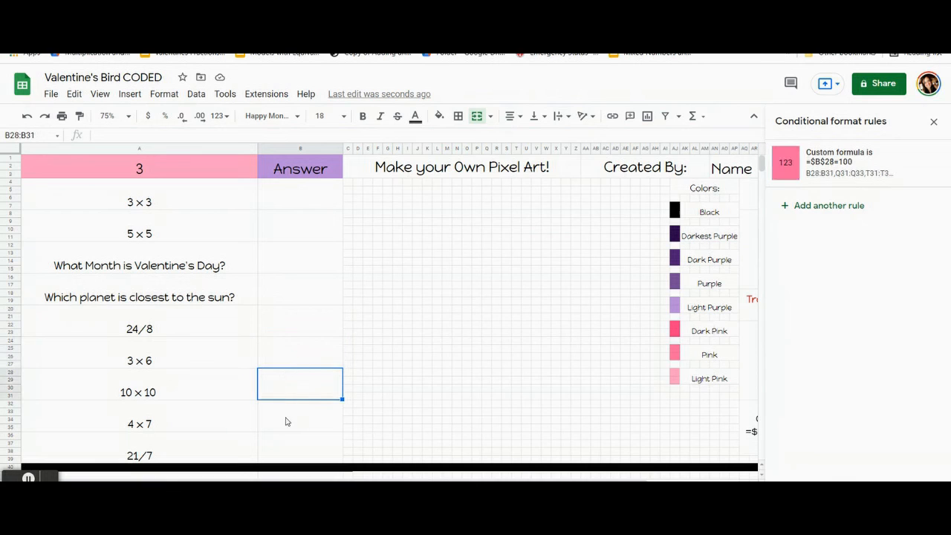
{"action": "left_click", "coordinate": [289, 447]}
{"action": "left_click", "coordinate": [319, 208]}
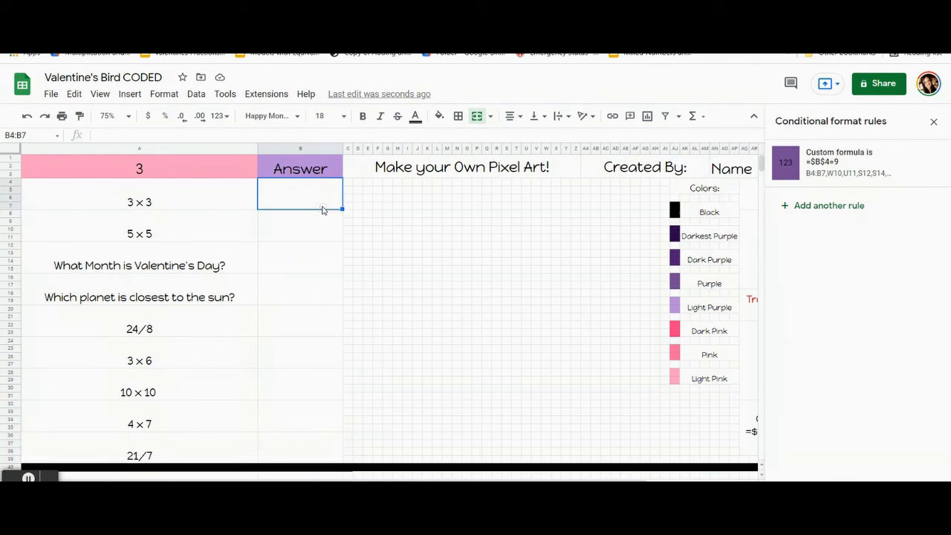
{"action": "left_click", "coordinate": [934, 123]}
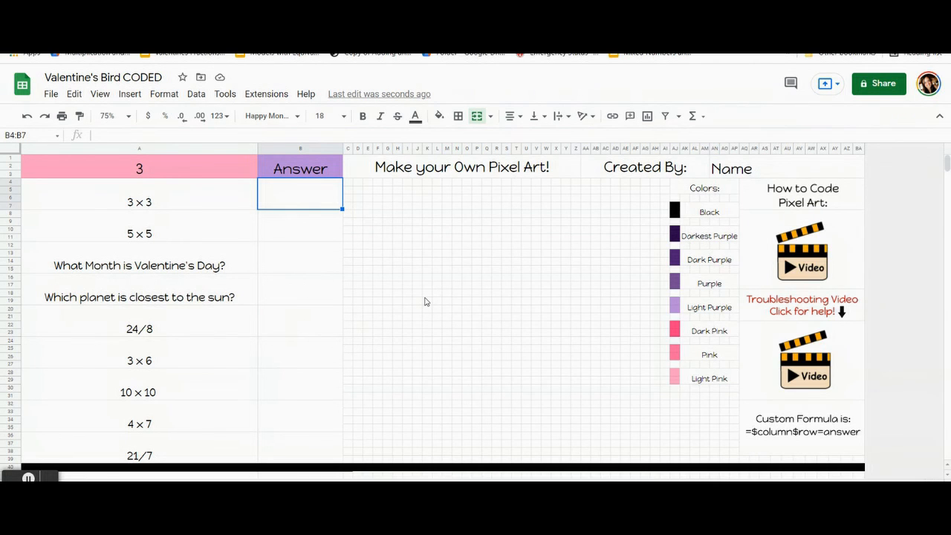
Step: Undo the clearing of the answers until all nine questions are filled in again, and select the empty grid cell G9
{"action": "key", "text": "ctrl+z"}
{"action": "key", "text": "ctrl+z"}
{"action": "key", "text": "ctrl+z"}
{"action": "key", "text": "ctrl+z"}
{"action": "key", "text": "ctrl+z"}
{"action": "key", "text": "ctrl+z"}
{"action": "key", "text": "ctrl+z"}
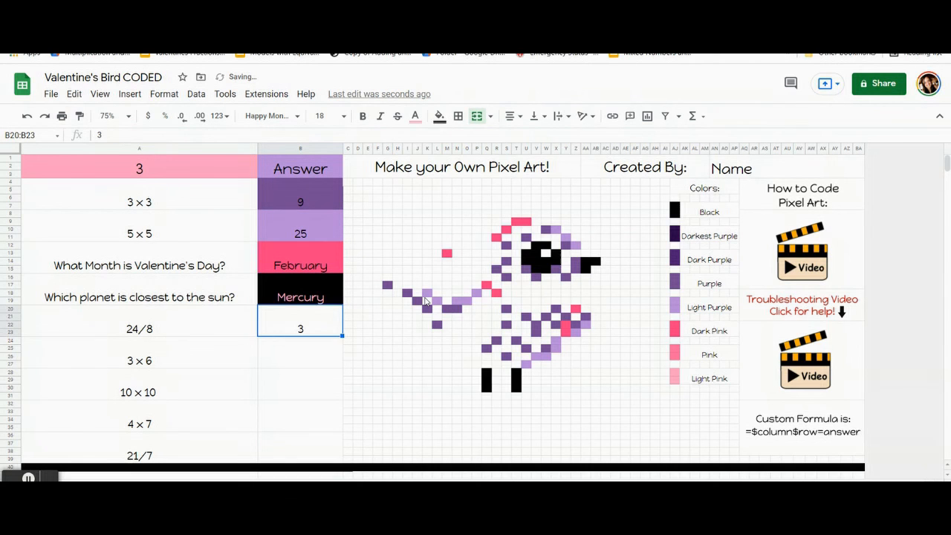
{"action": "key", "text": "ctrl+z"}
{"action": "key", "text": "ctrl+z"}
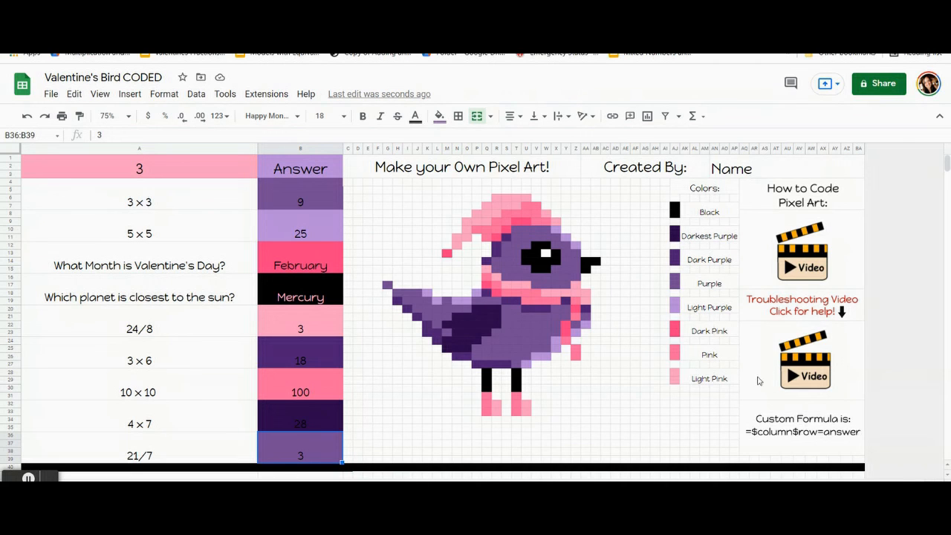
{"action": "mouse_move", "coordinate": [758, 382]}
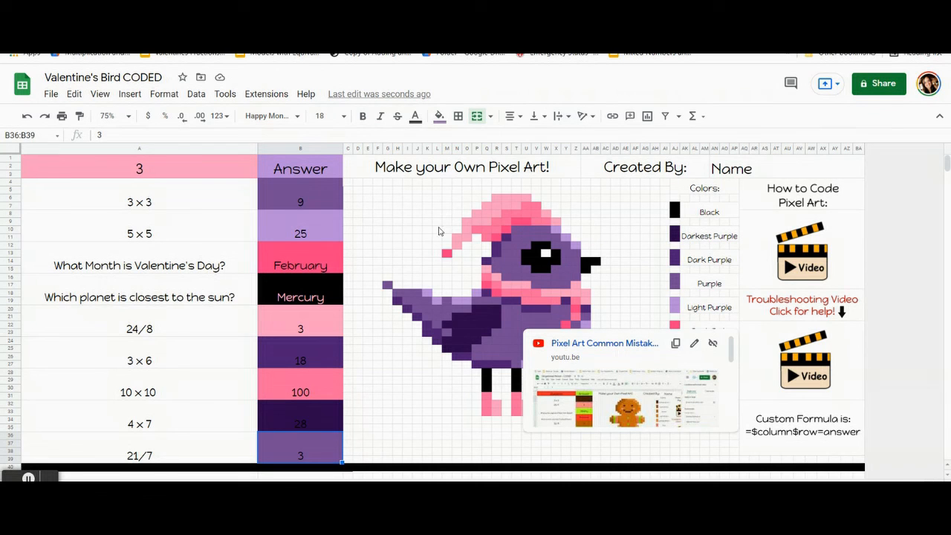
{"action": "left_click", "coordinate": [389, 223]}
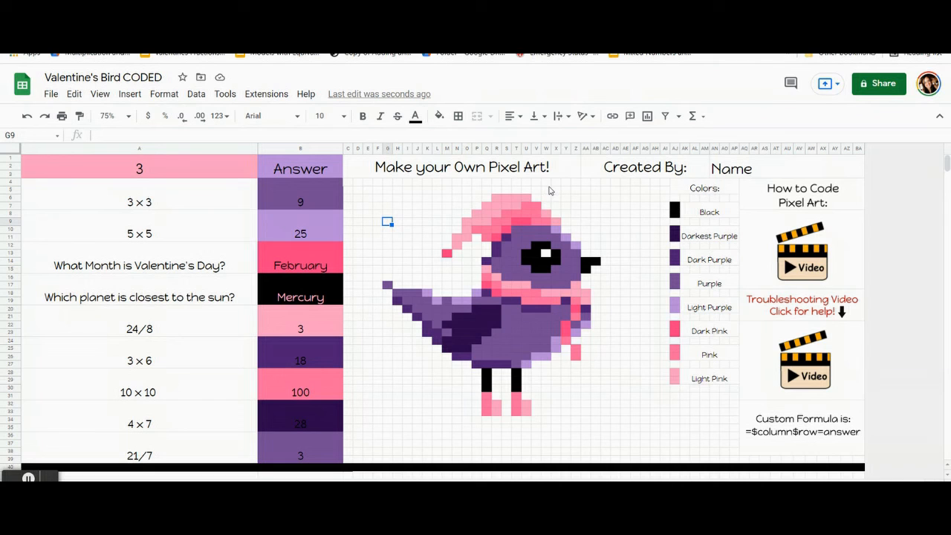